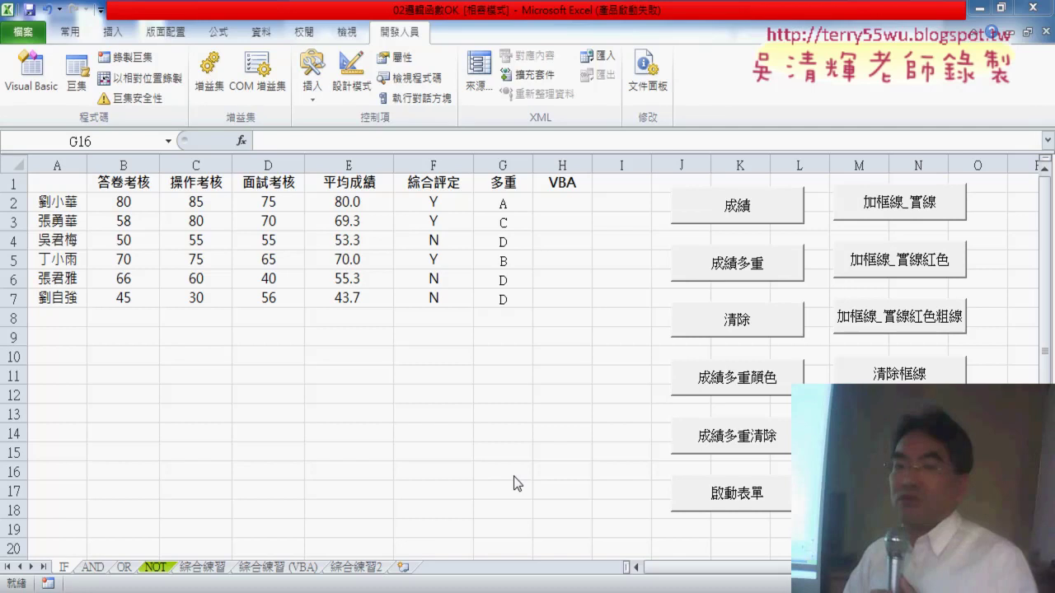
Launch the 成績系統 UserForm from the 啟動表單 button on the score sheet.
{"action": "left_click", "coordinate": [510, 469]}
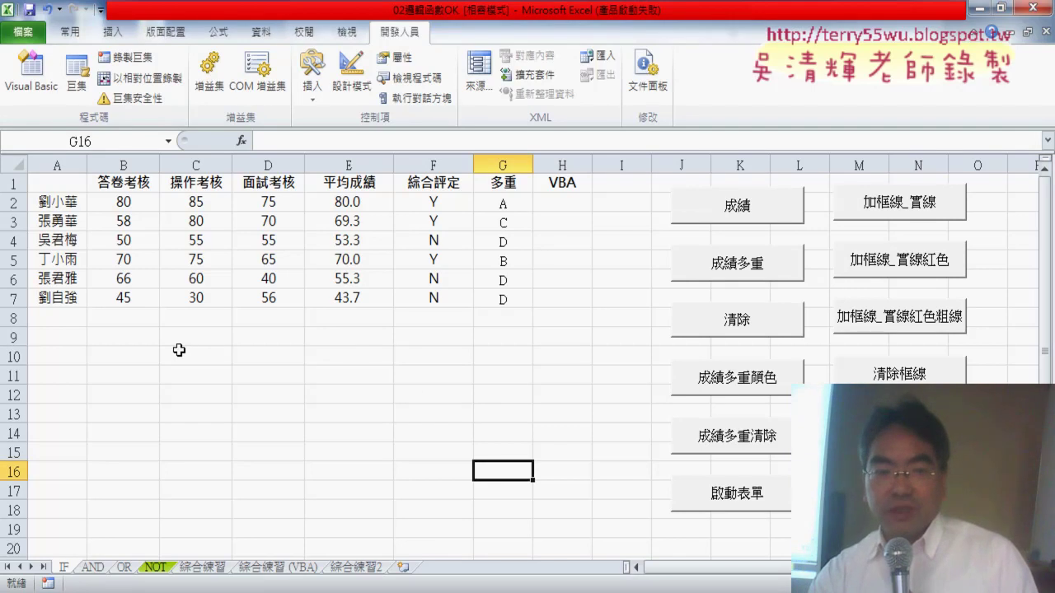
{"action": "left_click", "coordinate": [727, 498]}
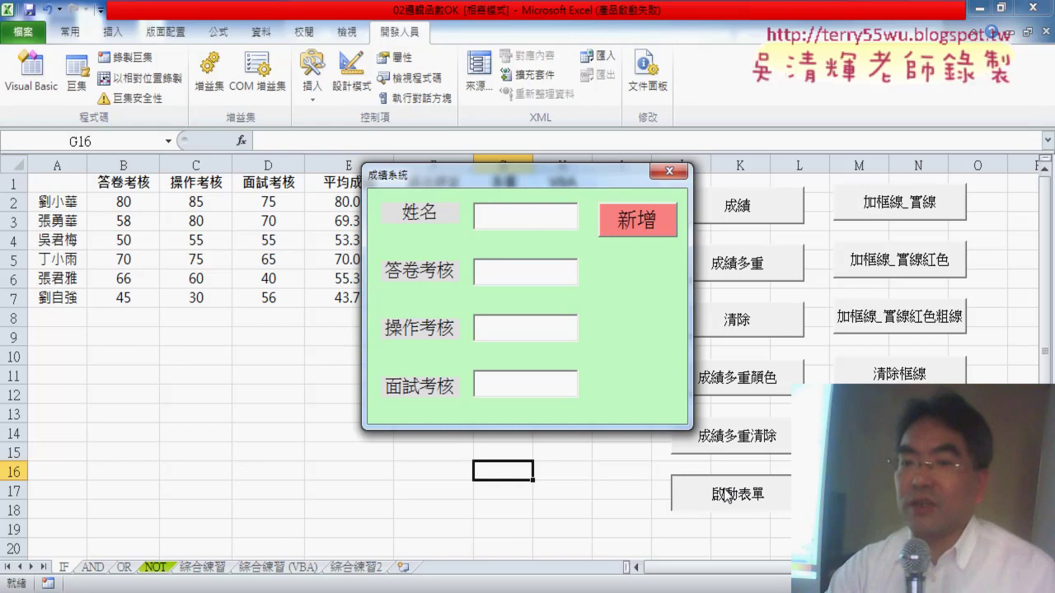
Move the form aside and enter 姓名 AAA, 答卷考核 80, 操作考核 65, 面試考核 98.
{"action": "mouse_move", "coordinate": [571, 169]}
{"action": "left_mouse_down"}
{"action": "mouse_move", "coordinate": [790, 164]}
{"action": "mouse_move", "coordinate": [755, 155]}
{"action": "left_mouse_up"}
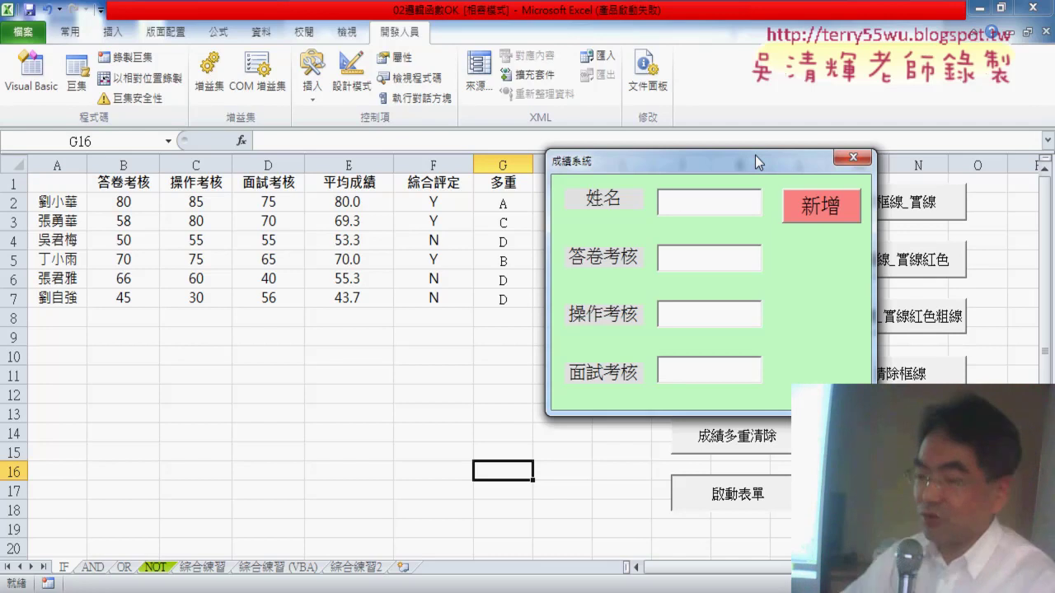
{"action": "type", "text": "AAA"}
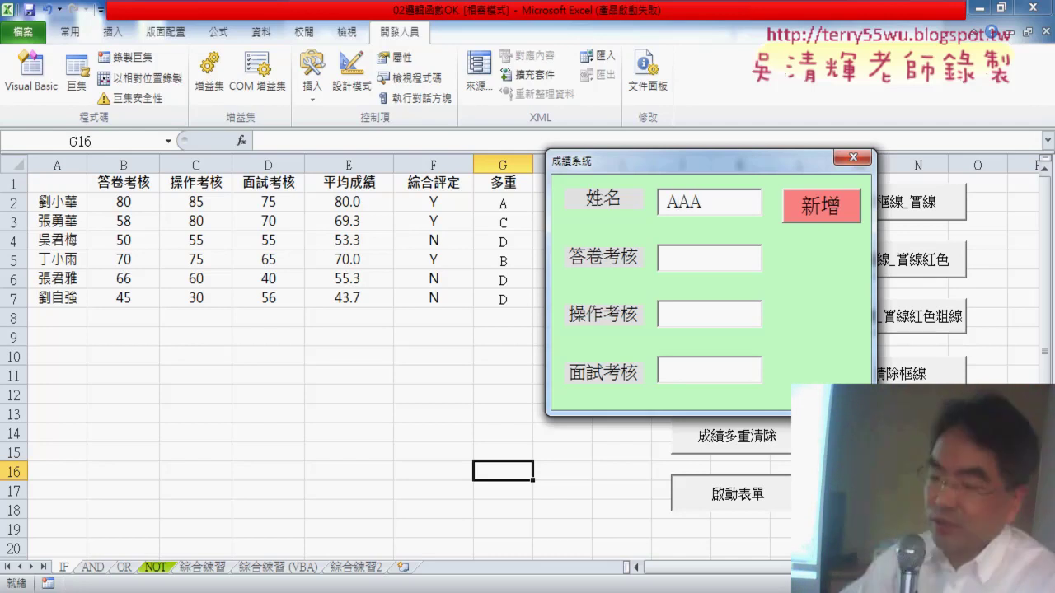
{"action": "left_click", "coordinate": [669, 257]}
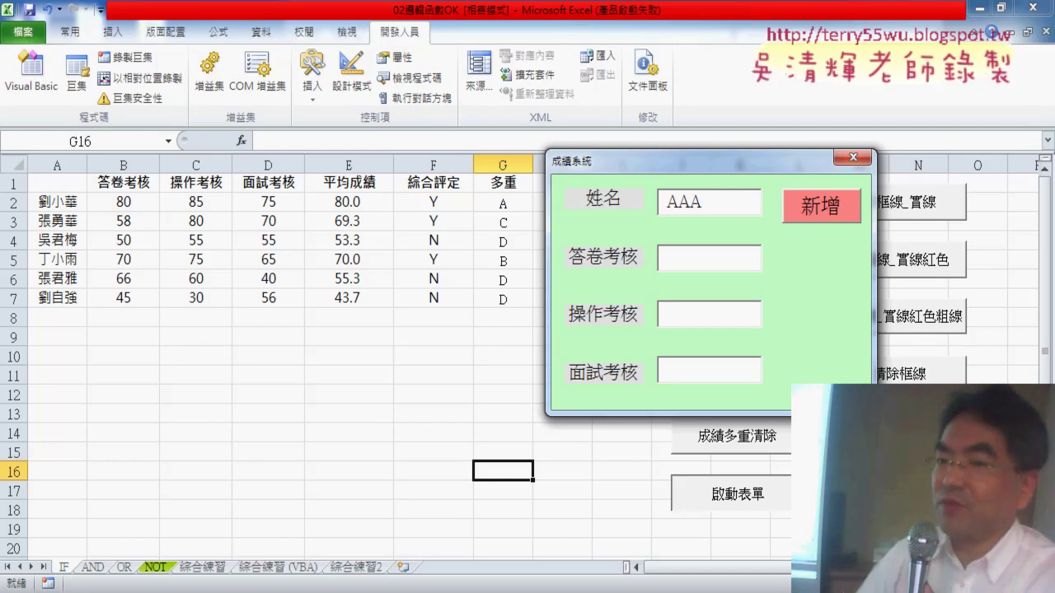
{"action": "type", "text": "80"}
{"action": "key", "text": "Tab"}
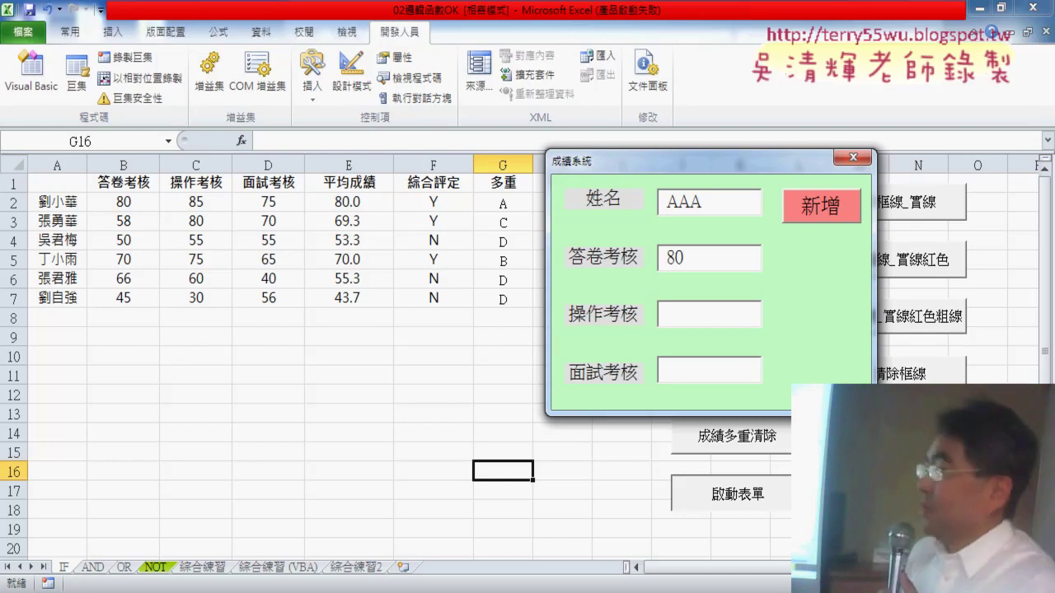
{"action": "type", "text": "65"}
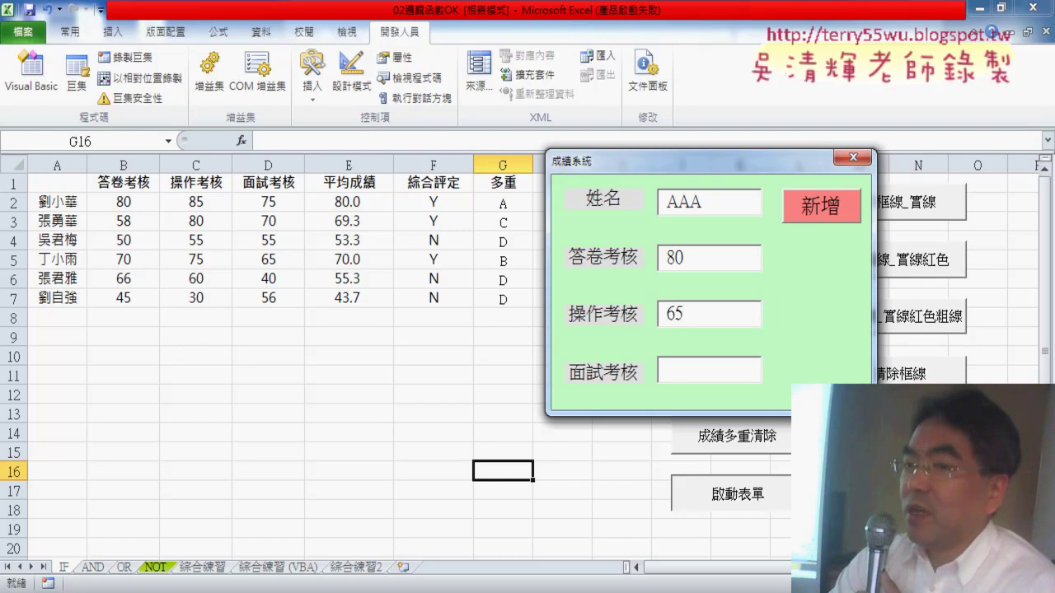
{"action": "type", "text": "98"}
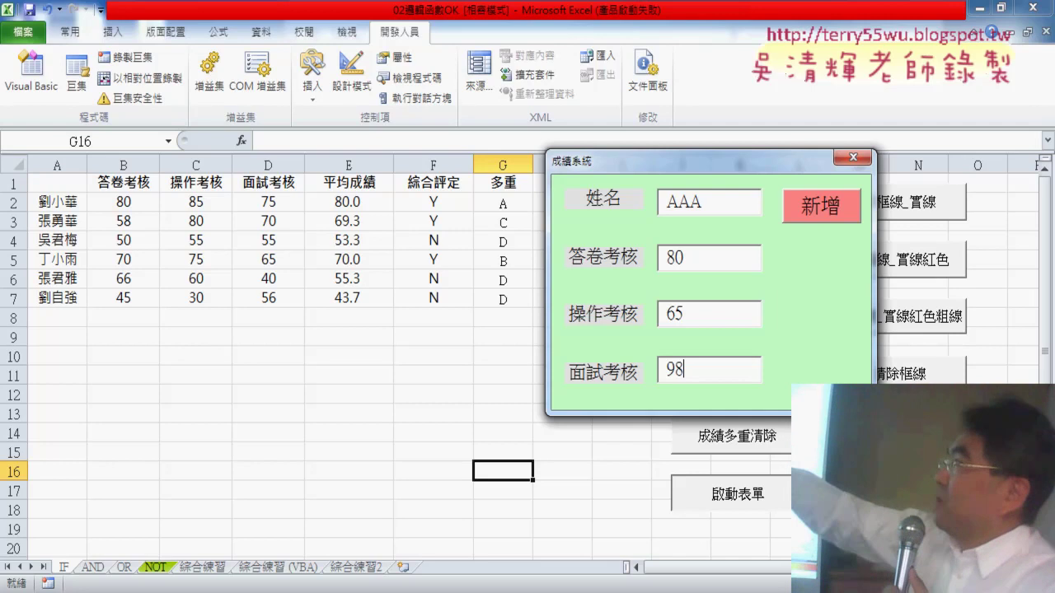
{"action": "left_click_drag", "start_coordinate": [789, 165], "coordinate": [810, 149]}
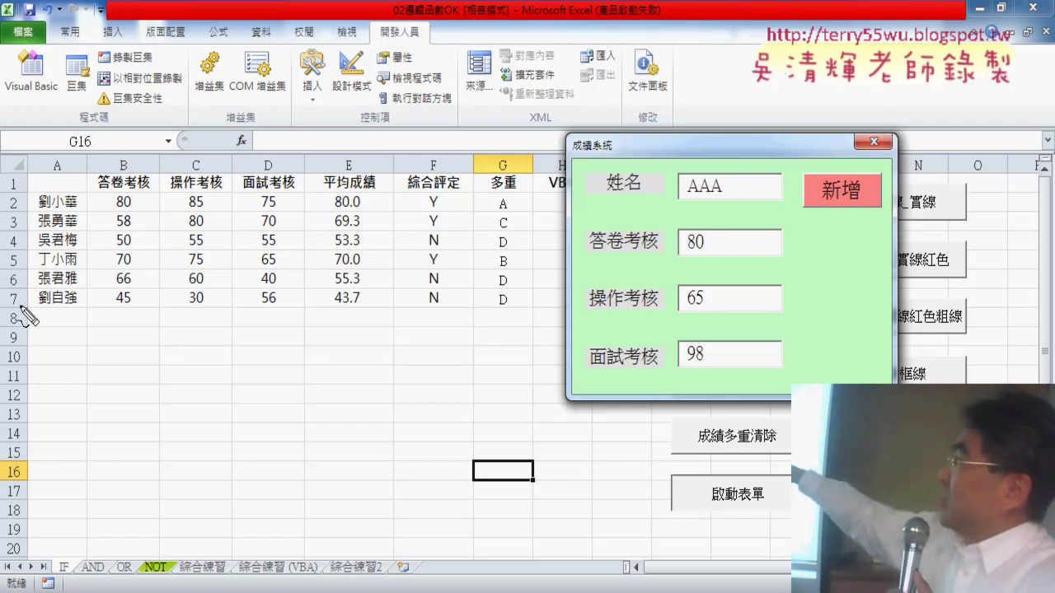
{"action": "mouse_move", "coordinate": [22, 308]}
{"action": "left_mouse_down"}
{"action": "mouse_move", "coordinate": [257, 299]}
{"action": "mouse_move", "coordinate": [307, 336]}
{"action": "left_mouse_up"}
{"action": "left_click_drag", "start_coordinate": [18, 339], "coordinate": [309, 336]}
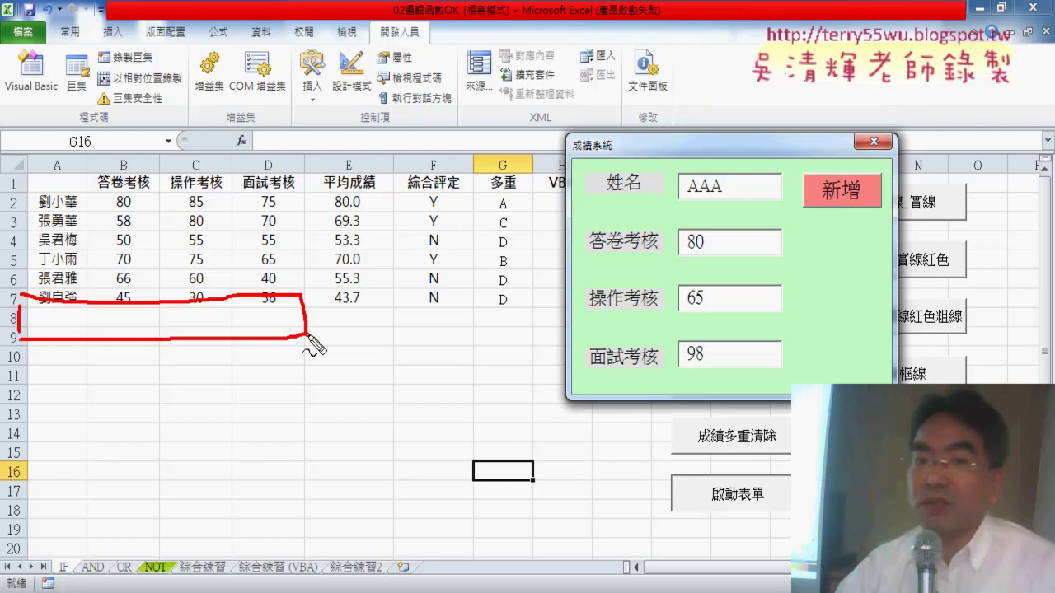
{"action": "mouse_move", "coordinate": [363, 338]}
{"action": "left_mouse_down"}
{"action": "mouse_move", "coordinate": [318, 333]}
{"action": "mouse_move", "coordinate": [363, 329]}
{"action": "left_mouse_up"}
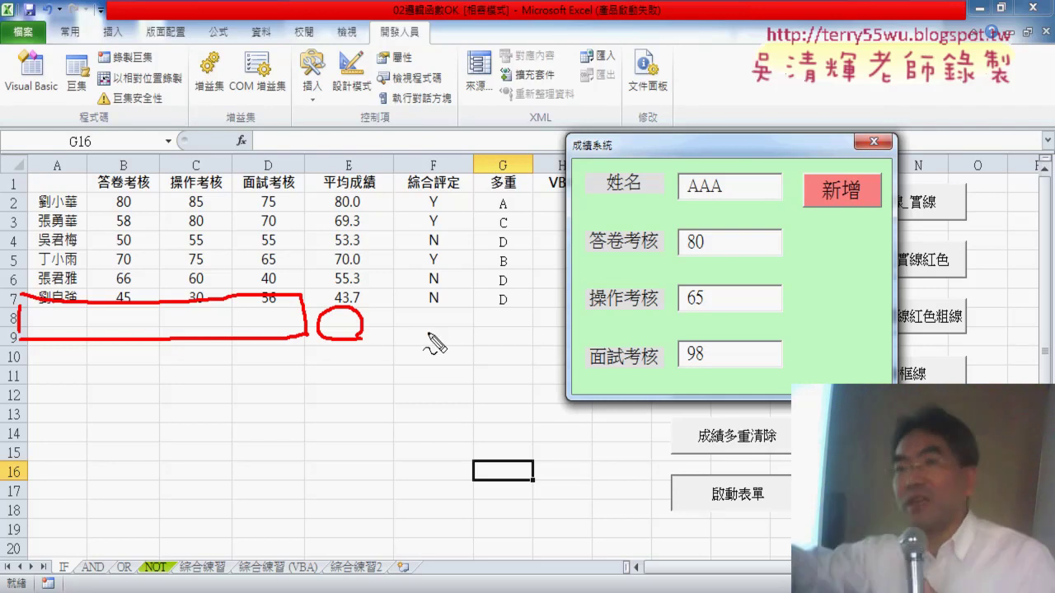
{"action": "mouse_move", "coordinate": [437, 303]}
{"action": "left_mouse_down"}
{"action": "mouse_move", "coordinate": [425, 334]}
{"action": "mouse_move", "coordinate": [440, 307]}
{"action": "left_mouse_up"}
{"action": "mouse_move", "coordinate": [504, 340]}
{"action": "left_mouse_down"}
{"action": "mouse_move", "coordinate": [493, 307]}
{"action": "mouse_move", "coordinate": [515, 329]}
{"action": "left_mouse_up"}
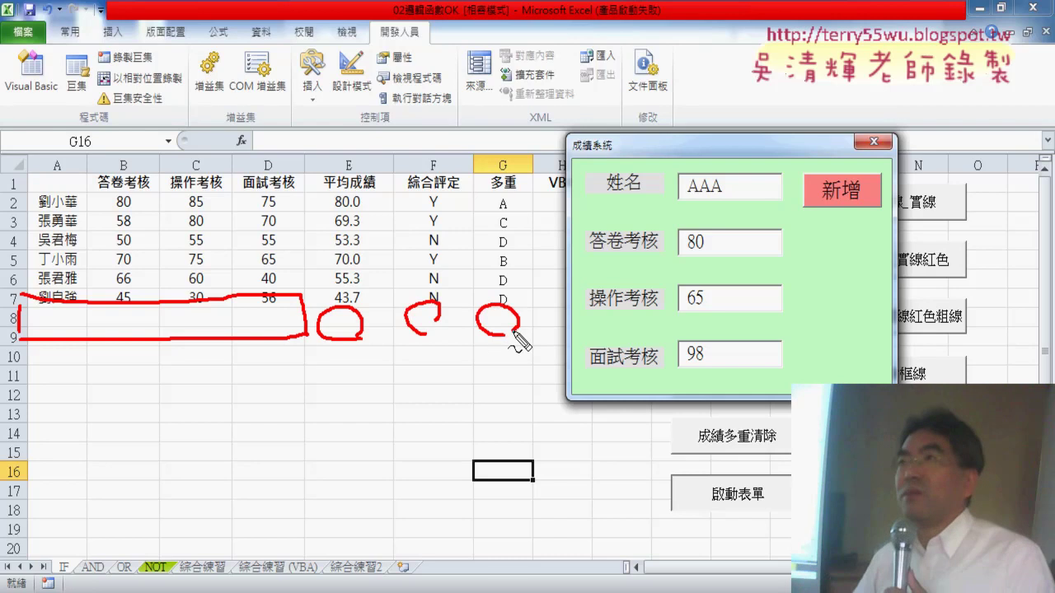
{"action": "key", "text": "Escape"}
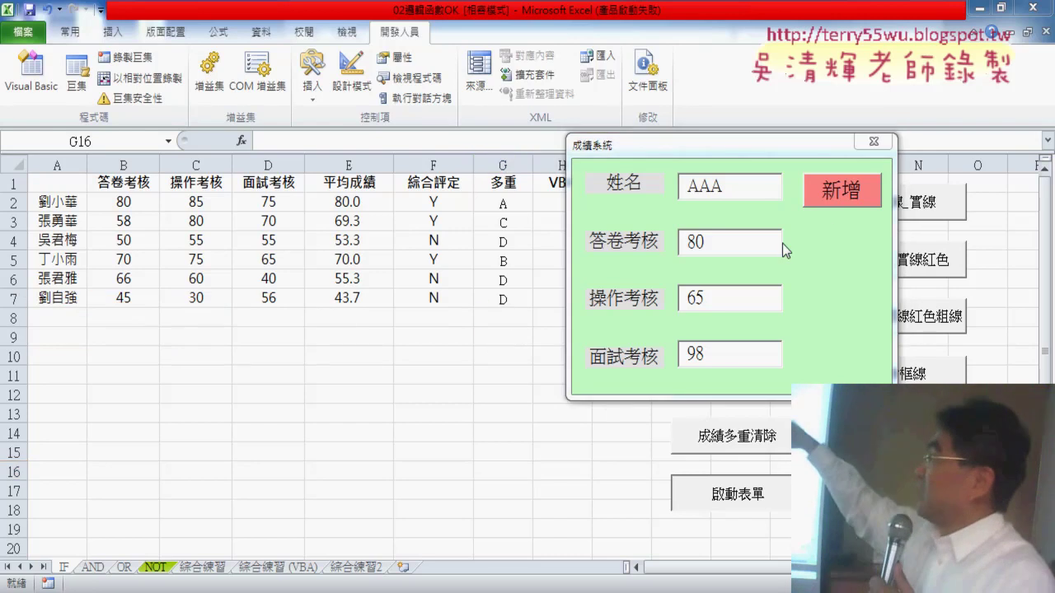
{"action": "left_click", "coordinate": [826, 196]}
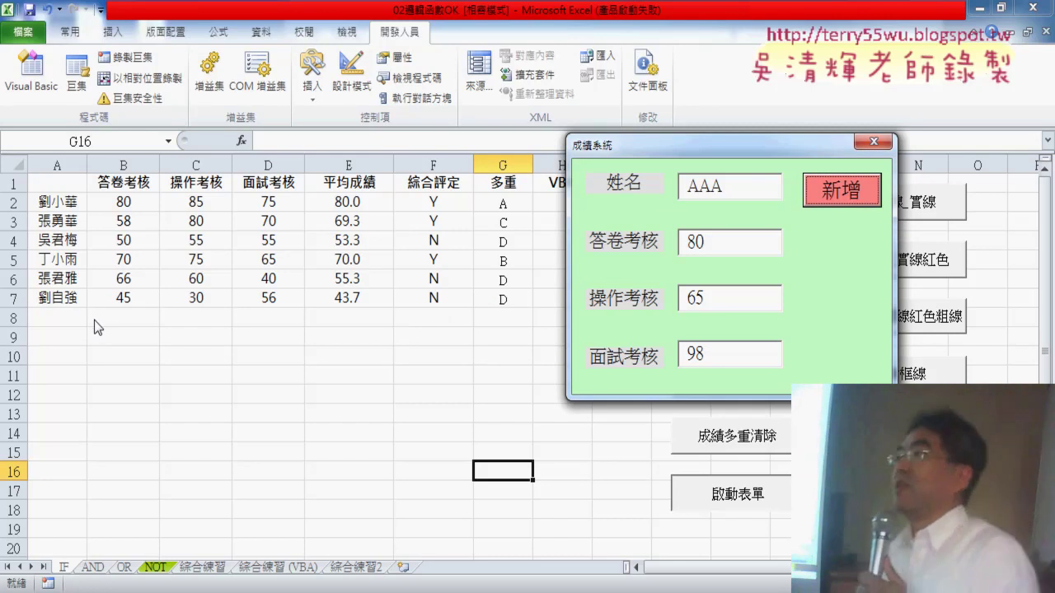
{"action": "key", "text": "ctrl+2"}
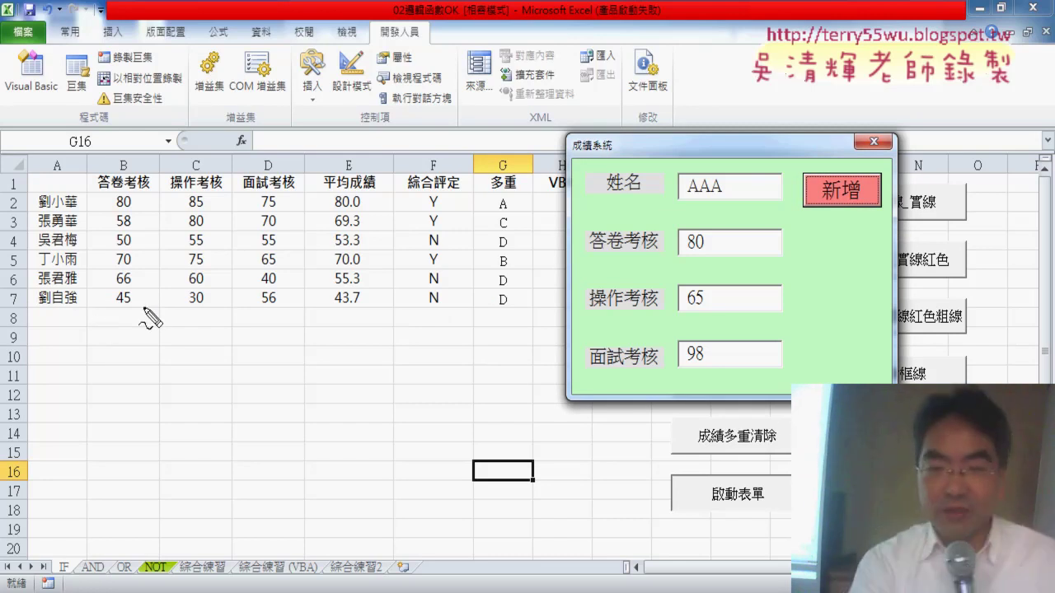
{"action": "mouse_move", "coordinate": [702, 377]}
{"action": "left_mouse_down"}
{"action": "mouse_move", "coordinate": [688, 379]}
{"action": "mouse_move", "coordinate": [705, 376]}
{"action": "left_mouse_up"}
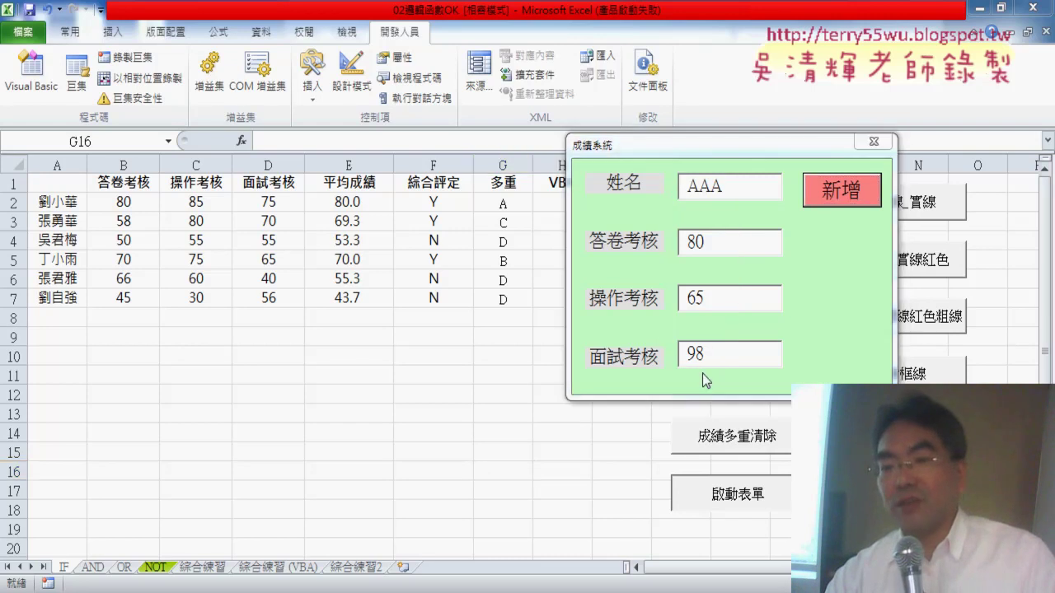
Add AAA's record to row 8 and mark its average and 綜合評定 results with ink.
{"action": "left_click", "coordinate": [840, 196]}
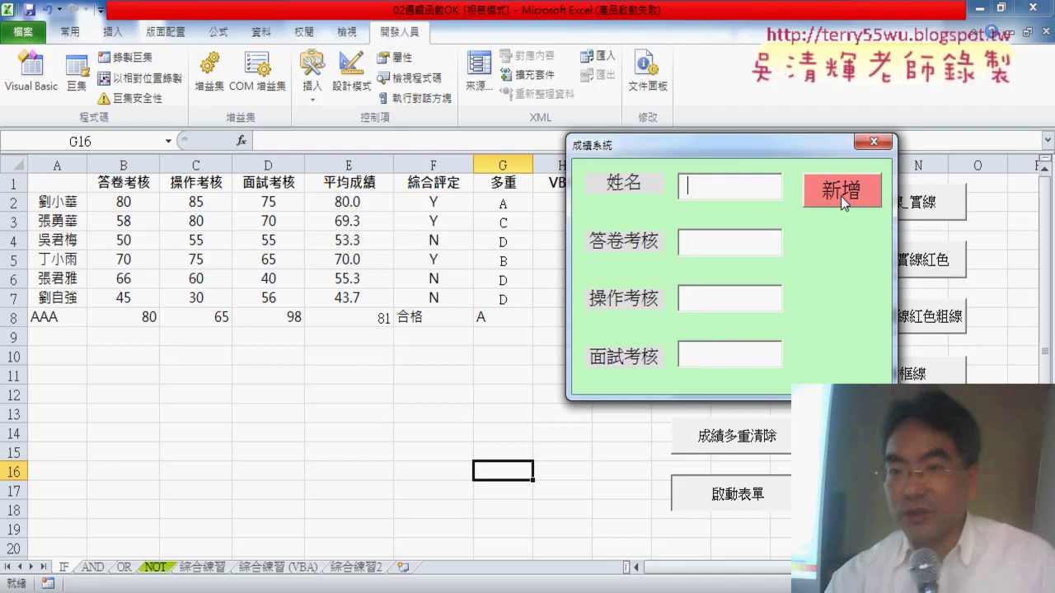
{"action": "left_click_drag", "start_coordinate": [836, 214], "coordinate": [848, 210]}
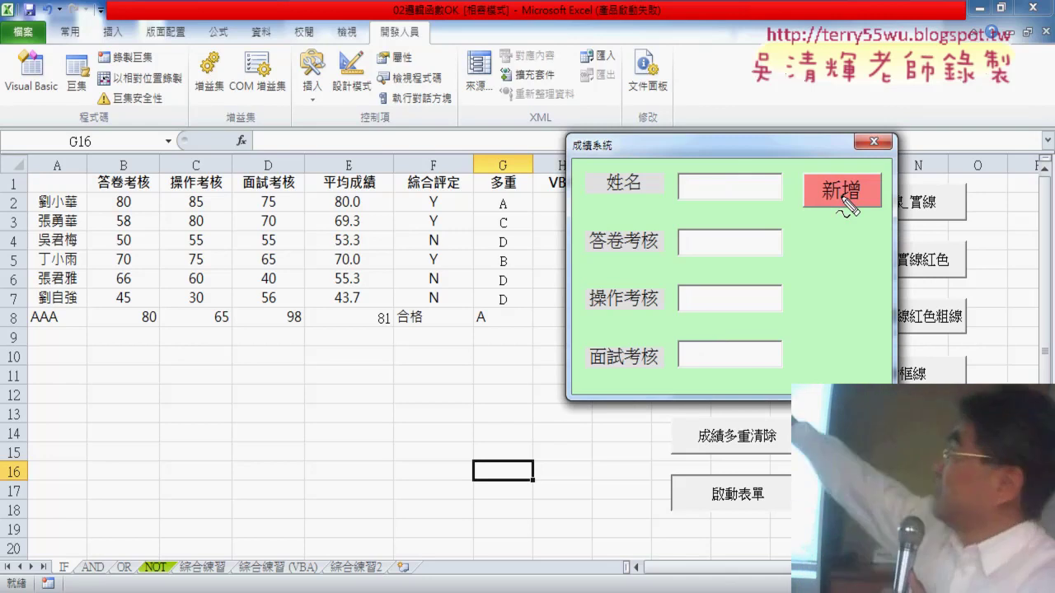
{"action": "mouse_move", "coordinate": [17, 303]}
{"action": "left_mouse_down"}
{"action": "mouse_move", "coordinate": [24, 331]}
{"action": "mouse_move", "coordinate": [49, 333]}
{"action": "left_mouse_up"}
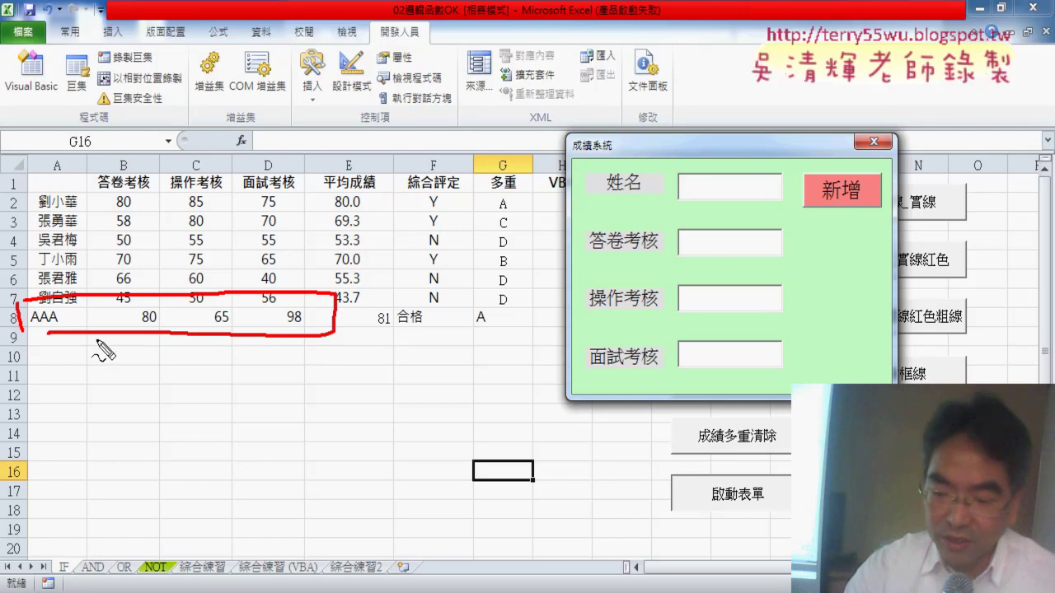
{"action": "mouse_move", "coordinate": [344, 305]}
{"action": "left_mouse_down"}
{"action": "mouse_move", "coordinate": [345, 339]}
{"action": "mouse_move", "coordinate": [524, 310]}
{"action": "mouse_move", "coordinate": [328, 336]}
{"action": "left_mouse_up"}
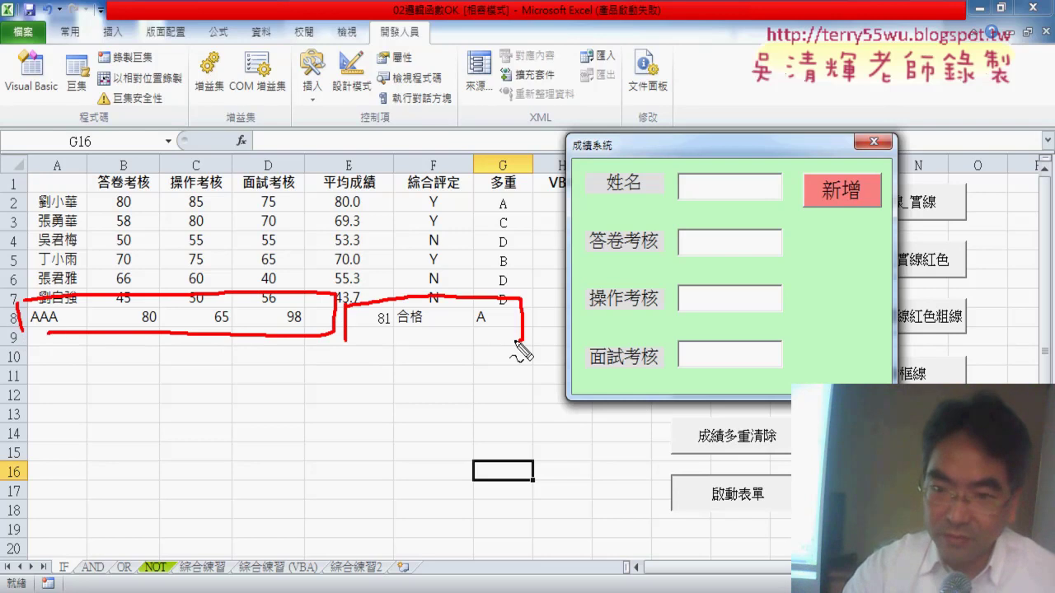
{"action": "left_click_drag", "start_coordinate": [369, 165], "coordinate": [368, 206]}
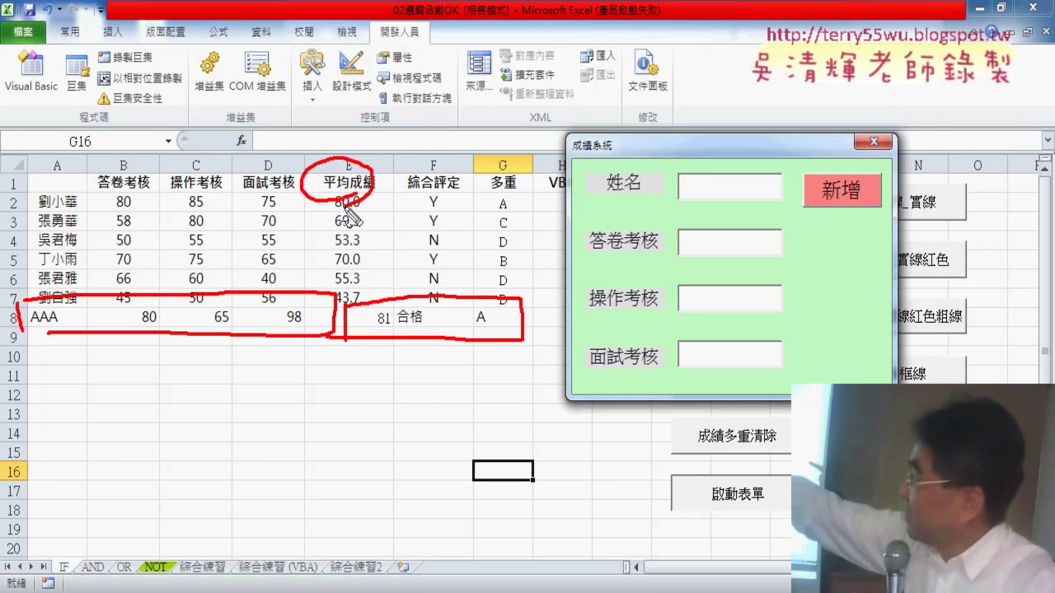
{"action": "left_click_drag", "start_coordinate": [451, 191], "coordinate": [488, 191]}
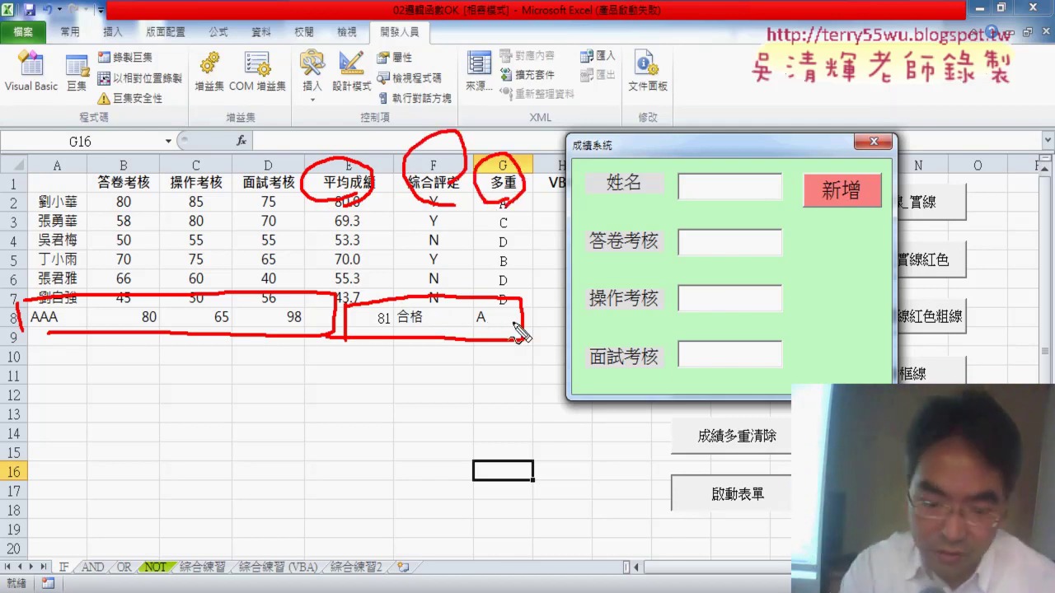
Mark the cleared score inputs with ink, erase the annotations, and return to the 姓名 box.
{"action": "left_click_drag", "start_coordinate": [701, 385], "coordinate": [710, 406]}
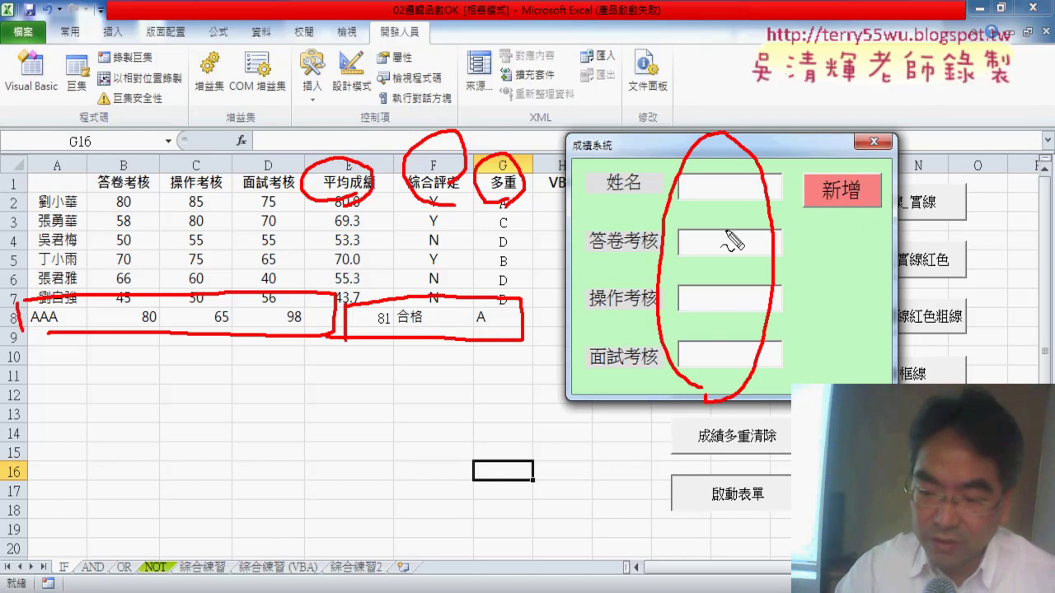
{"action": "left_click_drag", "start_coordinate": [725, 231], "coordinate": [686, 292]}
{"action": "left_click_drag", "start_coordinate": [689, 255], "coordinate": [717, 288]}
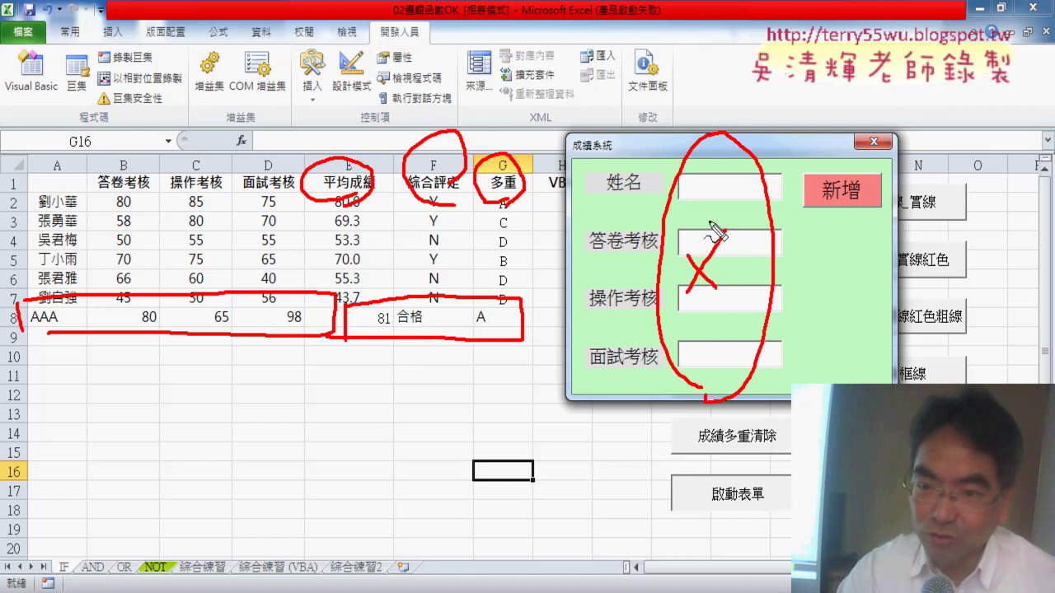
{"action": "key", "text": "Escape"}
{"action": "left_click", "coordinate": [693, 187]}
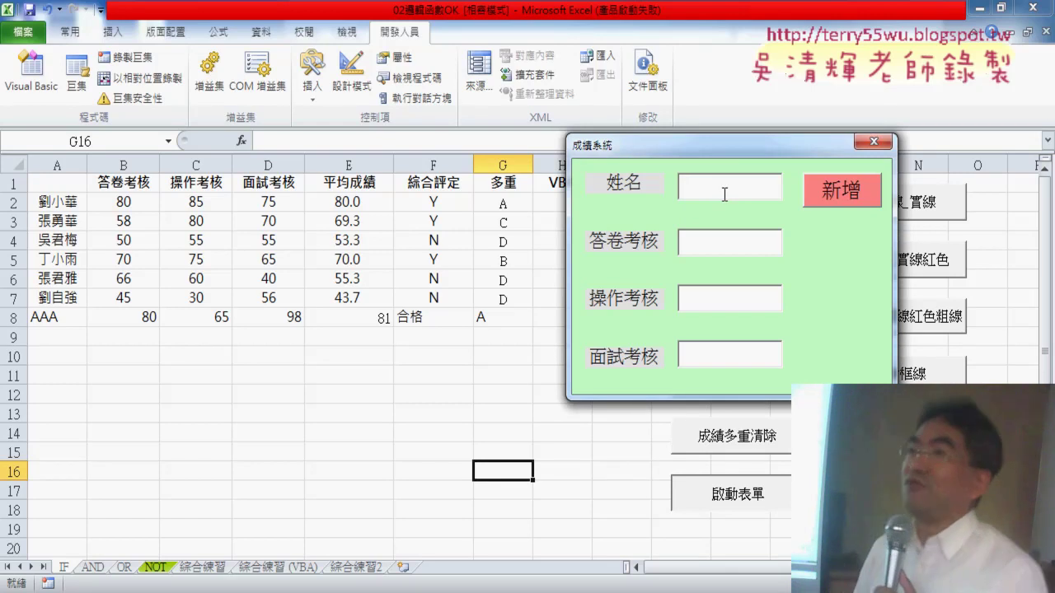
Add BBB with scores 52, 65, 85 as row 9, averaging 67.3 with grade C.
{"action": "type", "text": "BBB"}
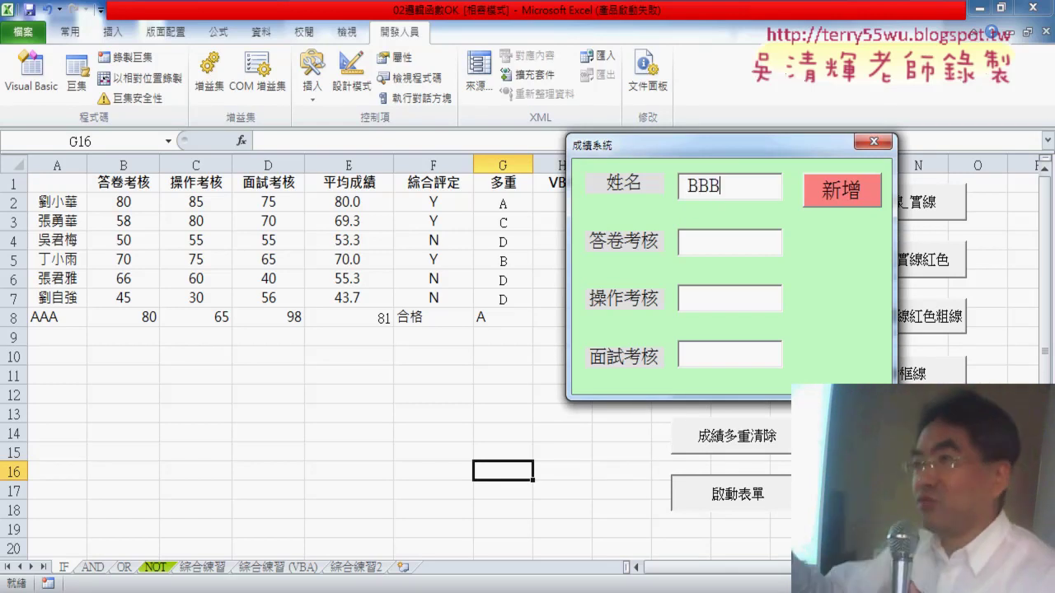
{"action": "key", "text": "Tab"}
{"action": "type", "text": "52"}
{"action": "key", "text": "Tab"}
{"action": "type", "text": "6"}
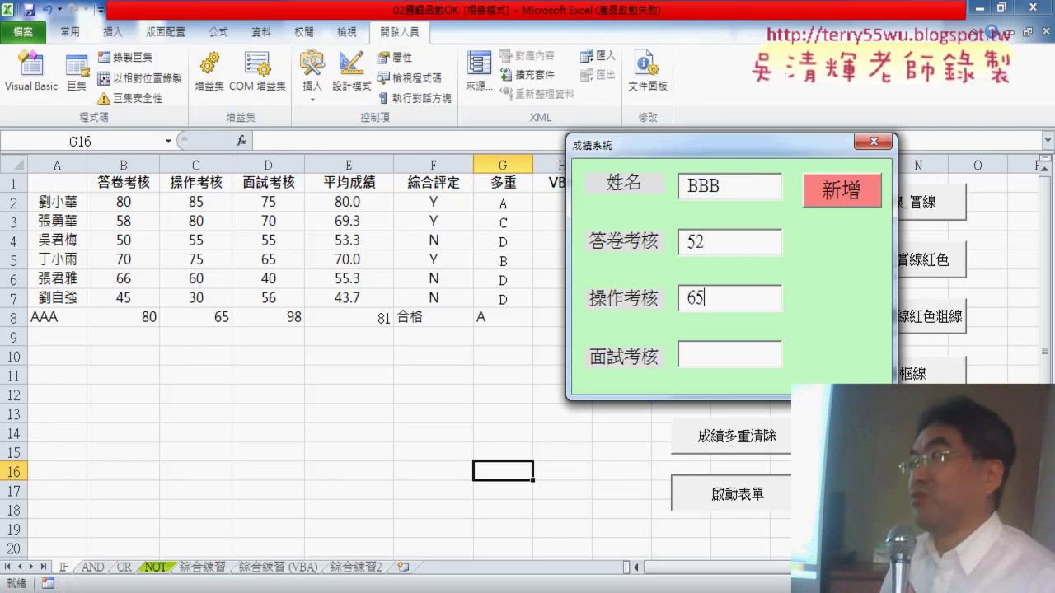
{"action": "type", "text": "85"}
{"action": "key", "text": "Return"}
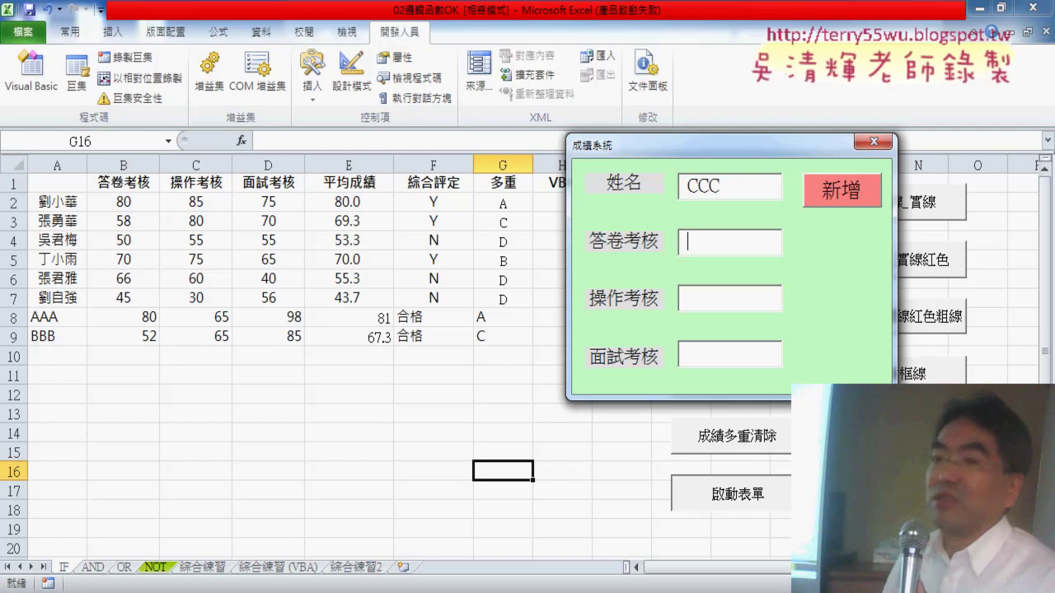
Add CCC with scores 56, 98, 52 as row 10, averaging 68.7 with grade C.
{"action": "type", "text": "5698"}
{"action": "key", "text": "Tab"}
{"action": "type", "text": "5"}
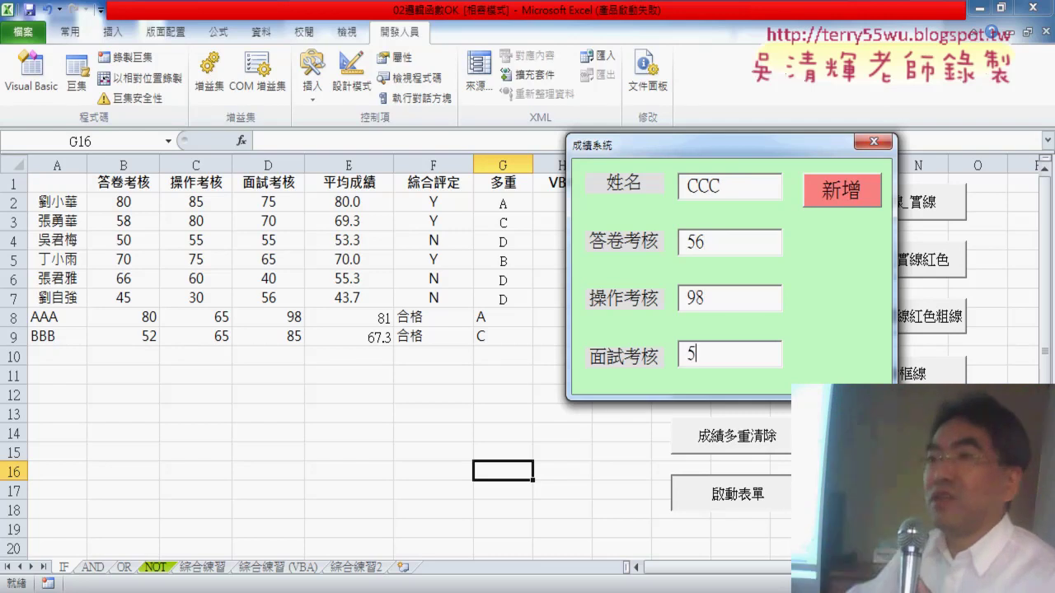
{"action": "type", "text": "2"}
{"action": "key", "text": "Return"}
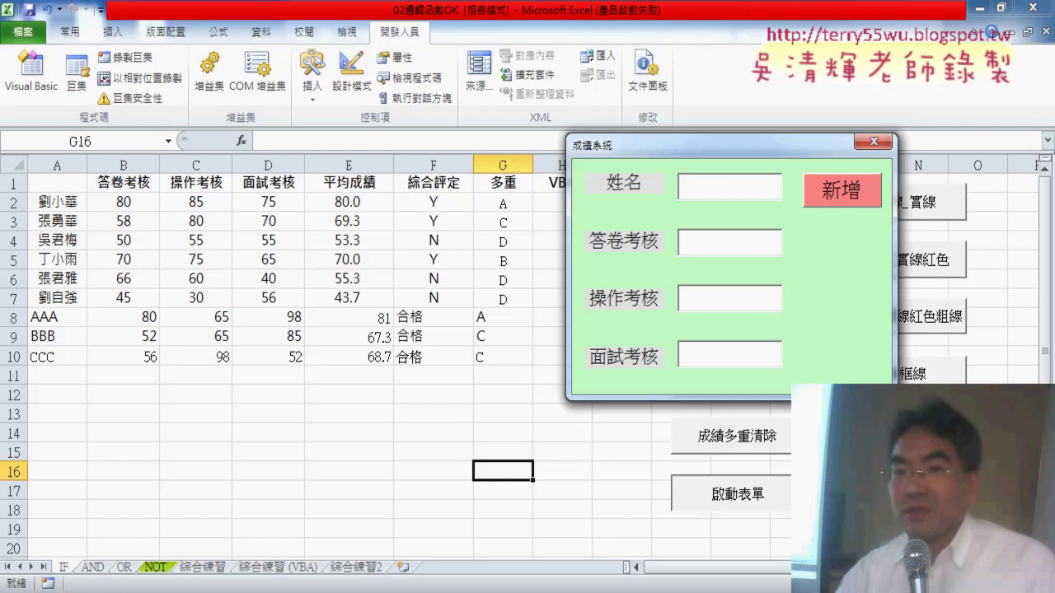
Close the 成績系統 form and quit Excel, bringing up the save-changes prompt.
{"action": "left_click", "coordinate": [874, 143]}
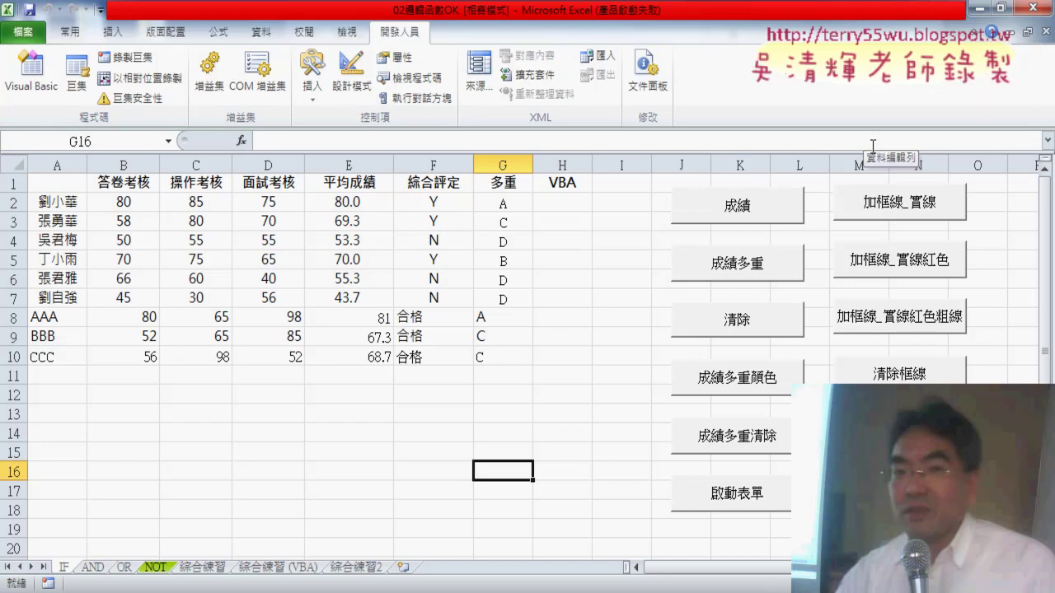
{"action": "left_click", "coordinate": [1034, 8]}
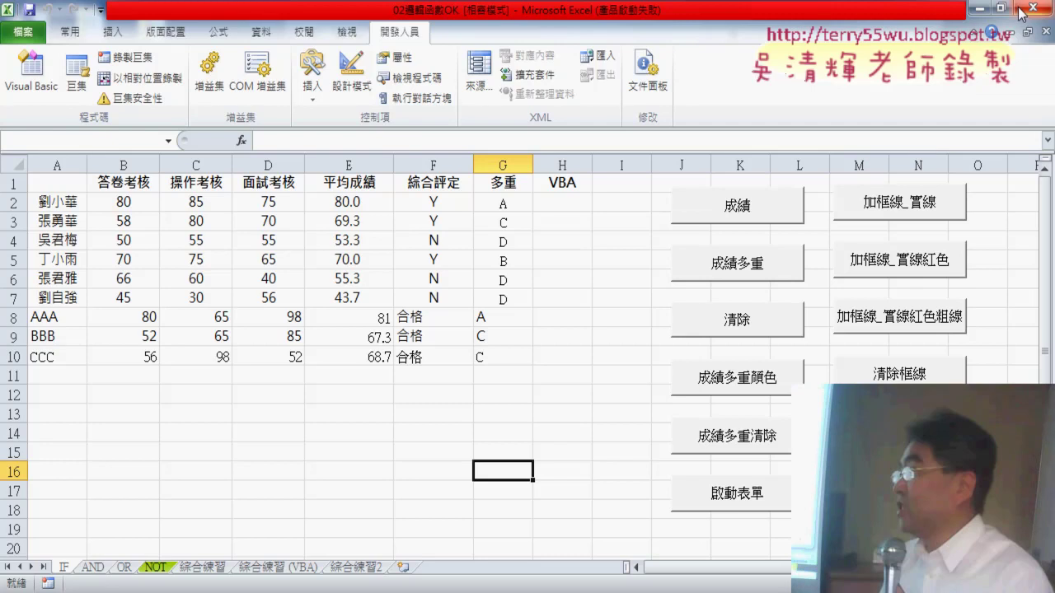
Save 02邏輯函數OK and browse from 02_範例 into the 範例檔(統一) folder.
{"action": "left_click", "coordinate": [455, 337]}
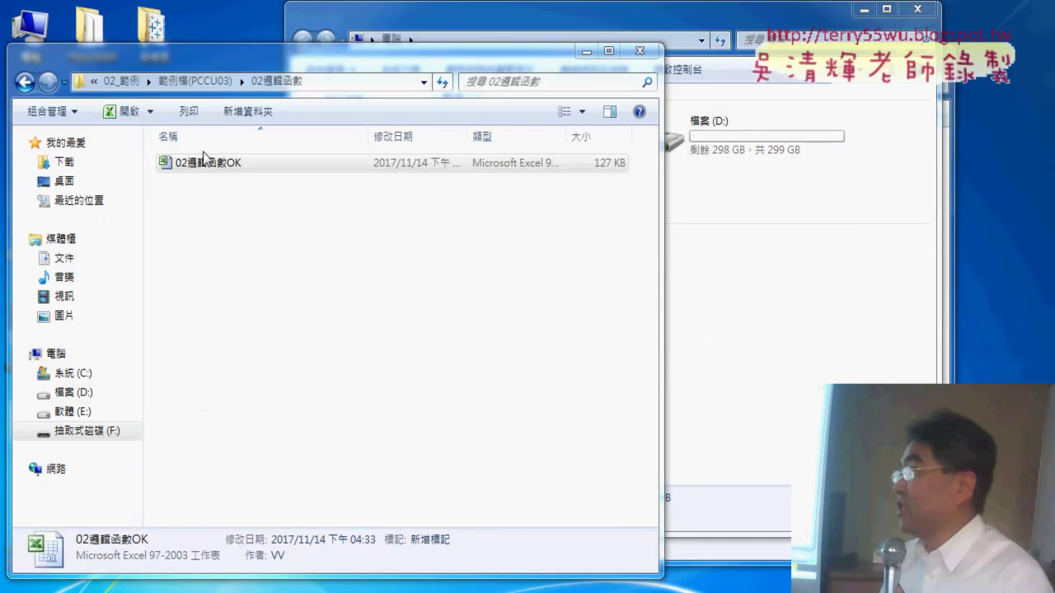
{"action": "left_click", "coordinate": [121, 81]}
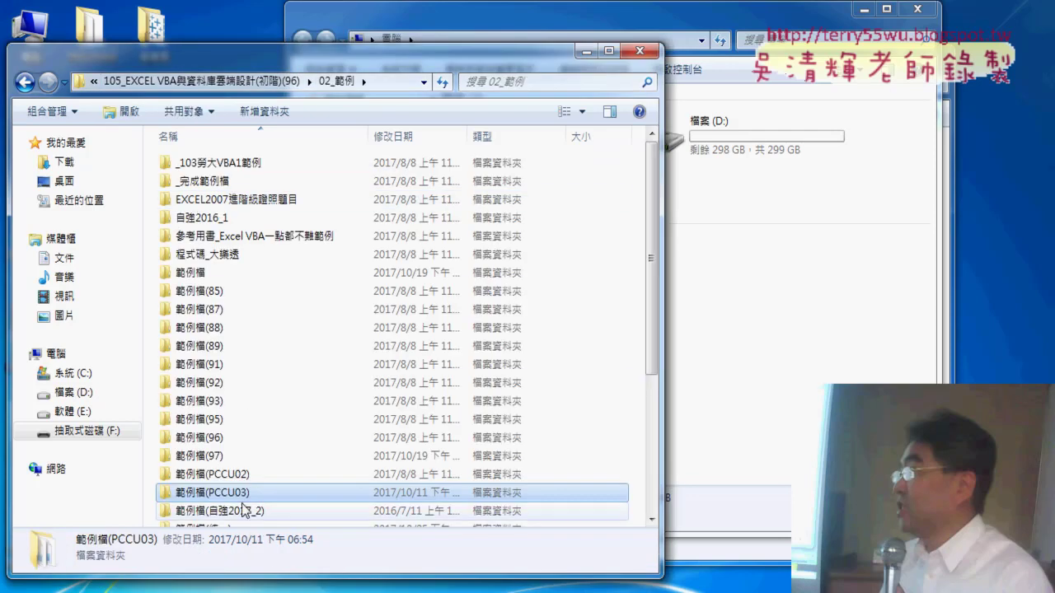
{"action": "scroll", "coordinate": [245, 511], "scroll_direction": "down", "scroll_amount": 1}
{"action": "scroll", "coordinate": [244, 494], "scroll_direction": "down", "scroll_amount": 1}
{"action": "left_click", "coordinate": [220, 430]}
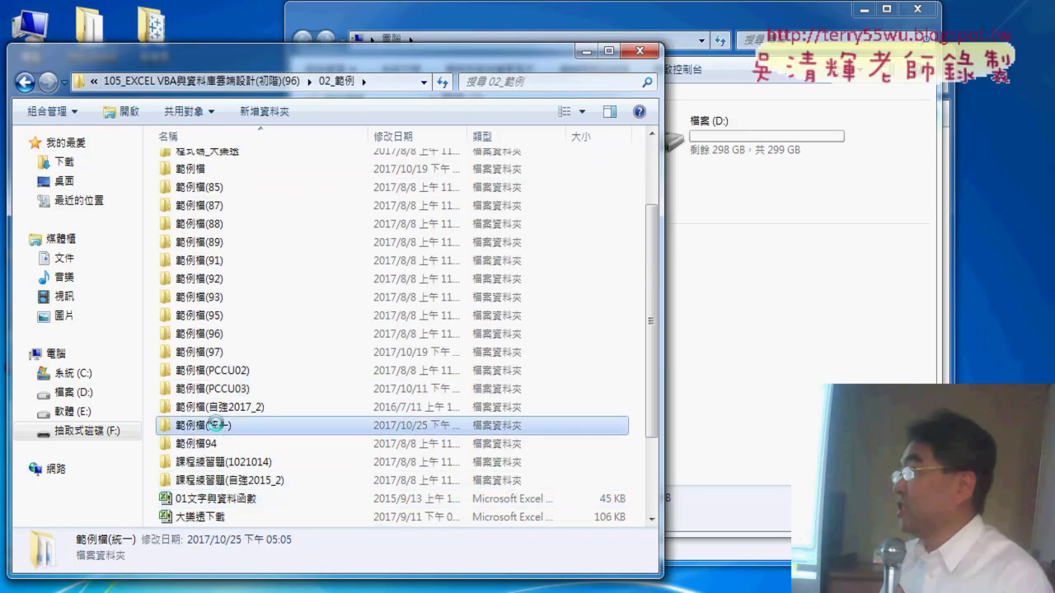
{"action": "double_click", "coordinate": [220, 428]}
Open the 02邏輯函數 workbook from the 02邏輯函數 folder in Excel.
{"action": "double_click", "coordinate": [226, 183]}
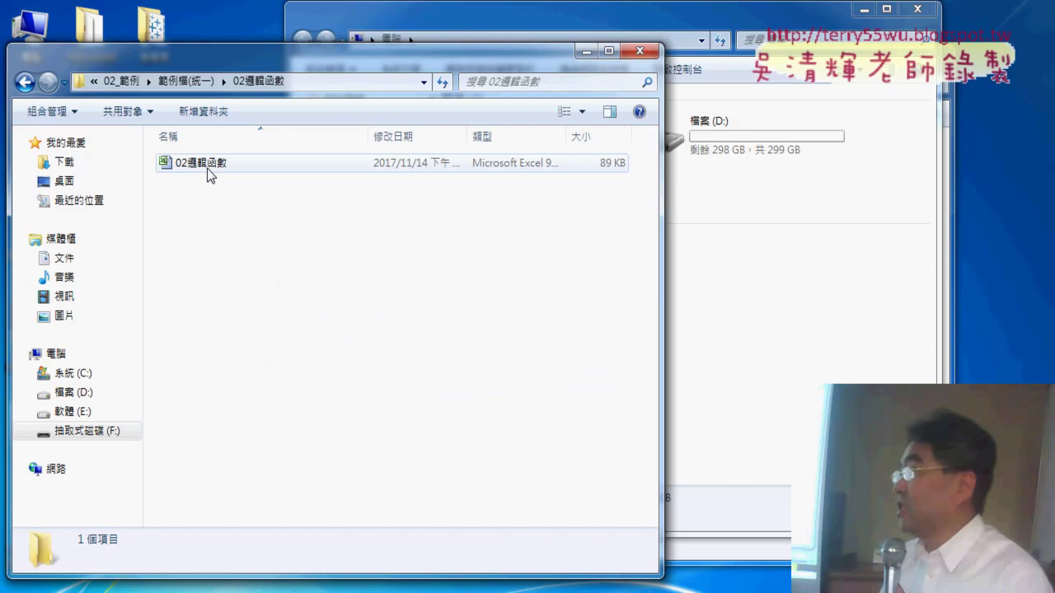
{"action": "left_click", "coordinate": [207, 168]}
{"action": "double_click", "coordinate": [207, 168]}
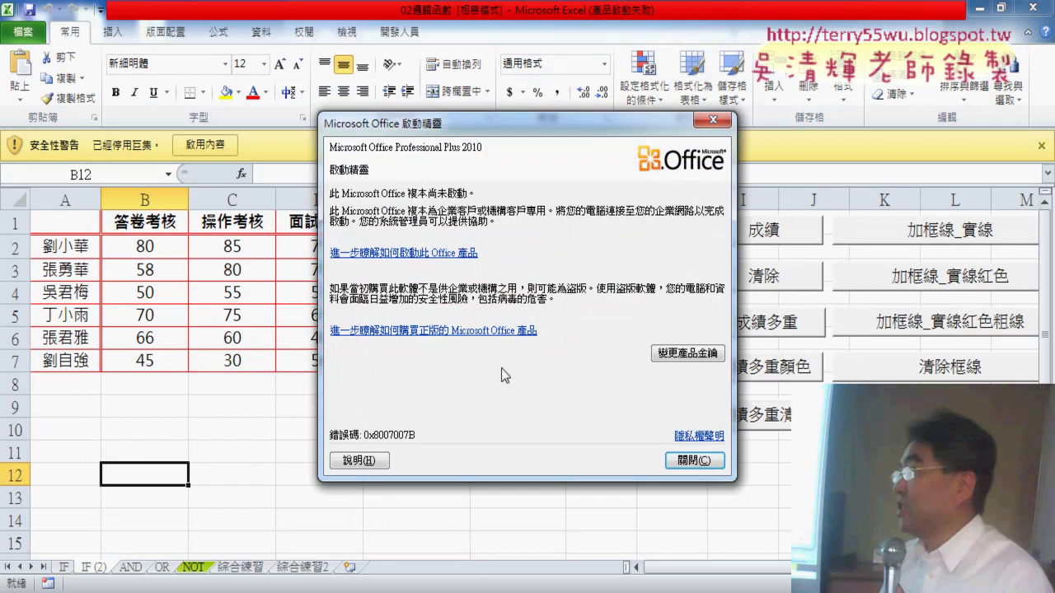
Dismiss the activation notice, enable macros with 啟用內容, and open Visual Basic from 開發人員.
{"action": "left_click", "coordinate": [690, 455]}
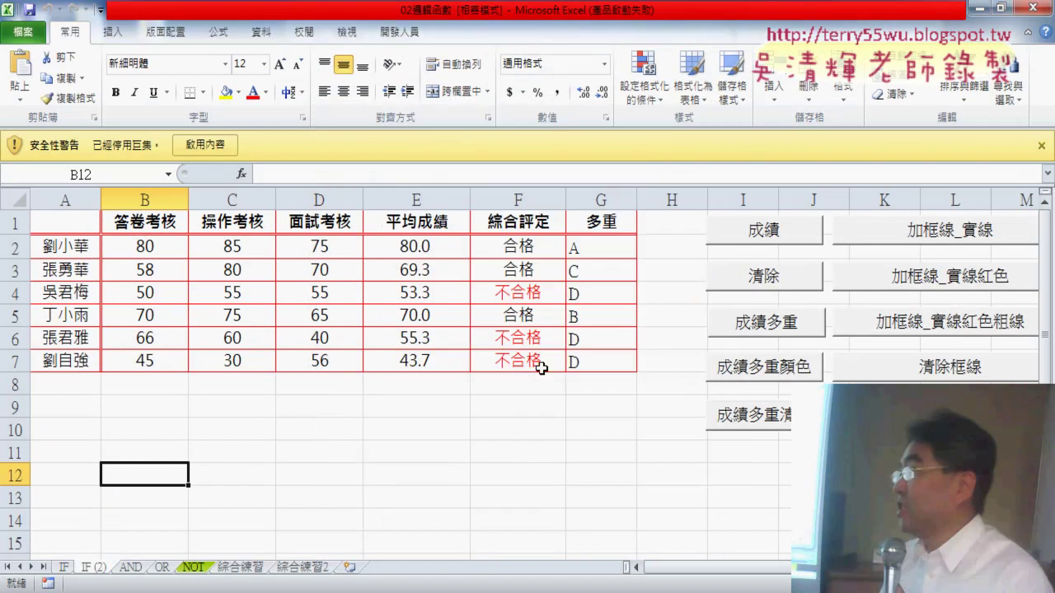
{"action": "left_click", "coordinate": [204, 145]}
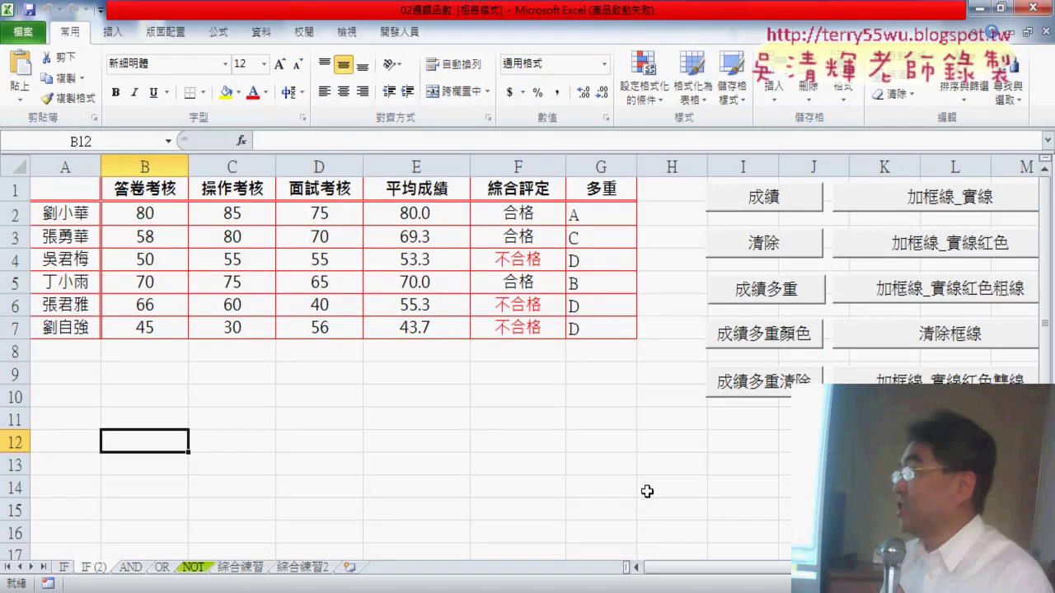
{"action": "left_click", "coordinate": [402, 31]}
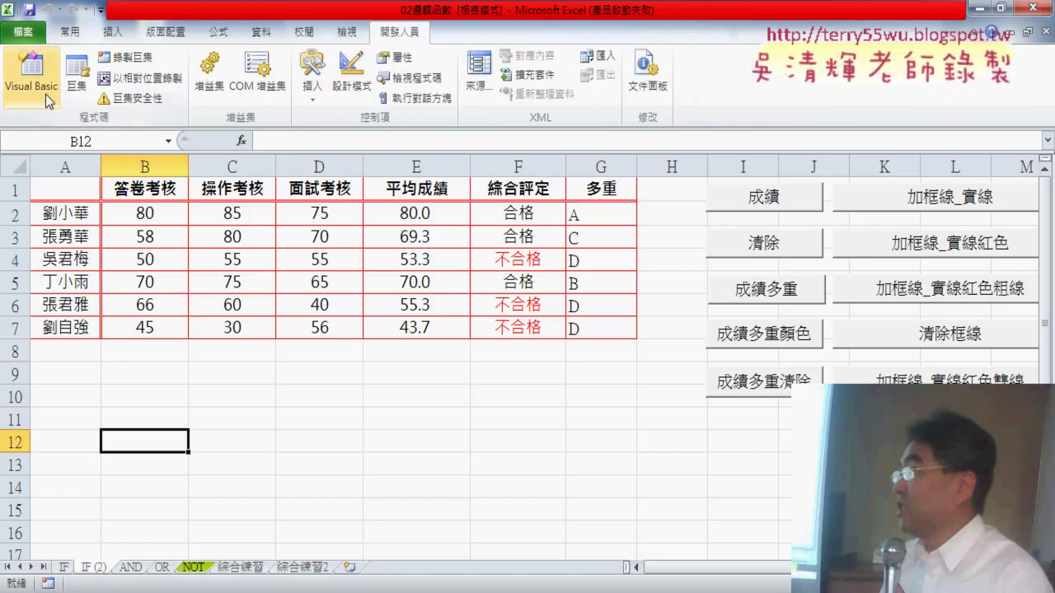
{"action": "left_click", "coordinate": [44, 94]}
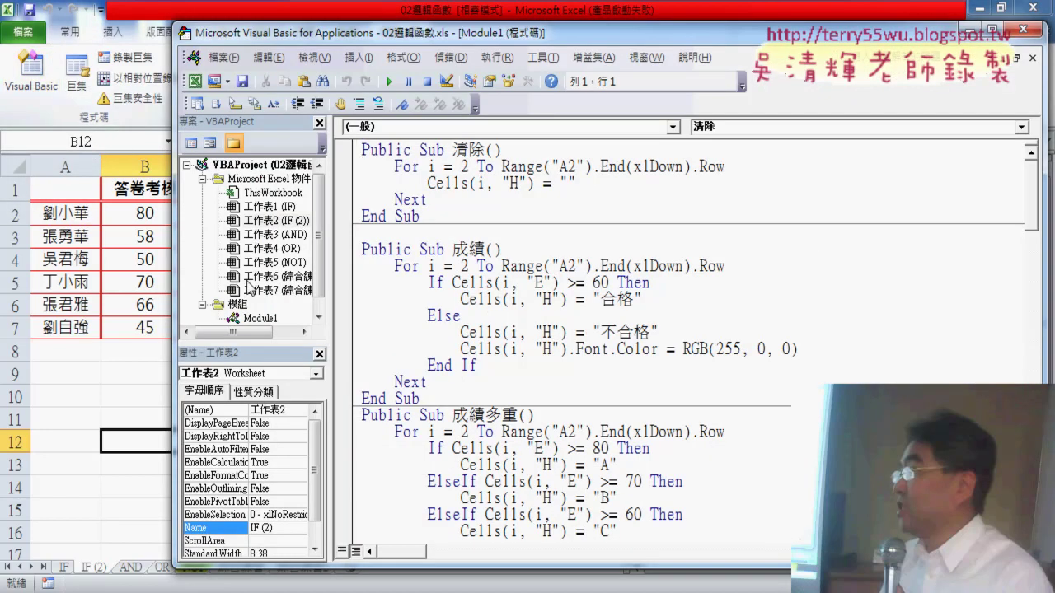
Insert a new UserForm1 into the project via 插入 > 自訂表單.
{"action": "left_click", "coordinate": [318, 317]}
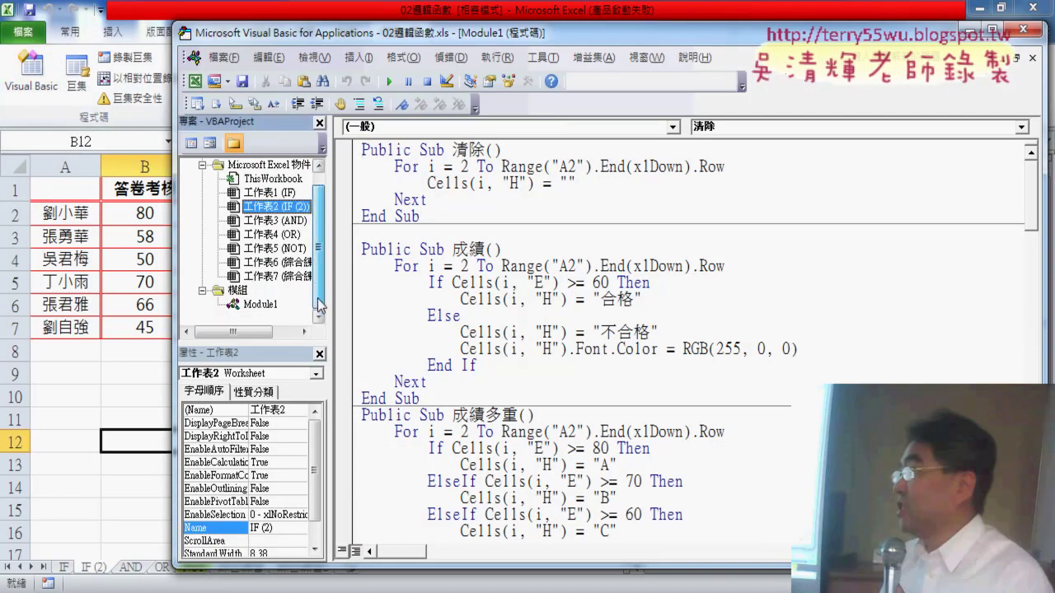
{"action": "right_click", "coordinate": [264, 211]}
{"action": "mouse_move", "coordinate": [305, 288]}
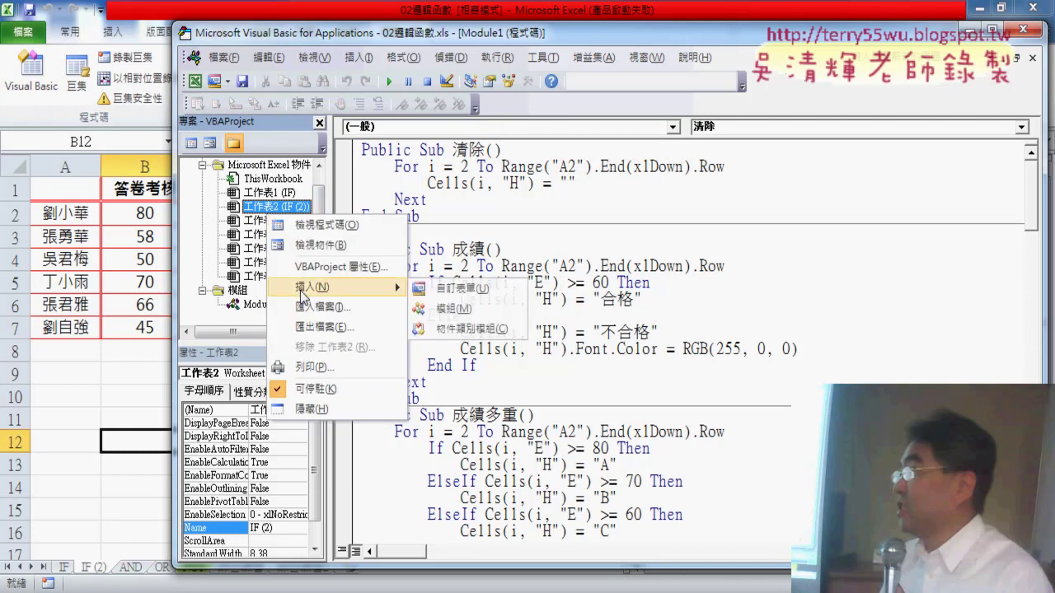
{"action": "left_click", "coordinate": [460, 287]}
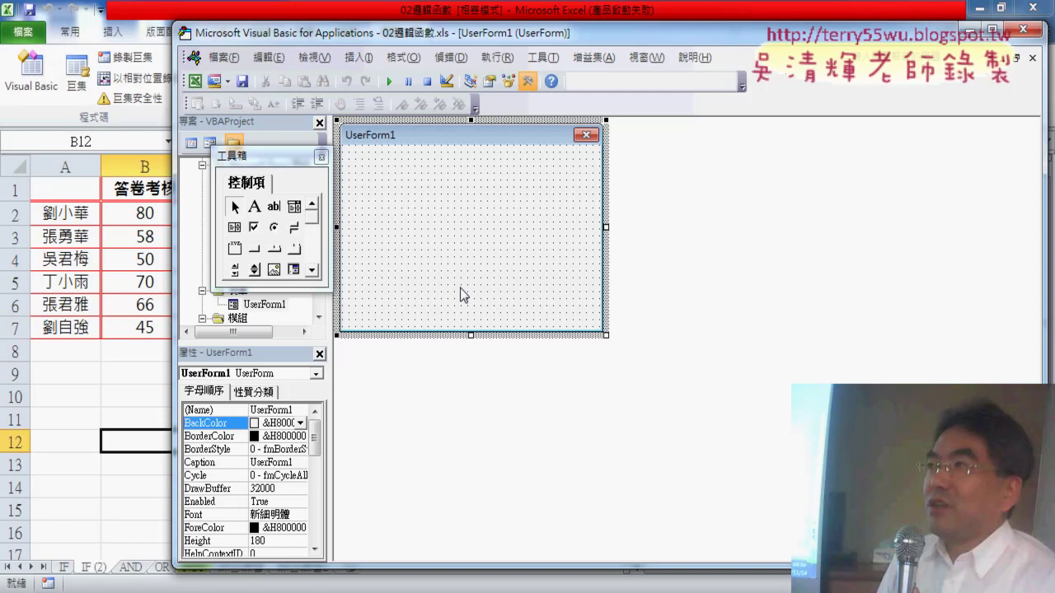
Place the Toolbox beside UserForm1 and briefly check the PowerPoint slides.
{"action": "left_click_drag", "start_coordinate": [278, 159], "coordinate": [672, 142]}
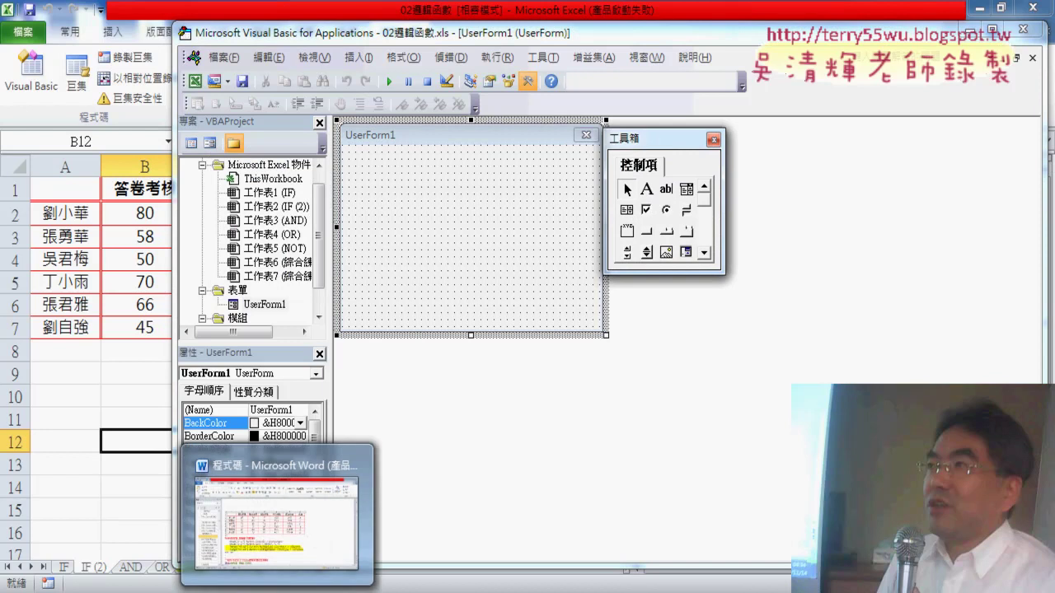
{"action": "left_click", "coordinate": [235, 538]}
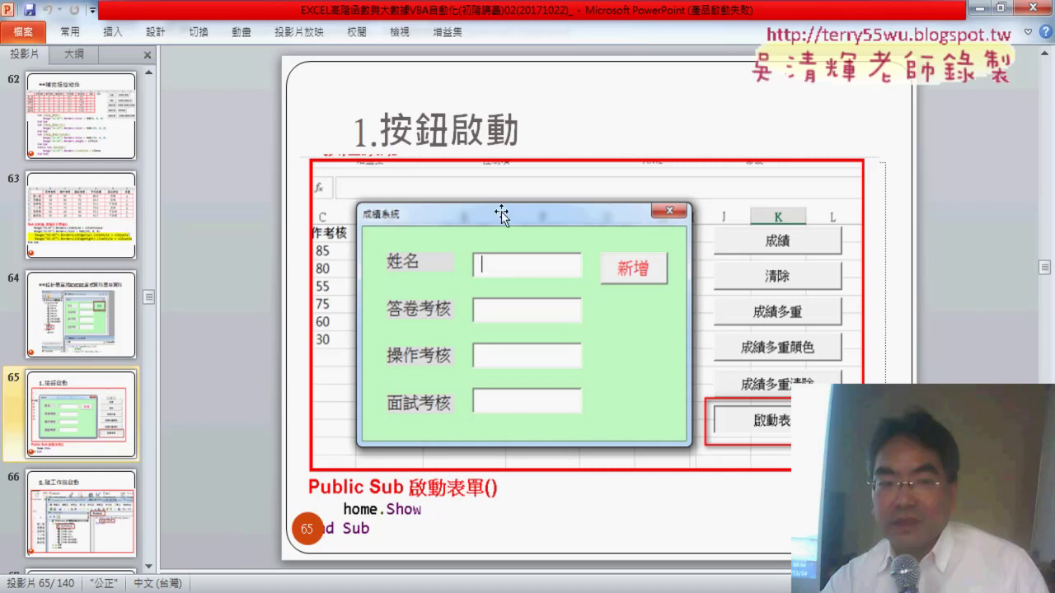
{"action": "left_click", "coordinate": [979, 8]}
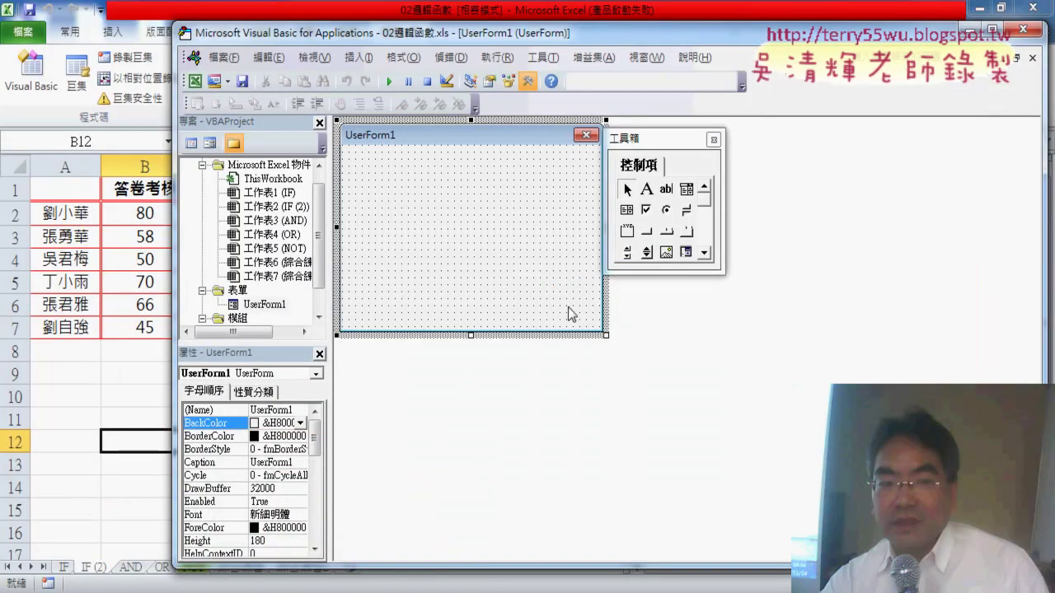
Rearrange the editor and Toolbox, and inspect UserForm1's (Name) property.
{"action": "left_click_drag", "start_coordinate": [535, 35], "coordinate": [565, 16]}
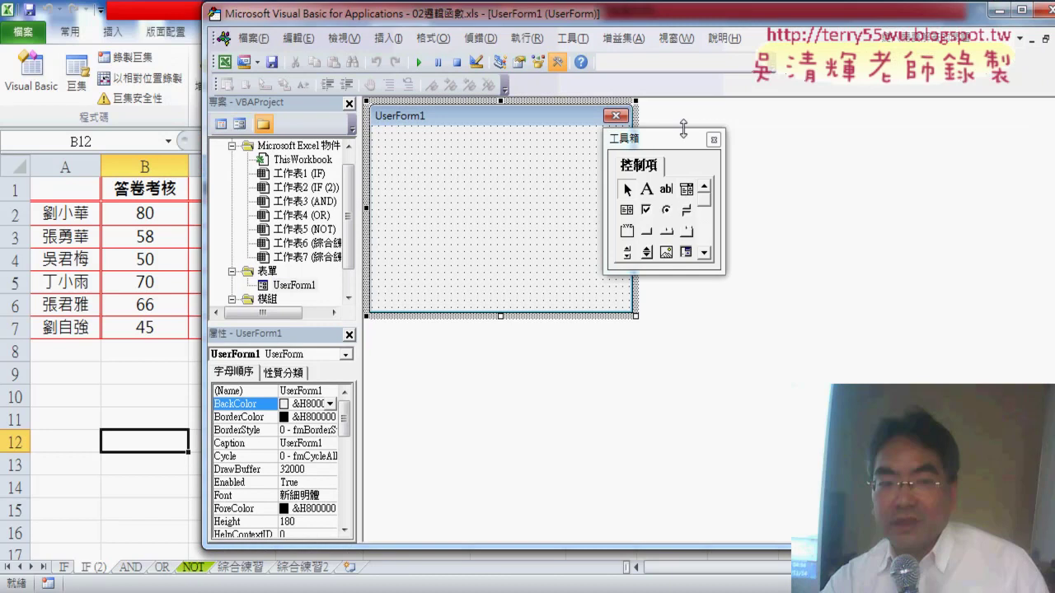
{"action": "left_click_drag", "start_coordinate": [675, 140], "coordinate": [775, 136]}
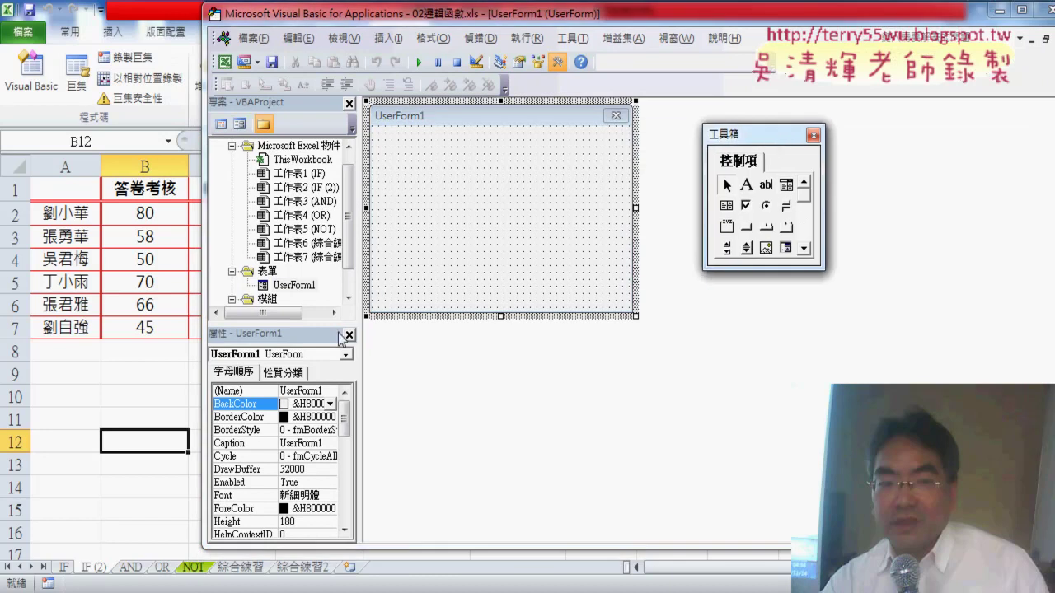
{"action": "left_click", "coordinate": [326, 391]}
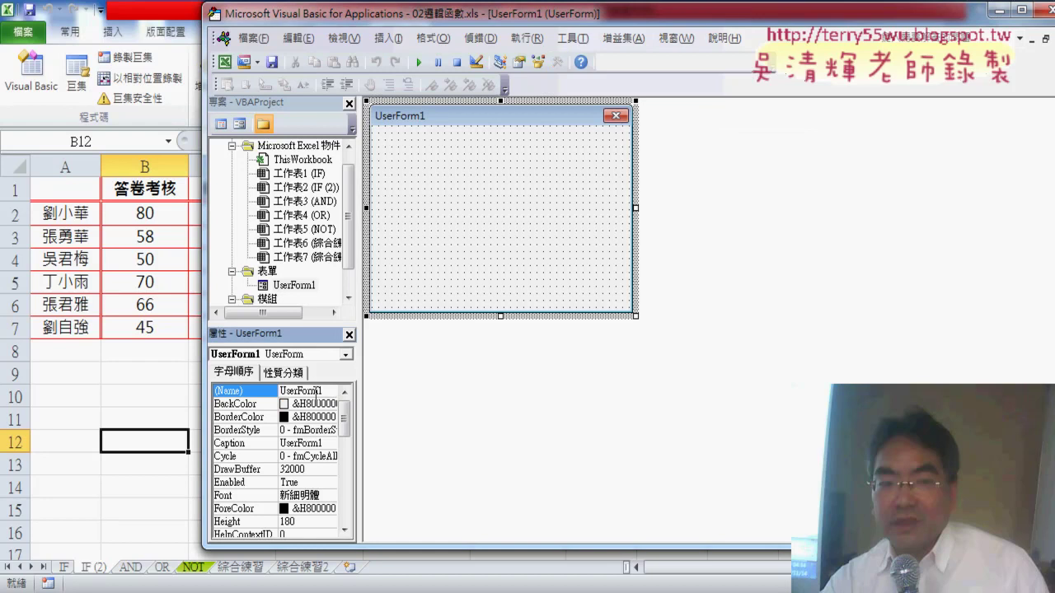
{"action": "left_click_drag", "start_coordinate": [330, 392], "coordinate": [255, 394]}
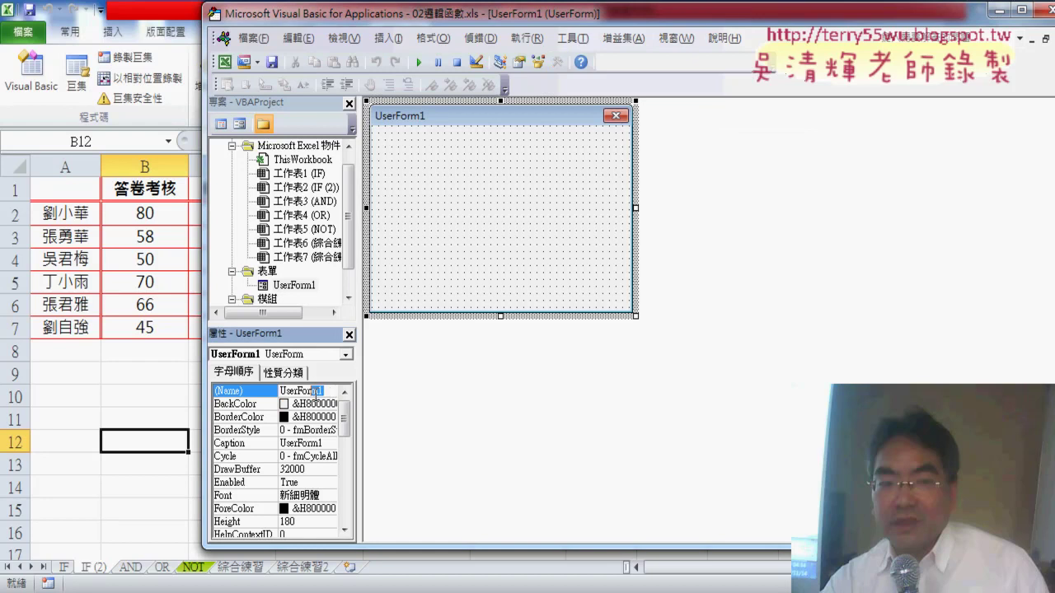
{"action": "left_click", "coordinate": [348, 279]}
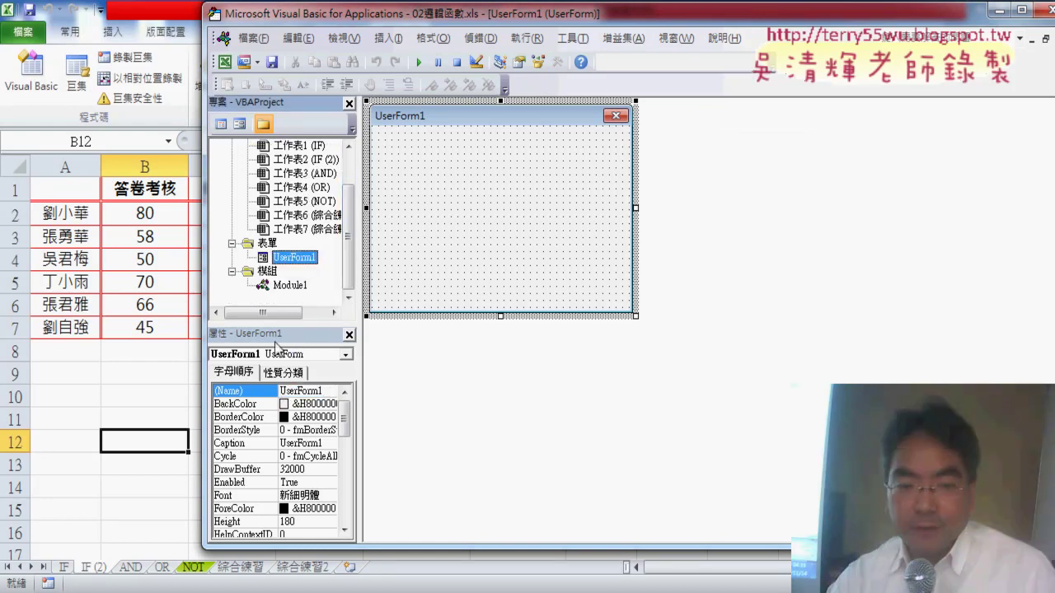
{"action": "left_click_drag", "start_coordinate": [277, 325], "coordinate": [279, 302]}
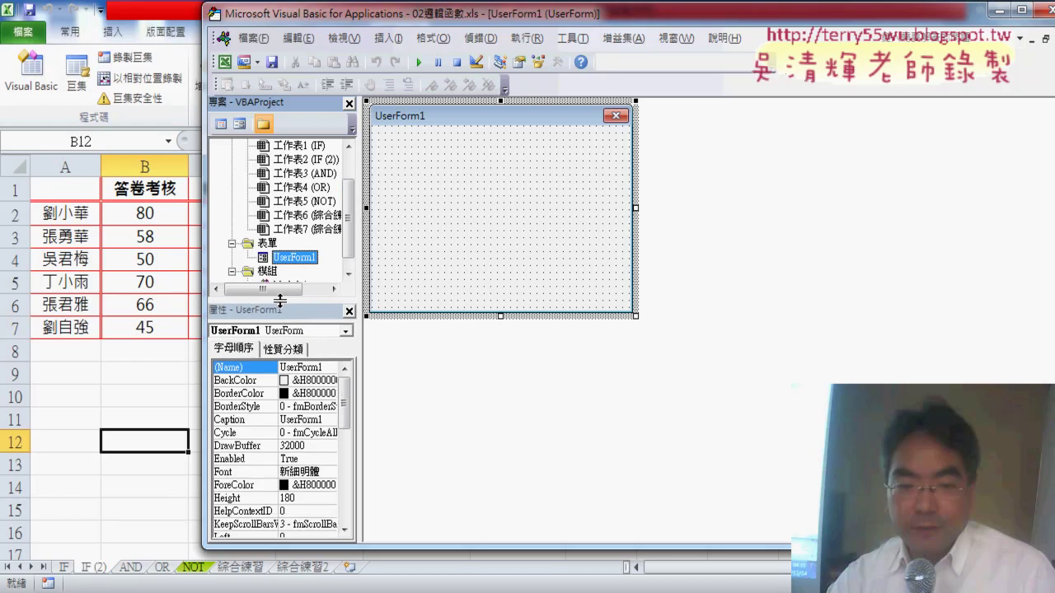
Close the Properties window, reopen it via 檢視 > 屬性視窗, and resize the project tree.
{"action": "left_click", "coordinate": [348, 312]}
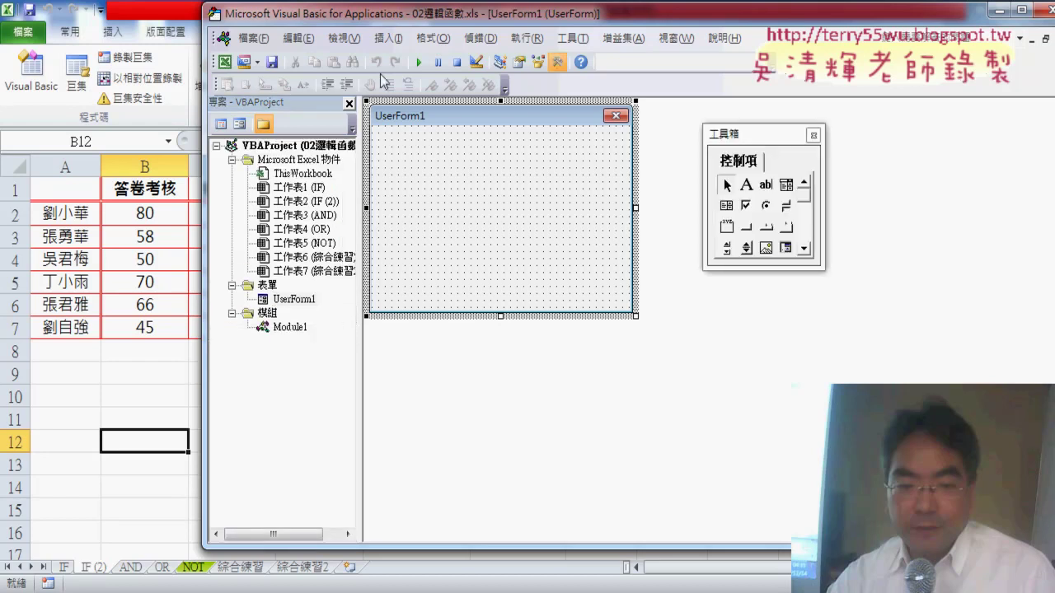
{"action": "left_click", "coordinate": [343, 38]}
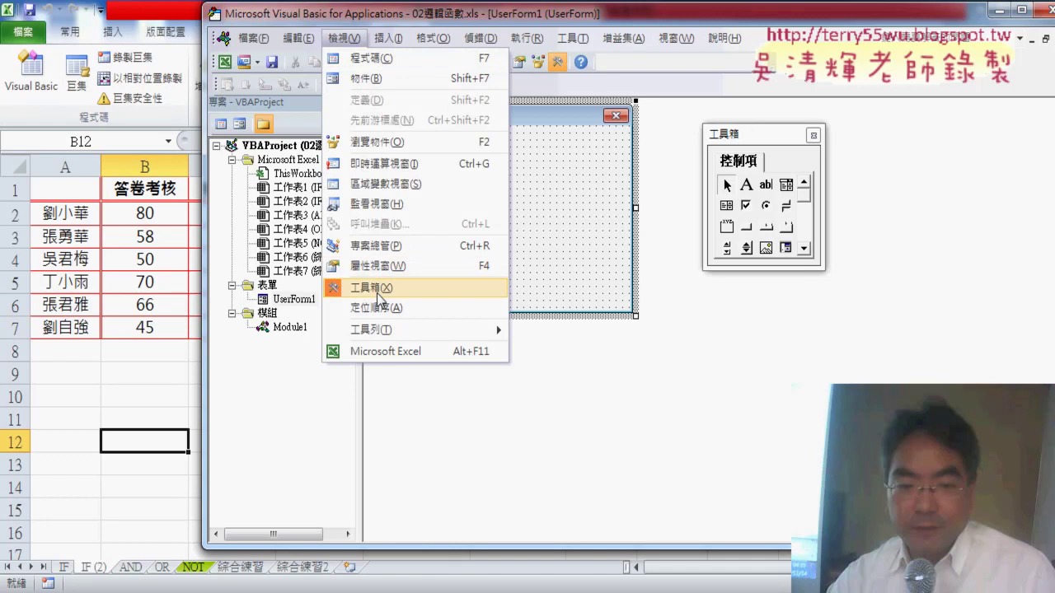
{"action": "left_click", "coordinate": [380, 267]}
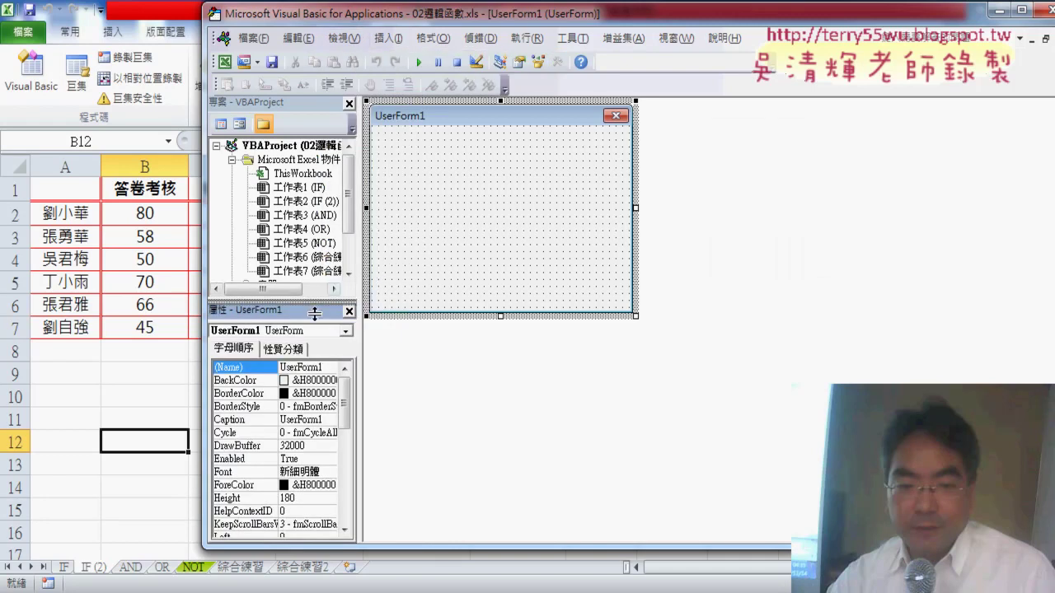
{"action": "mouse_move", "coordinate": [315, 301]}
{"action": "left_mouse_down"}
{"action": "mouse_move", "coordinate": [315, 356]}
{"action": "mouse_move", "coordinate": [305, 324]}
{"action": "left_mouse_up"}
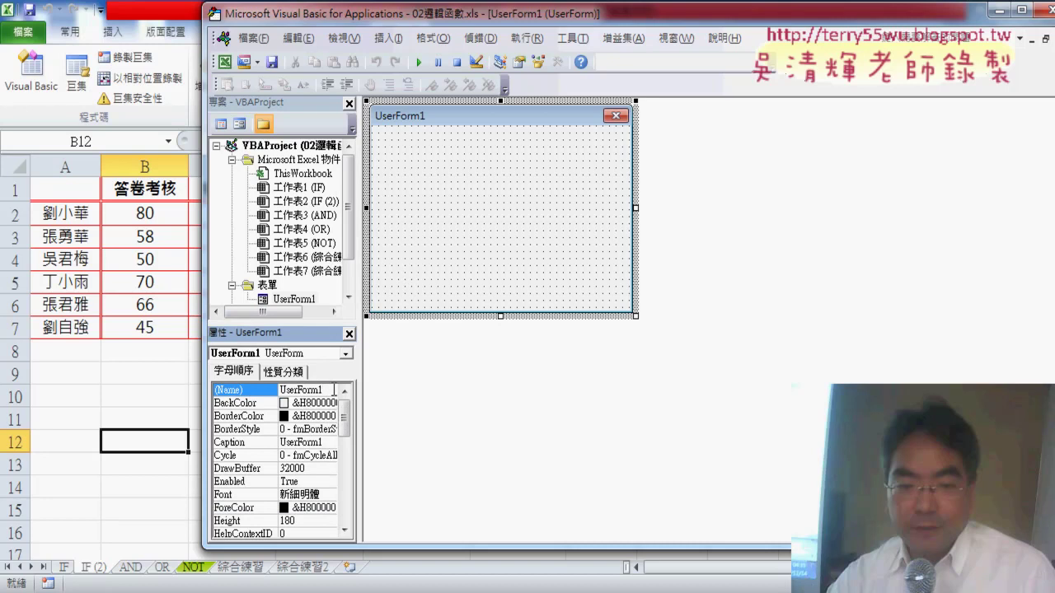
{"action": "double_click", "coordinate": [335, 389]}
{"action": "type", "text": "h"}
{"action": "type", "text": "om"}
{"action": "type", "text": "e"}
{"action": "key", "text": "Return"}
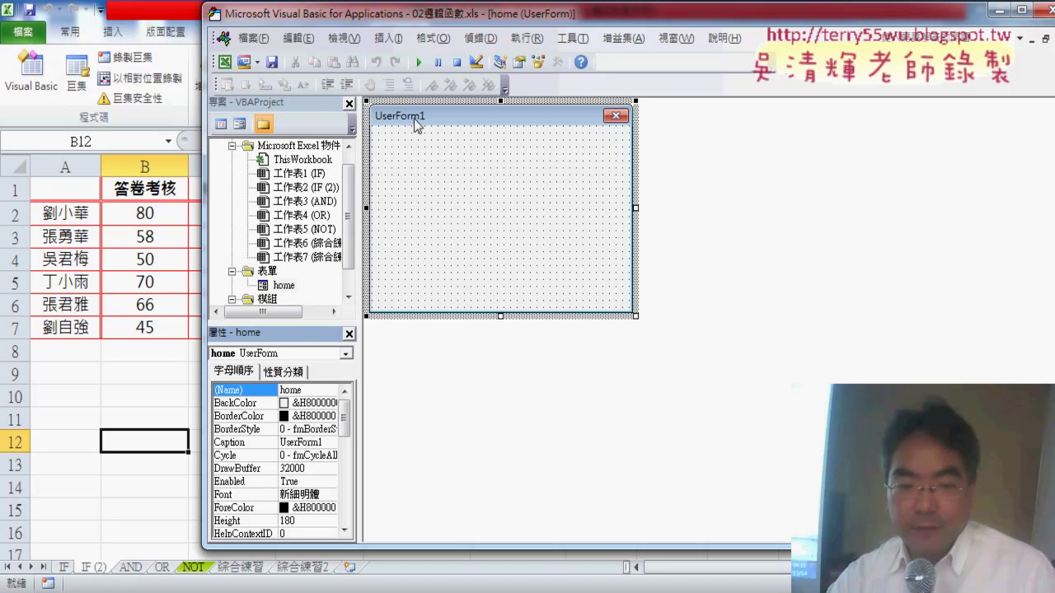
{"action": "mouse_move", "coordinate": [426, 127]}
{"action": "left_mouse_down"}
{"action": "mouse_move", "coordinate": [389, 129]}
{"action": "mouse_move", "coordinate": [424, 123]}
{"action": "left_mouse_up"}
{"action": "mouse_move", "coordinate": [378, 196]}
{"action": "left_mouse_down"}
{"action": "mouse_move", "coordinate": [395, 135]}
{"action": "mouse_move", "coordinate": [408, 159]}
{"action": "left_mouse_up"}
{"action": "key", "text": "Escape"}
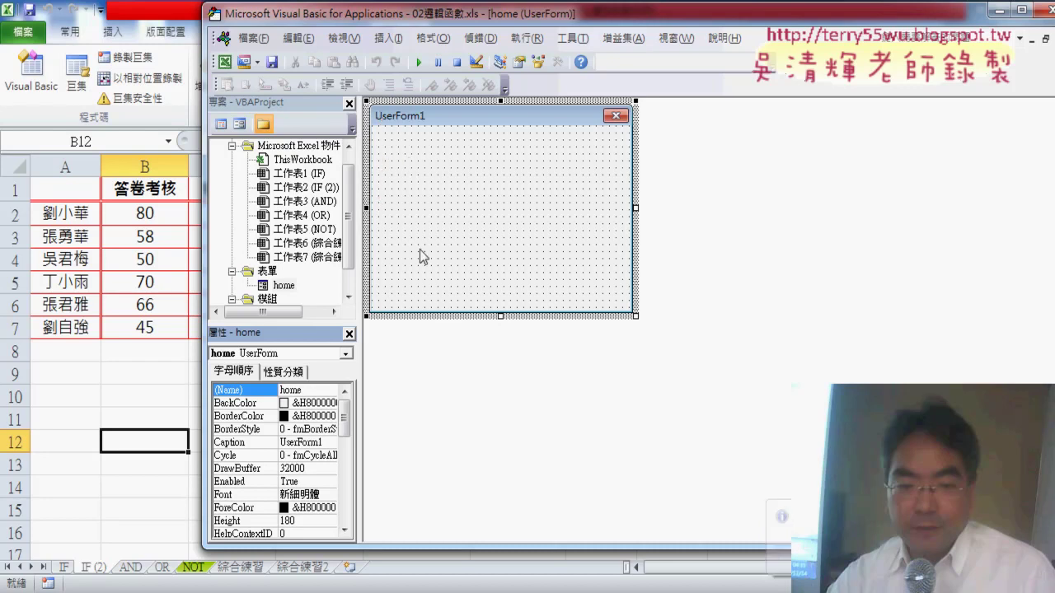
{"action": "key", "text": "alt+Tab"}
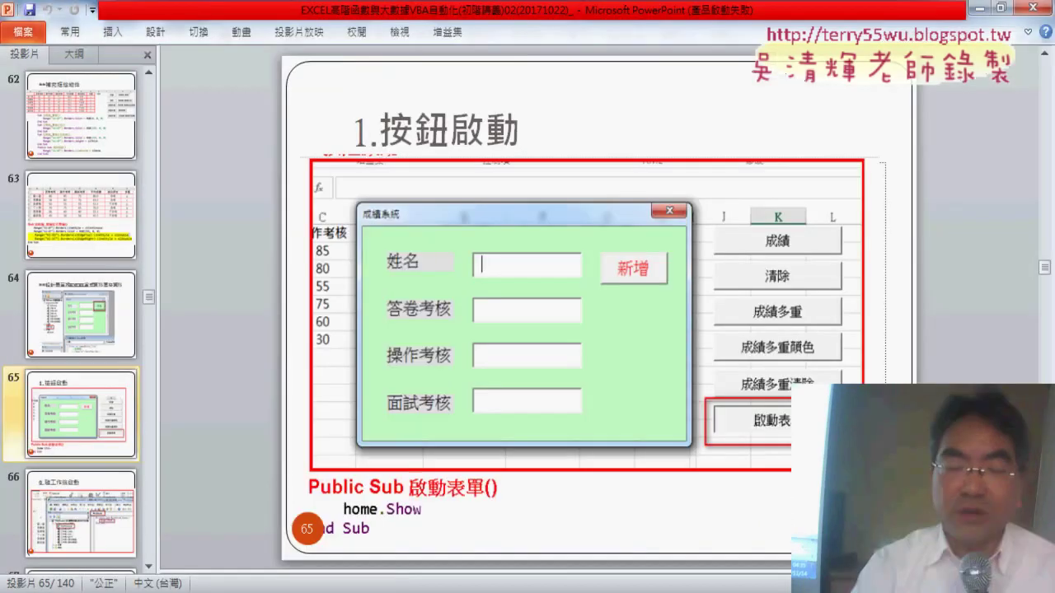
{"action": "key", "text": "alt+Tab"}
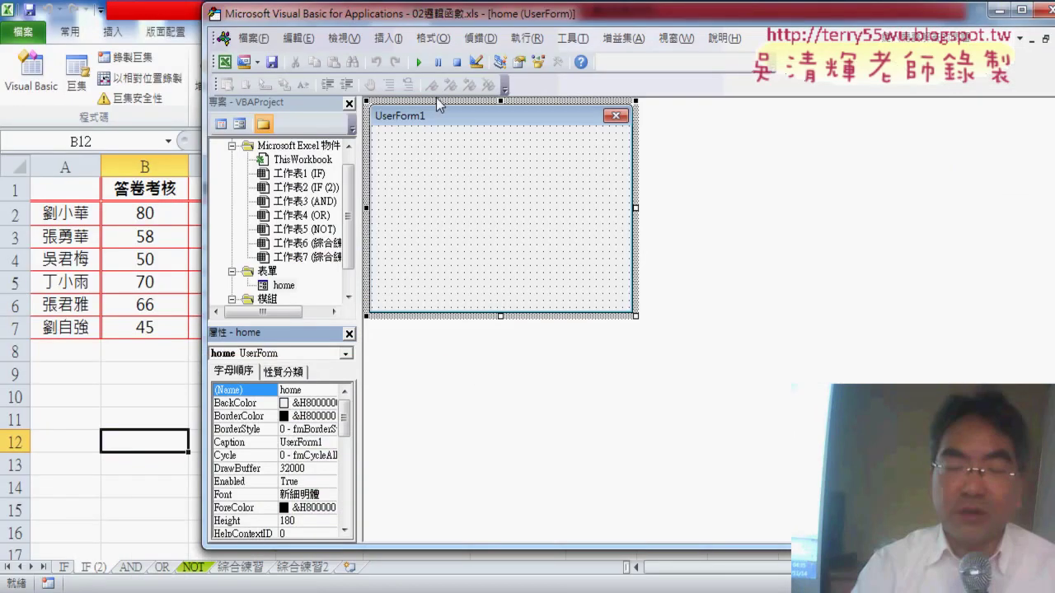
Change UserForm1's Caption from UserForm1 to 成績系統.
{"action": "left_click", "coordinate": [238, 443]}
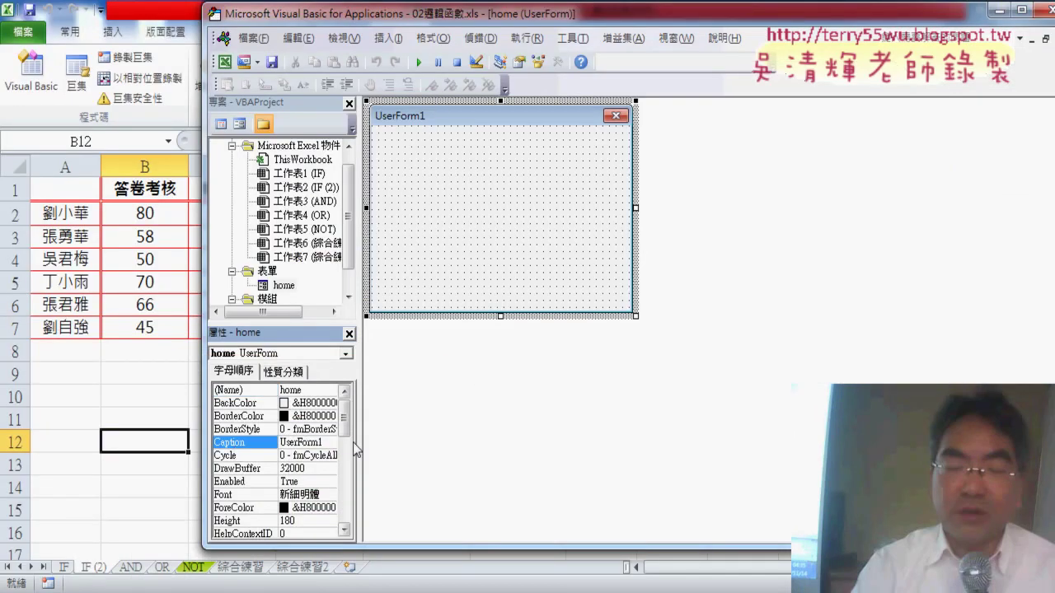
{"action": "left_click_drag", "start_coordinate": [360, 441], "coordinate": [407, 441]}
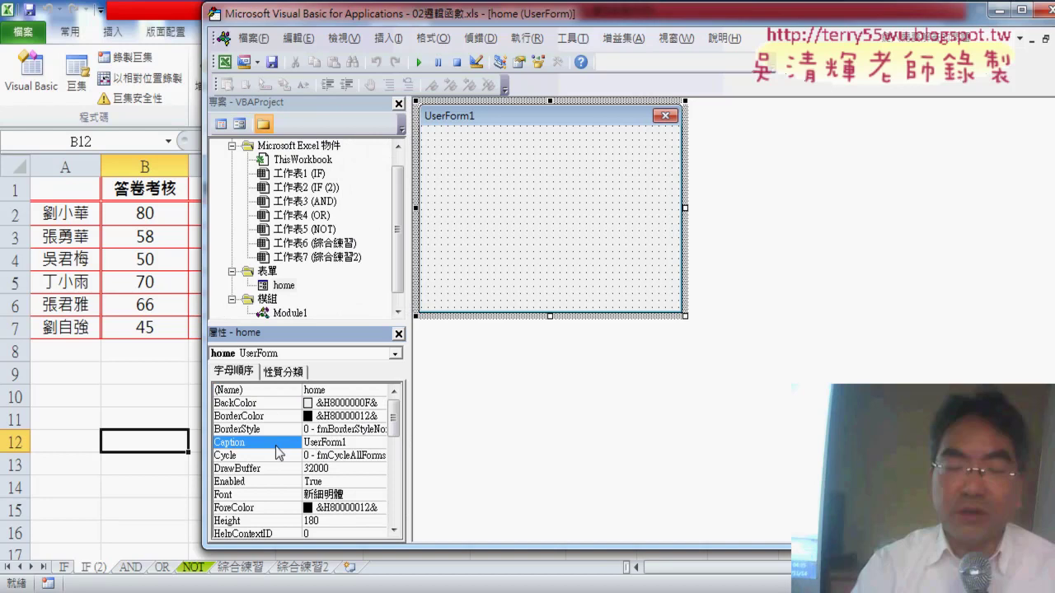
{"action": "left_click", "coordinate": [285, 445]}
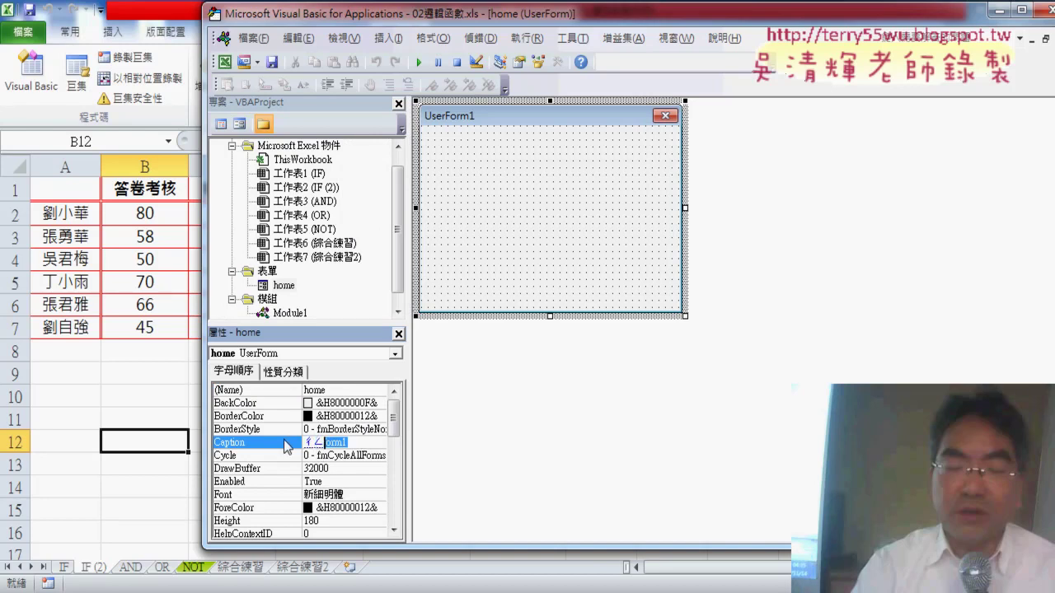
{"action": "type", "text": "成ㄐ"}
{"action": "type", "text": "績系ㄊㄨㄥˇ"}
{"action": "key", "text": "Return"}
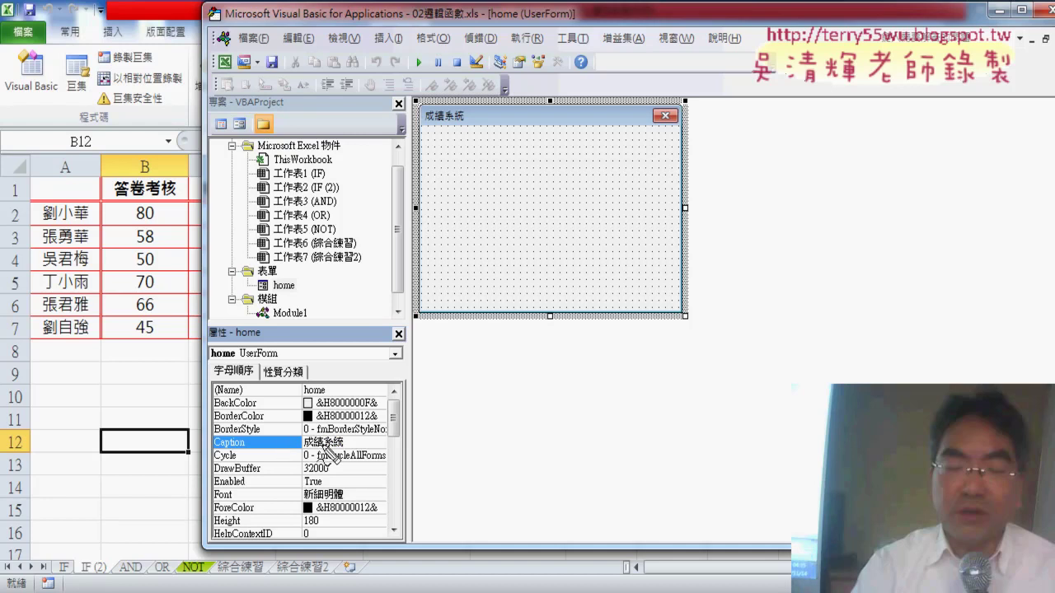
Highlight the new Caption value and the form's 成績系統 title with ink, then clear it.
{"action": "left_click_drag", "start_coordinate": [328, 451], "coordinate": [355, 449]}
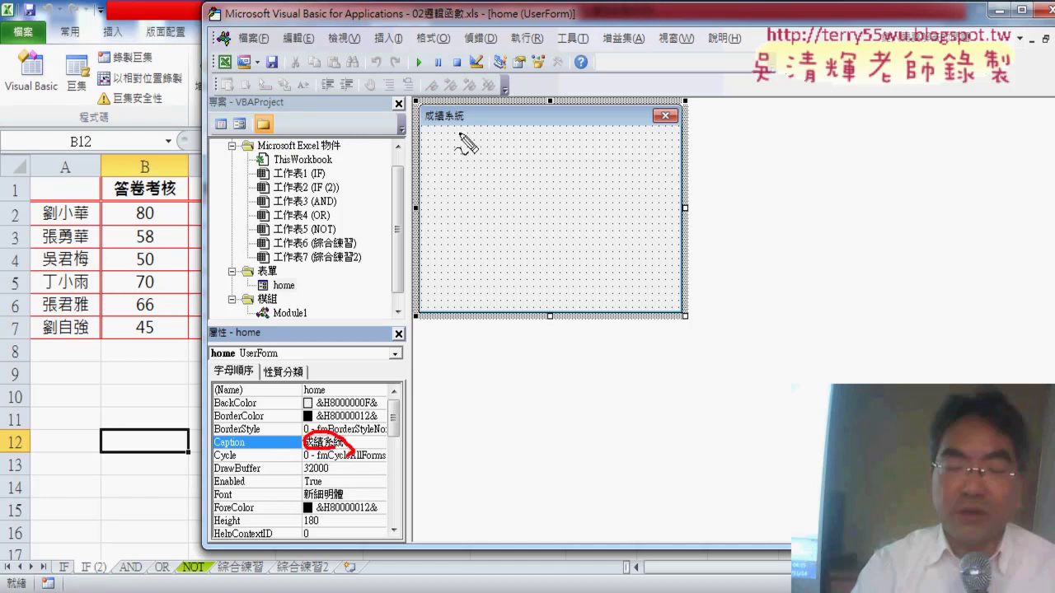
{"action": "left_click_drag", "start_coordinate": [460, 134], "coordinate": [461, 131]}
{"action": "mouse_move", "coordinate": [330, 445]}
{"action": "left_mouse_down"}
{"action": "mouse_move", "coordinate": [440, 134]}
{"action": "mouse_move", "coordinate": [462, 174]}
{"action": "left_mouse_up"}
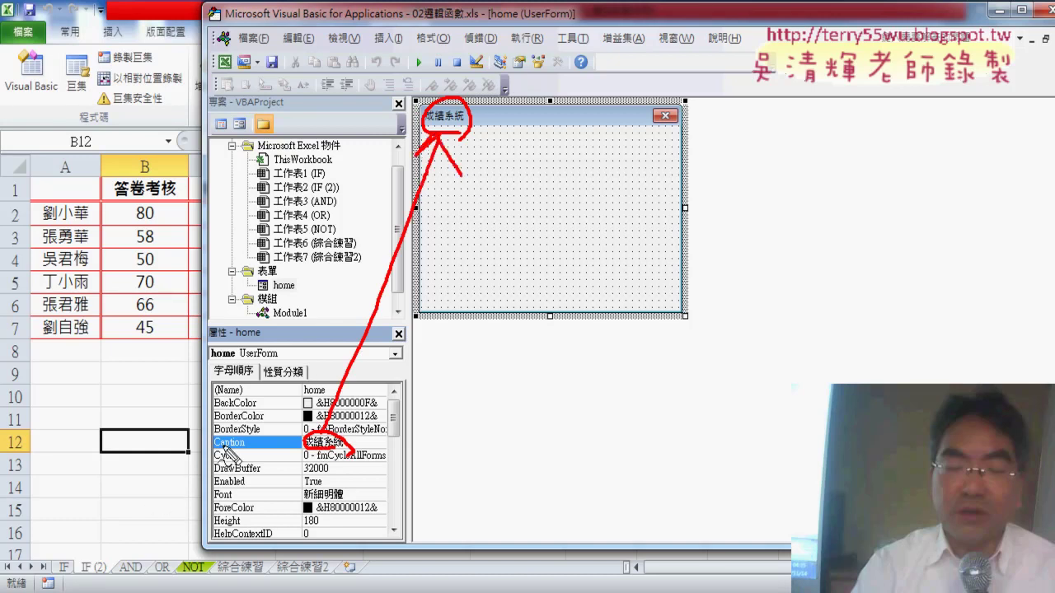
{"action": "left_click_drag", "start_coordinate": [209, 453], "coordinate": [252, 452]}
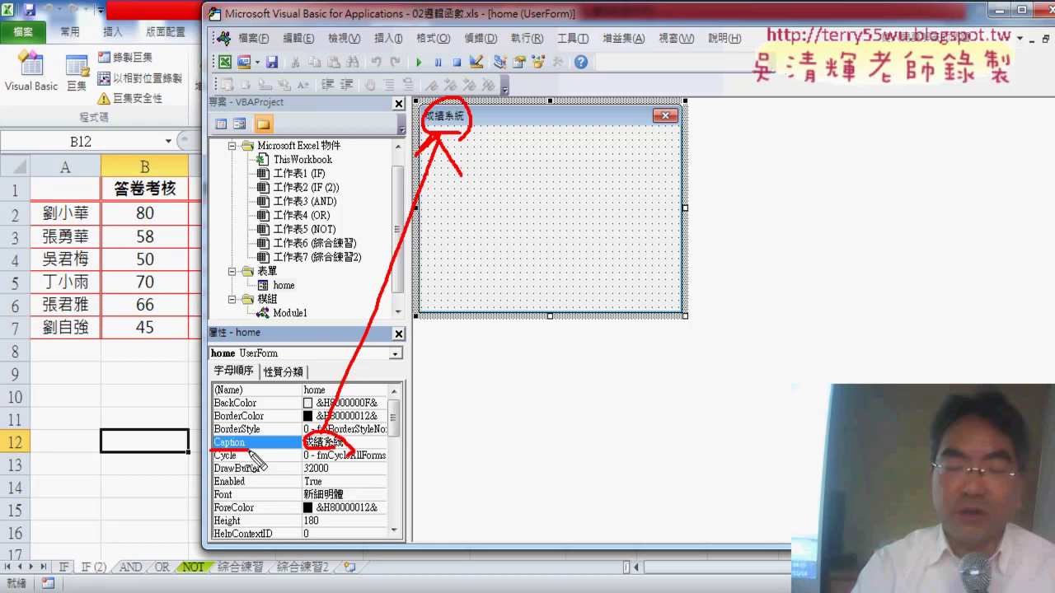
{"action": "right_click", "coordinate": [249, 453]}
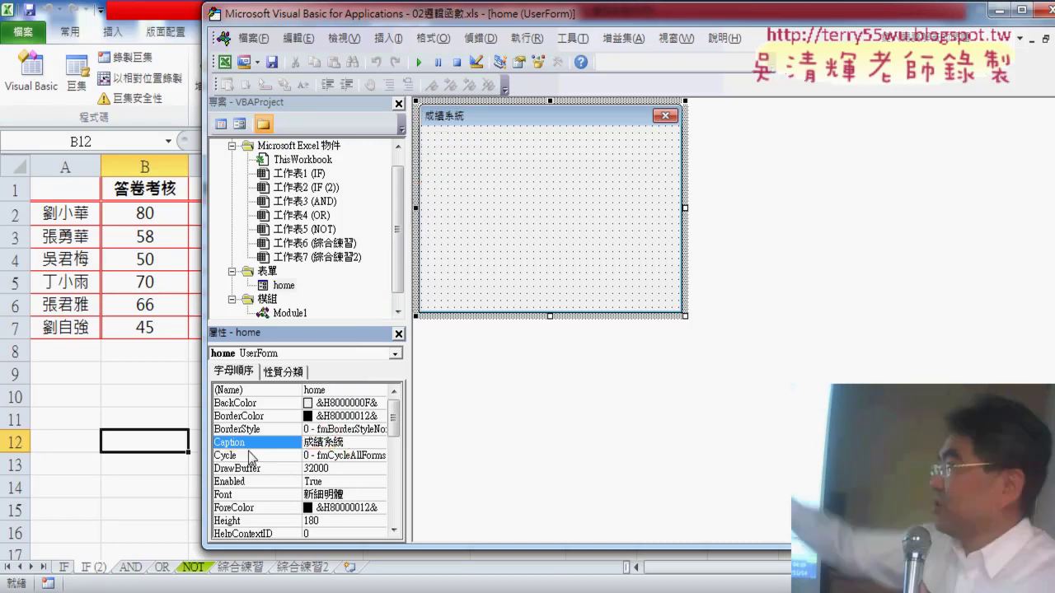
{"action": "left_click", "coordinate": [254, 407]}
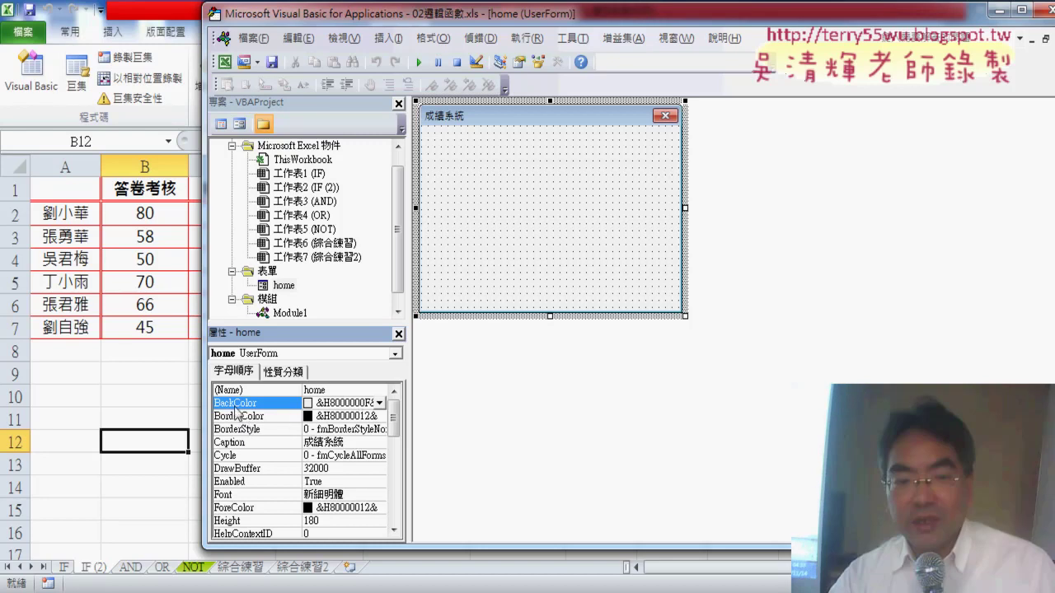
Set the 成績系統 form's BackColor to pale green &H00C0FFC0 from the 調色盤 palette.
{"action": "left_click", "coordinate": [379, 403]}
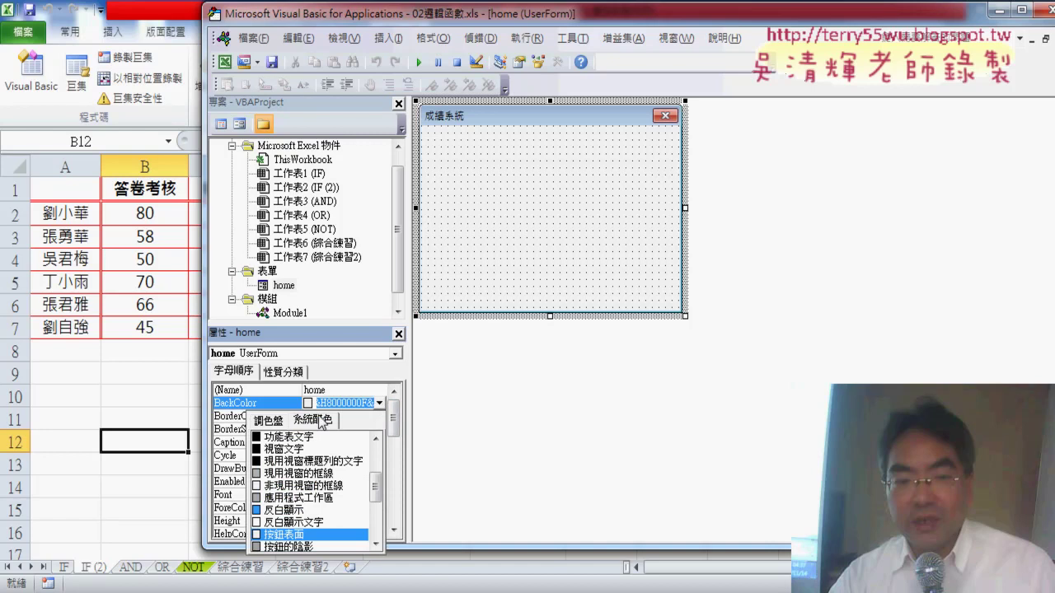
{"action": "left_click", "coordinate": [269, 422]}
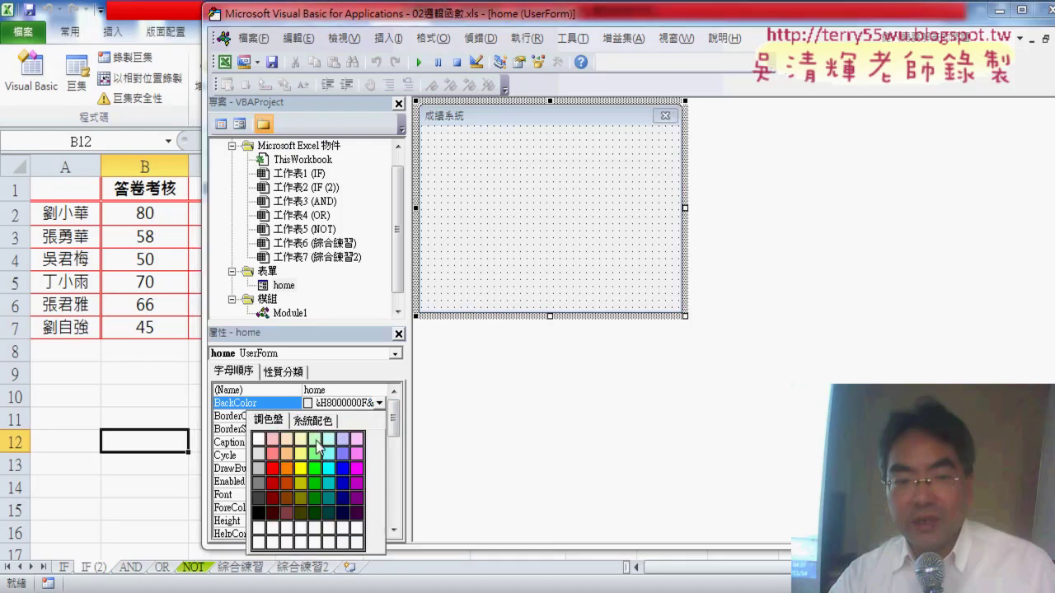
{"action": "left_click", "coordinate": [318, 454]}
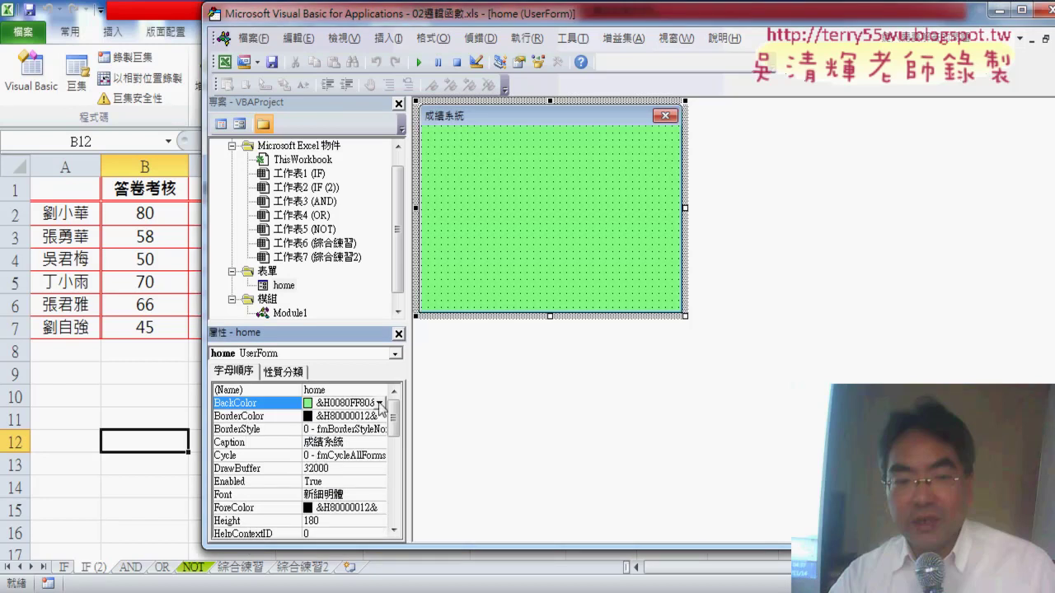
{"action": "left_click", "coordinate": [379, 403]}
{"action": "left_click", "coordinate": [314, 441]}
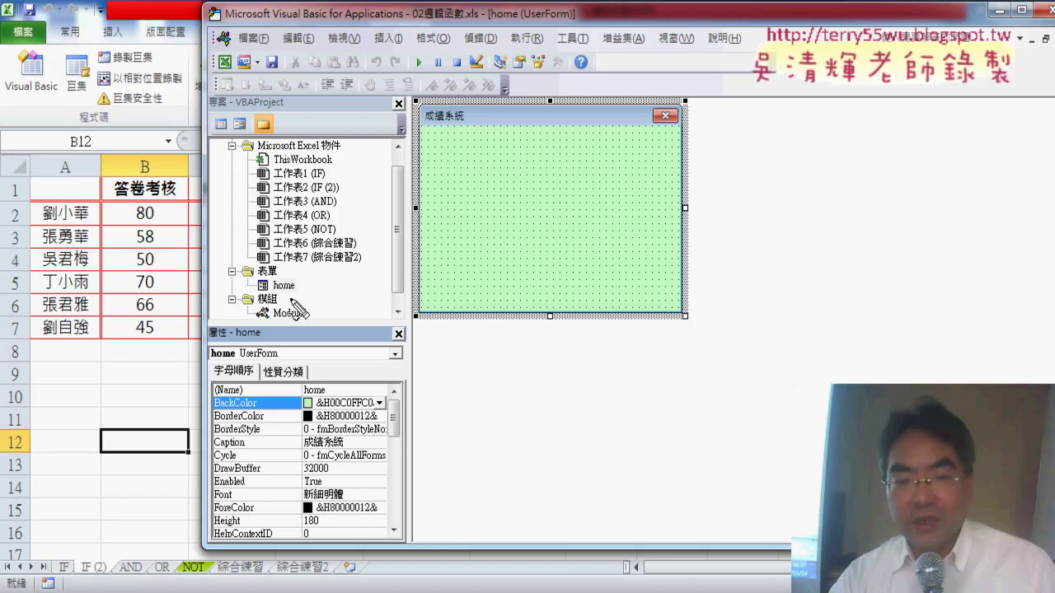
Ink-mark the home form and its Name, clear the ink, and narrow the editor to expose column C.
{"action": "mouse_move", "coordinate": [296, 298]}
{"action": "left_mouse_down"}
{"action": "mouse_move", "coordinate": [303, 263]}
{"action": "mouse_move", "coordinate": [293, 298]}
{"action": "left_mouse_up"}
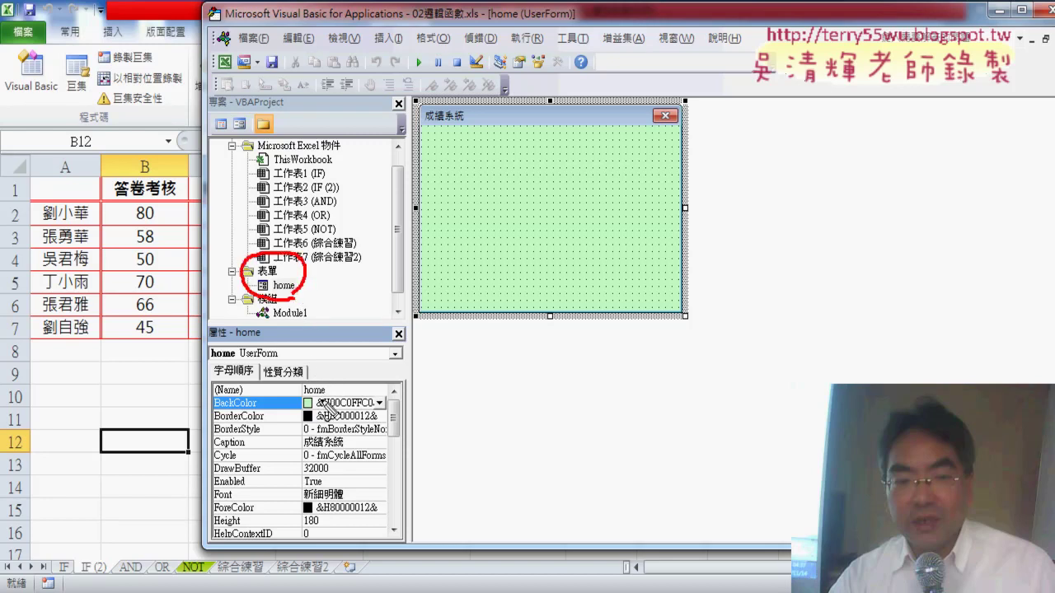
{"action": "mouse_move", "coordinate": [291, 395]}
{"action": "left_mouse_down"}
{"action": "mouse_move", "coordinate": [332, 385]}
{"action": "mouse_move", "coordinate": [311, 397]}
{"action": "mouse_move", "coordinate": [360, 426]}
{"action": "mouse_move", "coordinate": [339, 458]}
{"action": "left_mouse_up"}
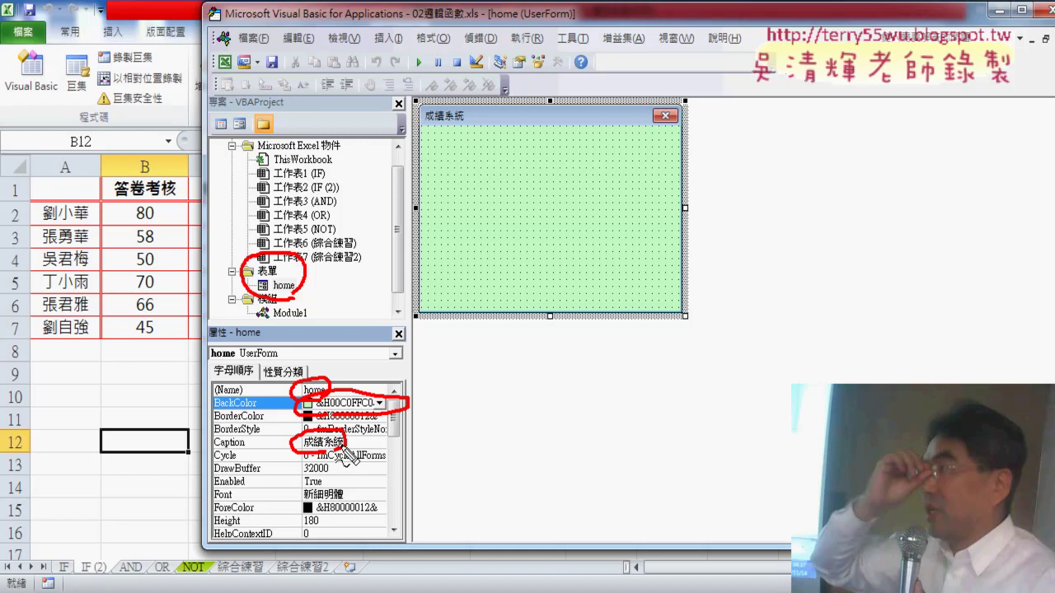
{"action": "key", "text": "Escape"}
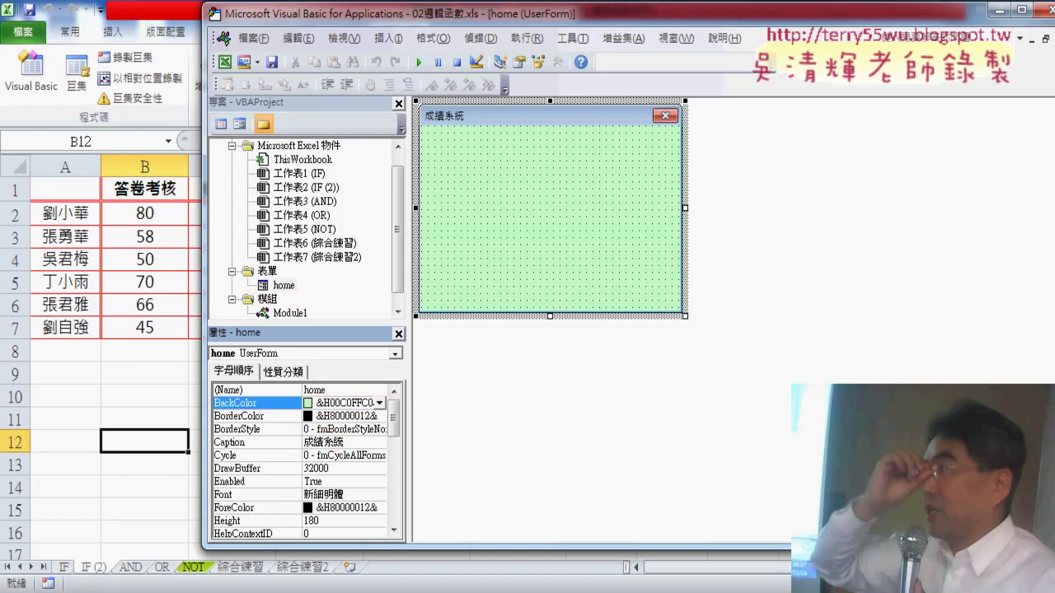
{"action": "left_click_drag", "start_coordinate": [205, 323], "coordinate": [508, 328]}
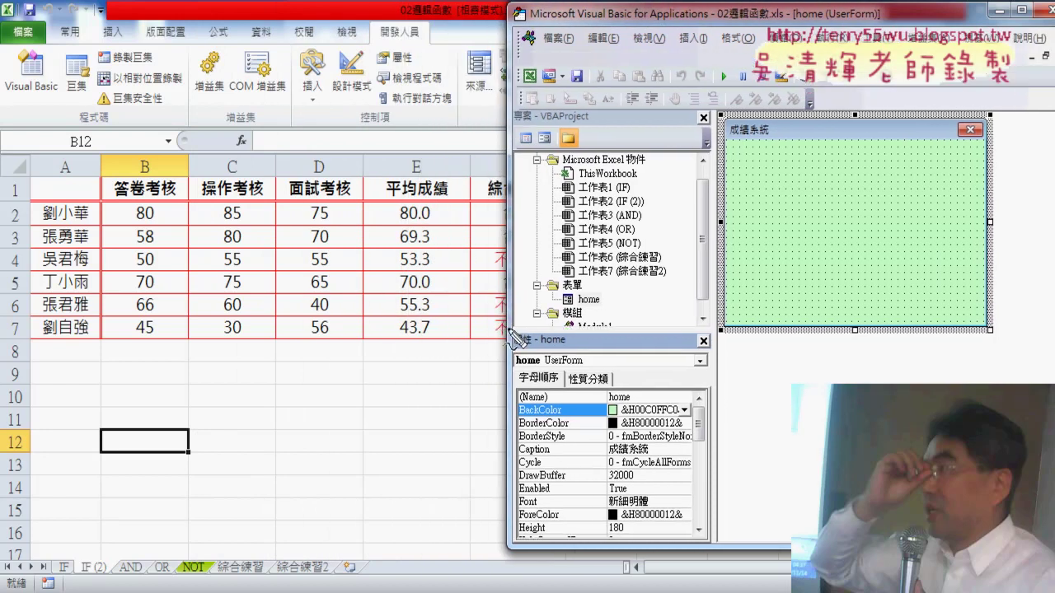
{"action": "mouse_move", "coordinate": [35, 318]}
{"action": "left_mouse_down"}
{"action": "mouse_move", "coordinate": [35, 338]}
{"action": "mouse_move", "coordinate": [352, 343]}
{"action": "left_mouse_up"}
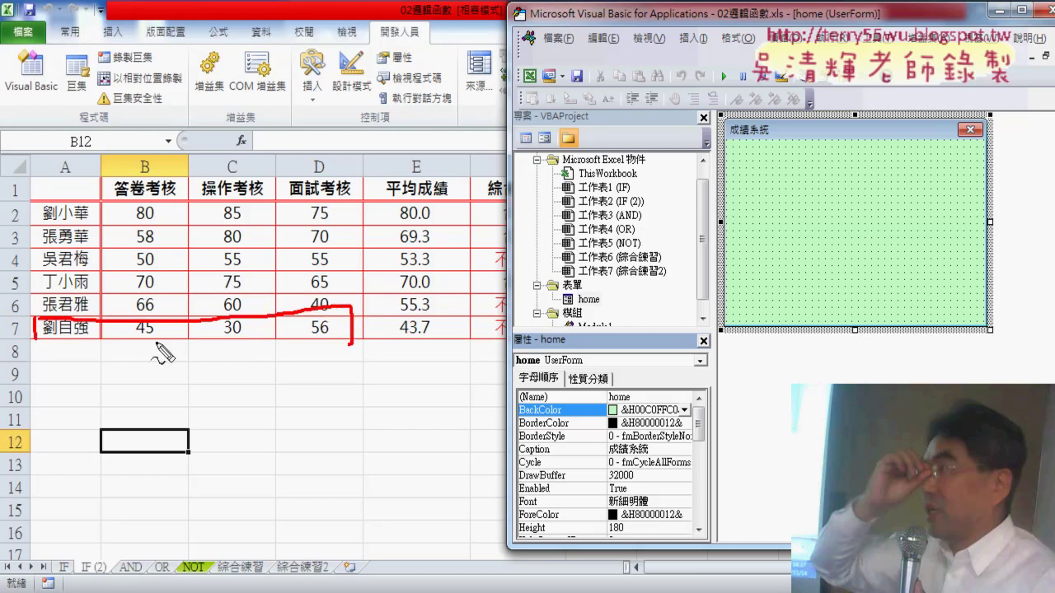
{"action": "left_click_drag", "start_coordinate": [59, 340], "coordinate": [297, 343]}
{"action": "mouse_move", "coordinate": [110, 207]}
{"action": "left_mouse_down"}
{"action": "mouse_move", "coordinate": [332, 163]}
{"action": "mouse_move", "coordinate": [122, 208]}
{"action": "left_mouse_up"}
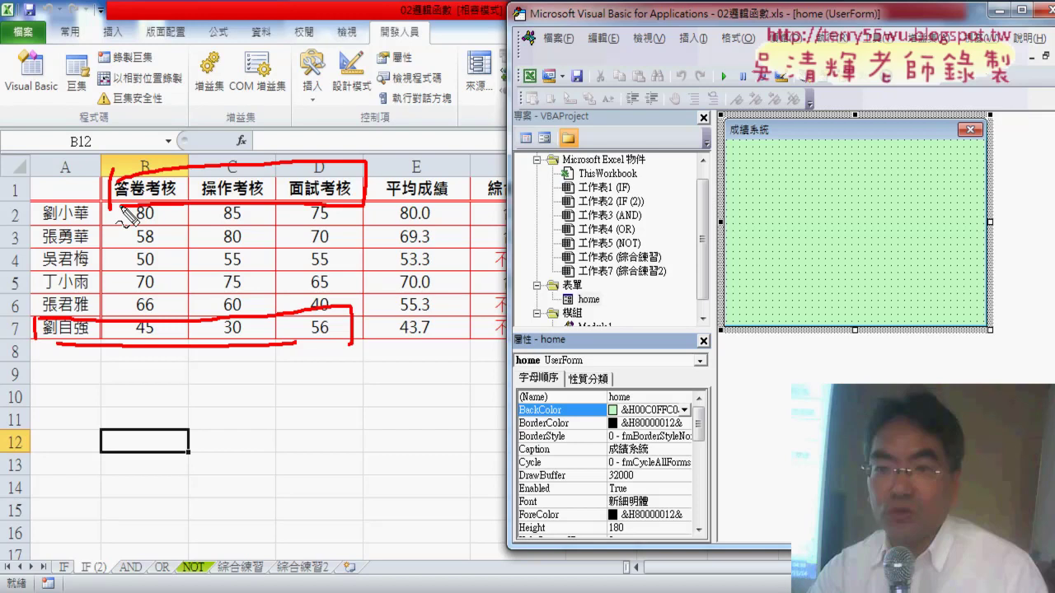
{"action": "key", "text": "Escape"}
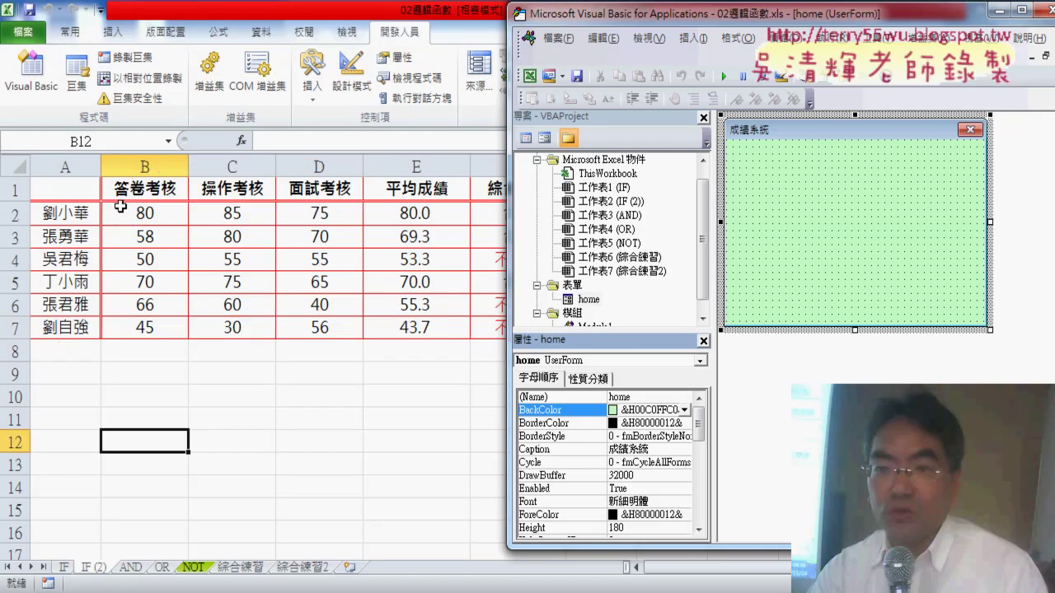
Move the editor back over the sheet, widen it, and circle the form's controls Toolbox.
{"action": "left_click_drag", "start_coordinate": [602, 13], "coordinate": [253, 12]}
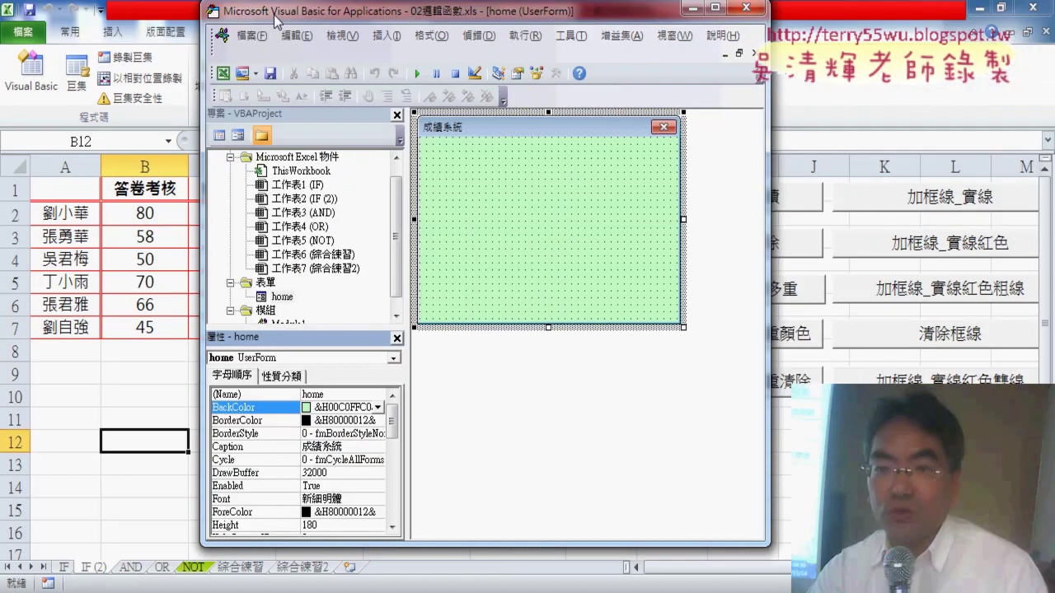
{"action": "left_click_drag", "start_coordinate": [728, 203], "coordinate": [936, 204]}
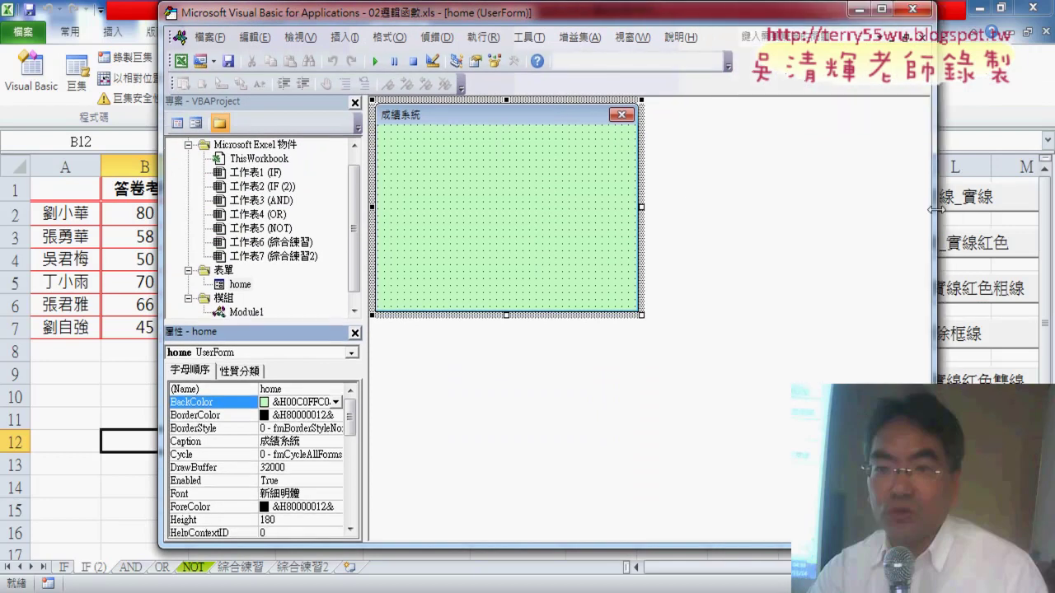
{"action": "left_click", "coordinate": [479, 165]}
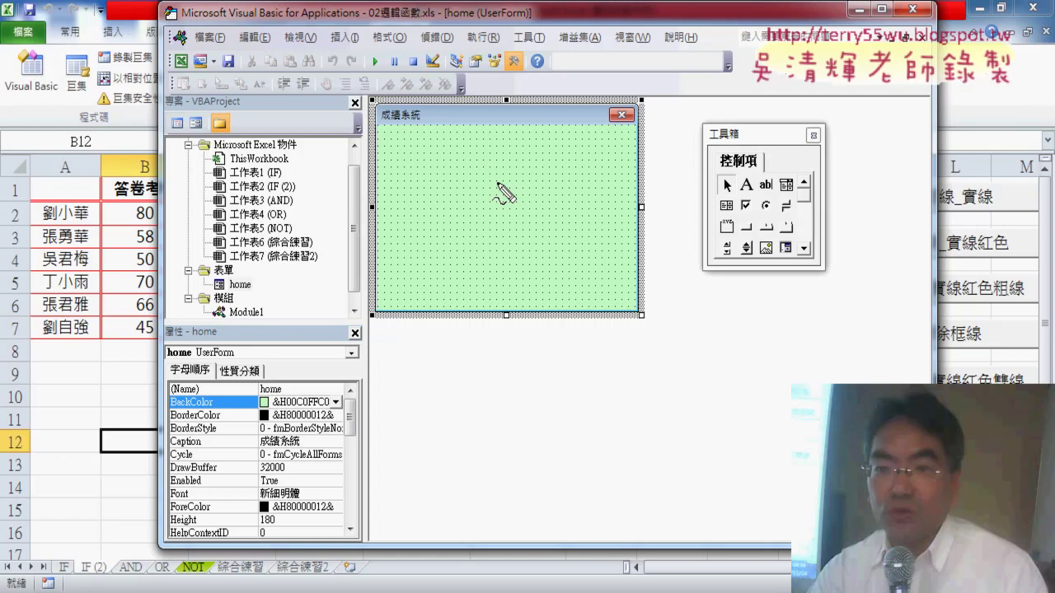
{"action": "mouse_move", "coordinate": [778, 297]}
{"action": "left_mouse_down"}
{"action": "mouse_move", "coordinate": [716, 277]}
{"action": "mouse_move", "coordinate": [771, 291]}
{"action": "left_mouse_up"}
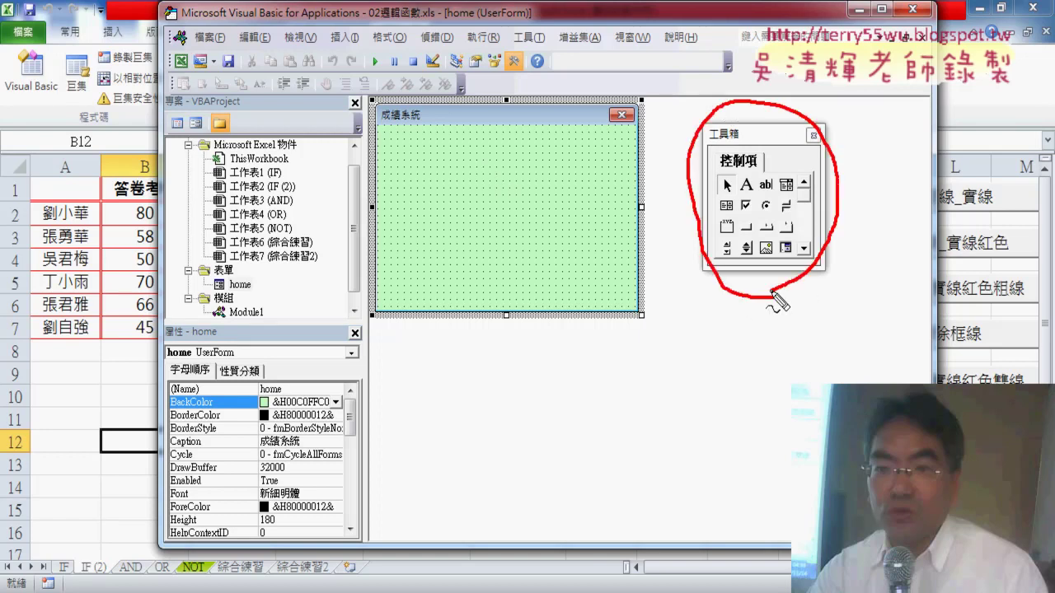
{"action": "key", "text": "Escape"}
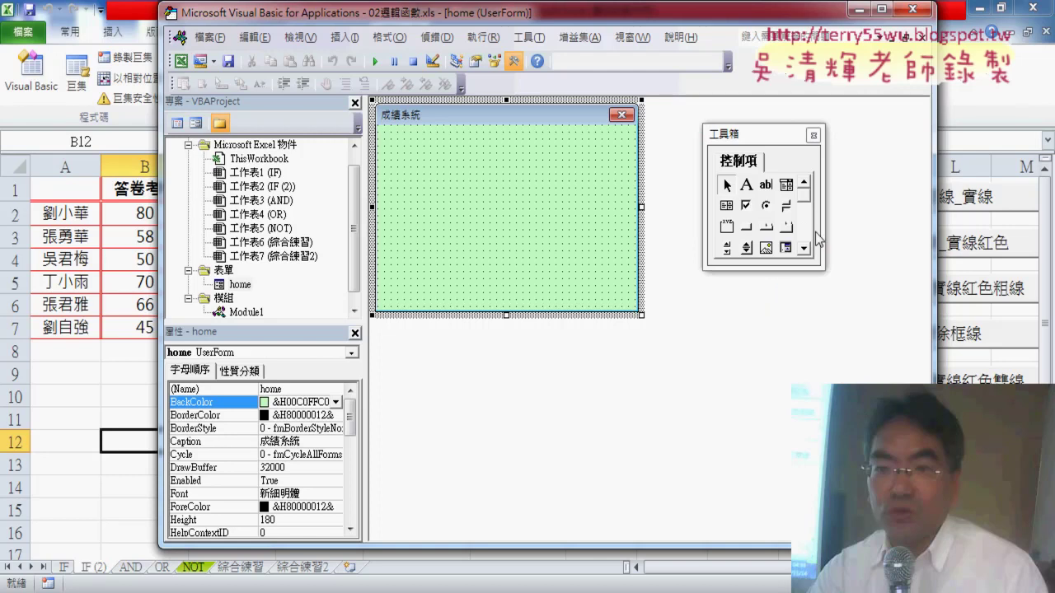
Close the Toolbox, reopen it via View > 工具箱, and place it beside the form.
{"action": "left_click", "coordinate": [812, 136]}
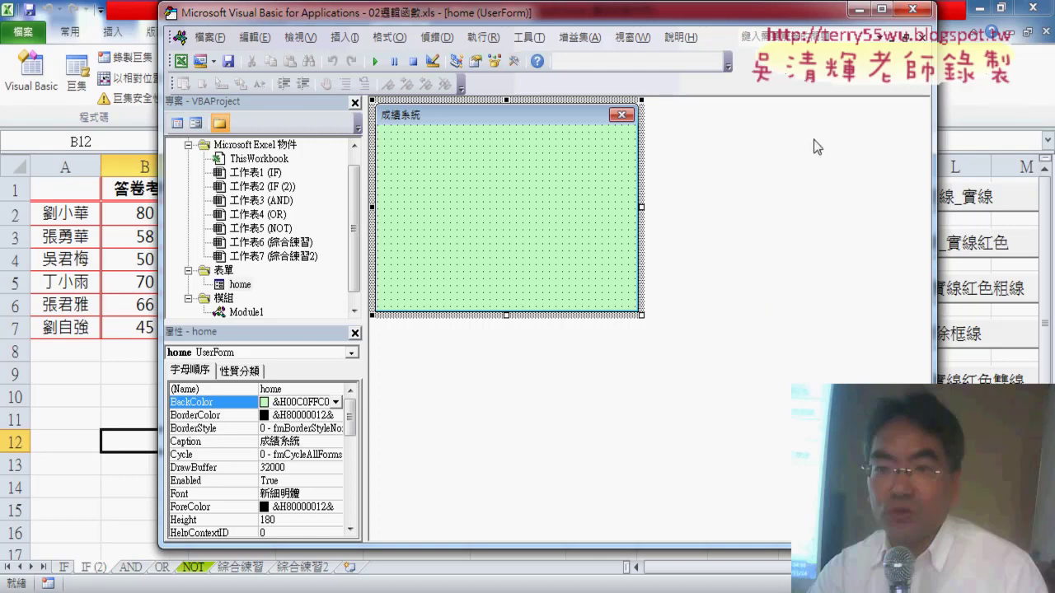
{"action": "left_click", "coordinate": [302, 38]}
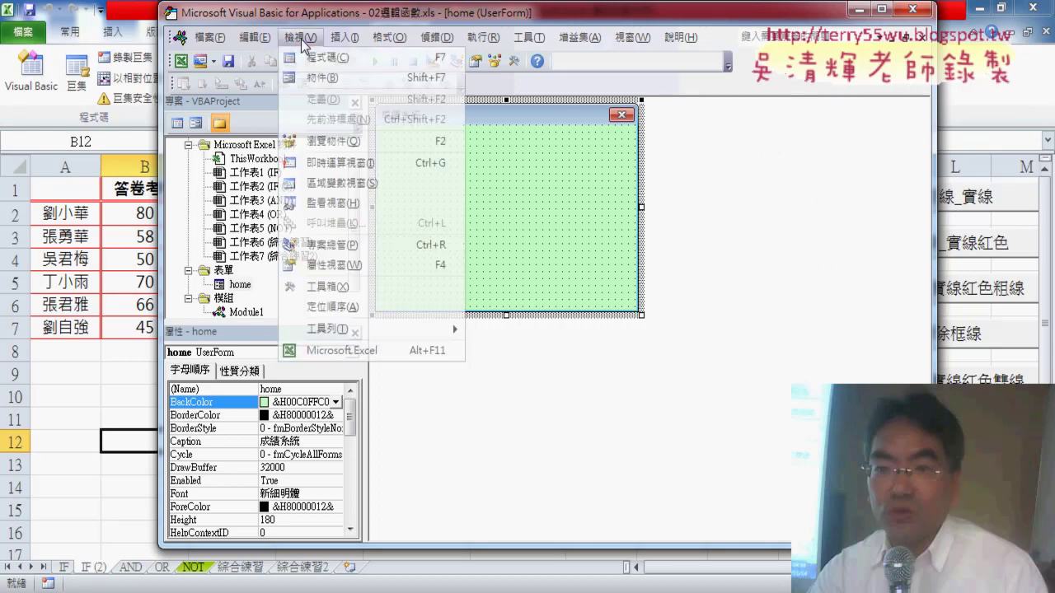
{"action": "left_click", "coordinate": [338, 287]}
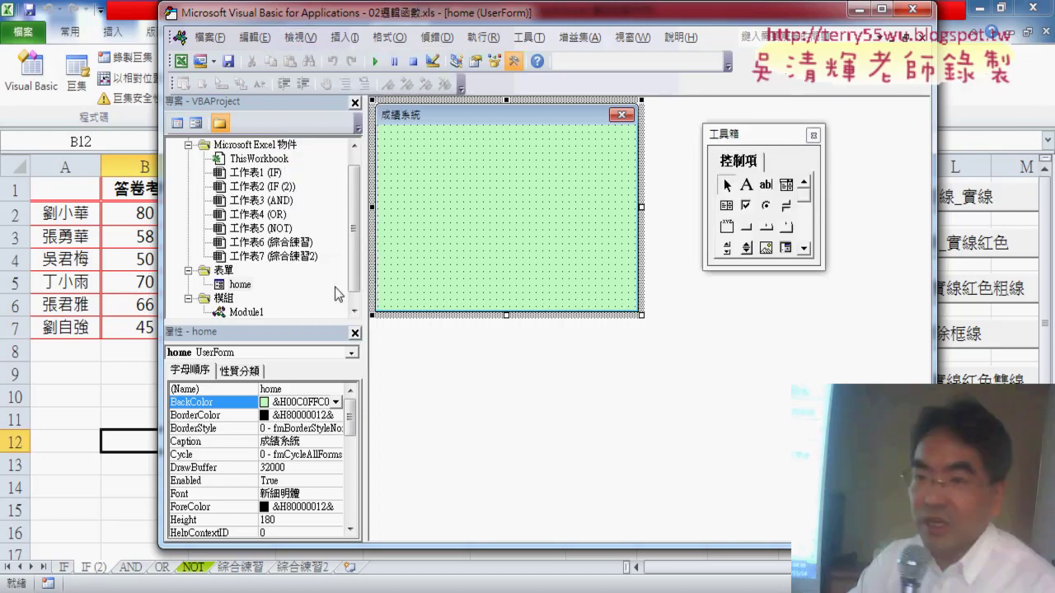
{"action": "left_click_drag", "start_coordinate": [734, 138], "coordinate": [750, 107]}
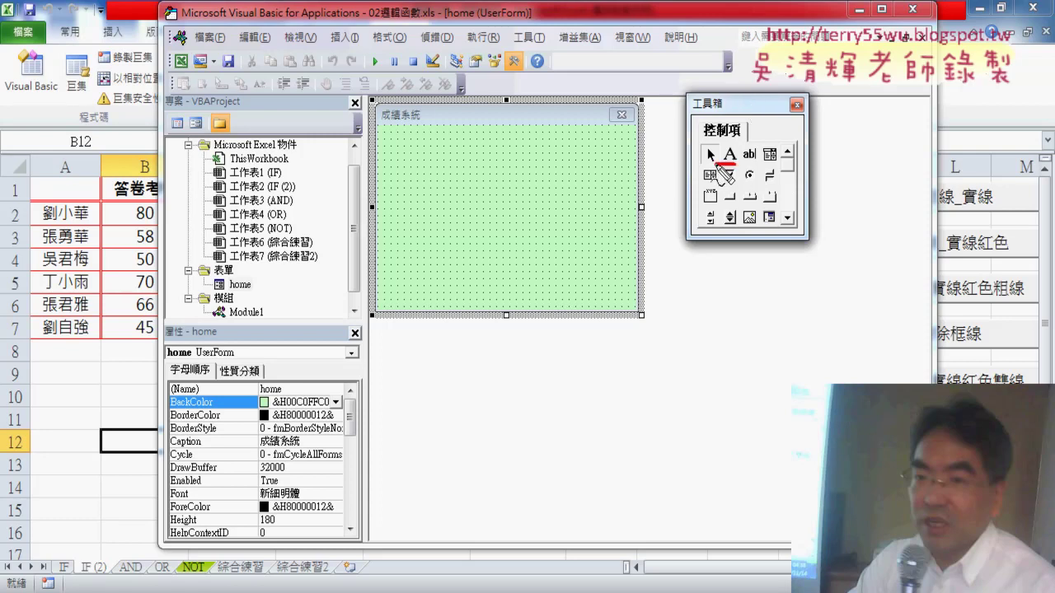
{"action": "mouse_move", "coordinate": [732, 143]}
{"action": "left_mouse_down"}
{"action": "mouse_move", "coordinate": [731, 154]}
{"action": "mouse_move", "coordinate": [738, 147]}
{"action": "left_mouse_up"}
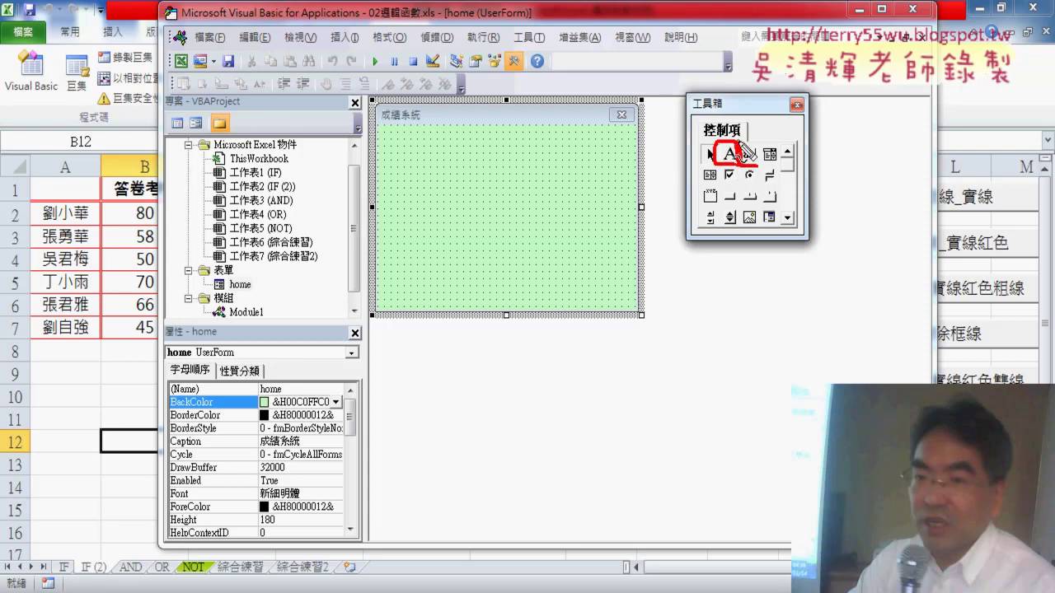
{"action": "left_click_drag", "start_coordinate": [741, 145], "coordinate": [759, 165]}
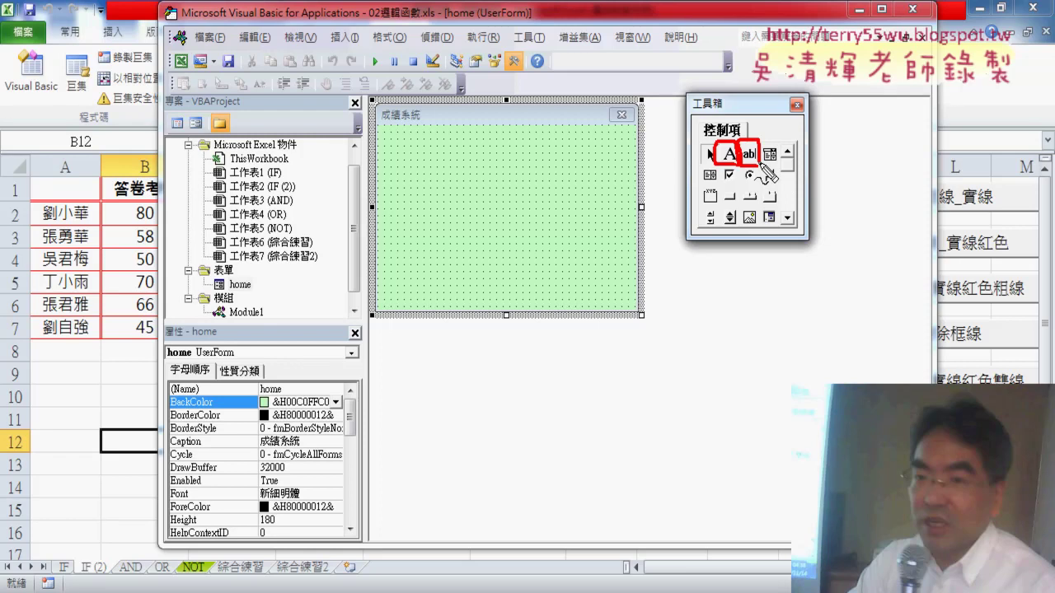
{"action": "mouse_move", "coordinate": [736, 206]}
{"action": "left_mouse_down"}
{"action": "mouse_move", "coordinate": [715, 193]}
{"action": "mouse_move", "coordinate": [740, 205]}
{"action": "left_mouse_up"}
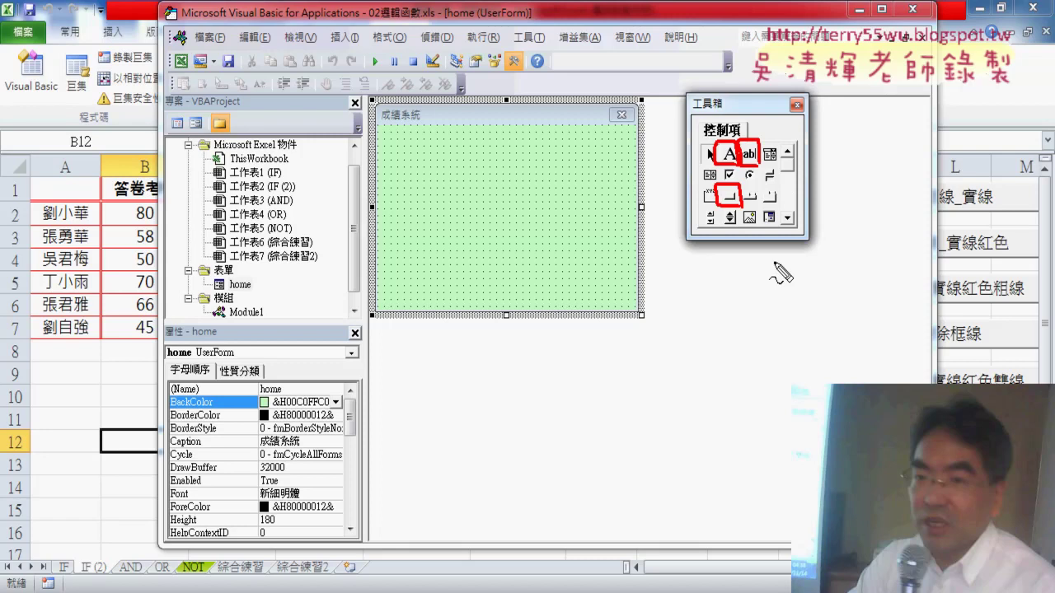
{"action": "key", "text": "Escape"}
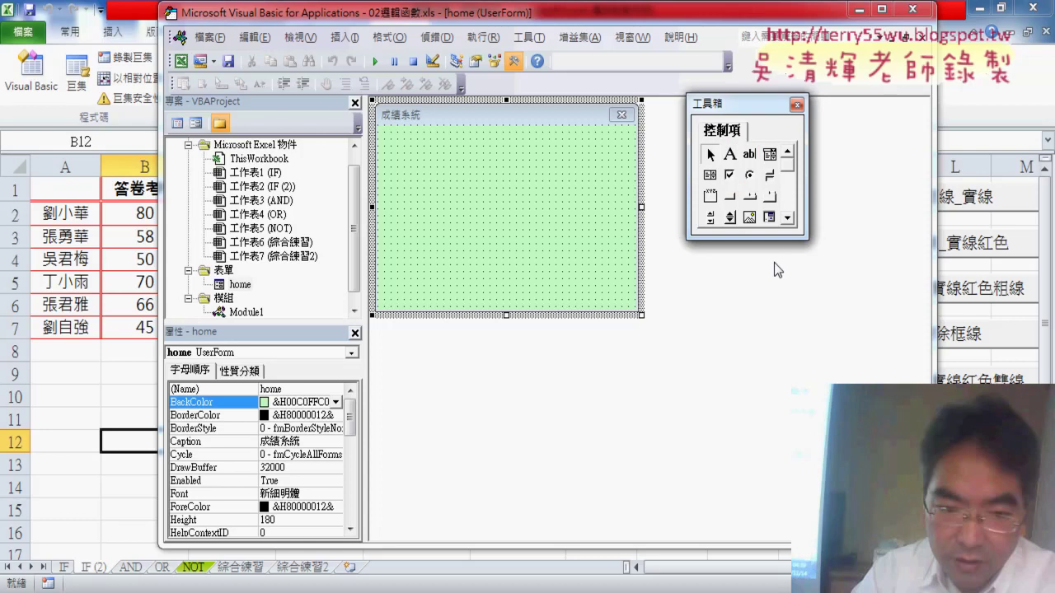
Draw a Label1 label near the form's top-left corner and select its Caption property.
{"action": "left_click", "coordinate": [729, 154]}
{"action": "left_click_drag", "start_coordinate": [389, 136], "coordinate": [484, 190]}
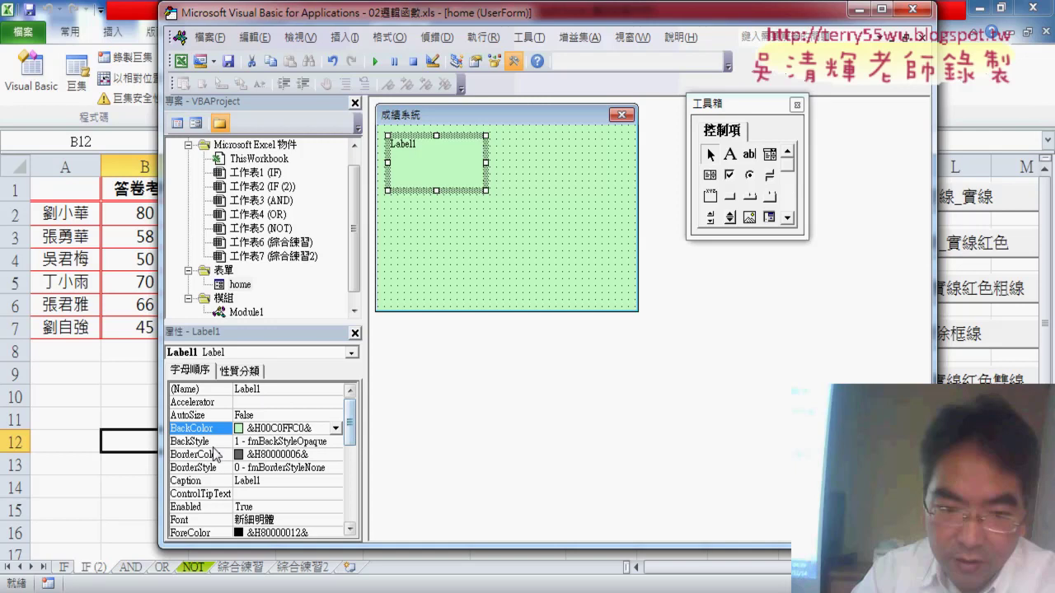
{"action": "left_click", "coordinate": [200, 485]}
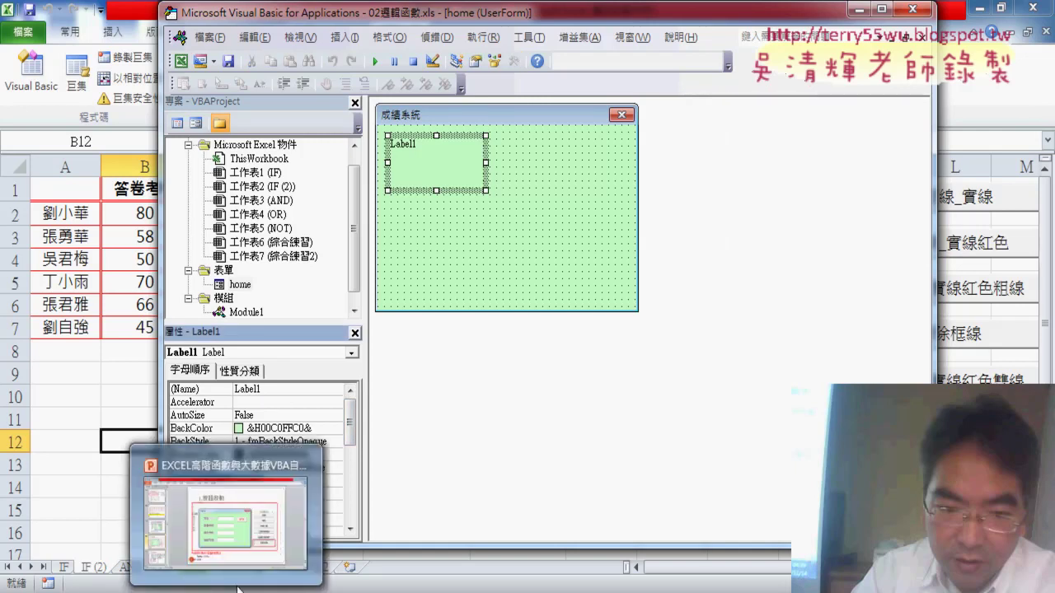
{"action": "left_click", "coordinate": [223, 519]}
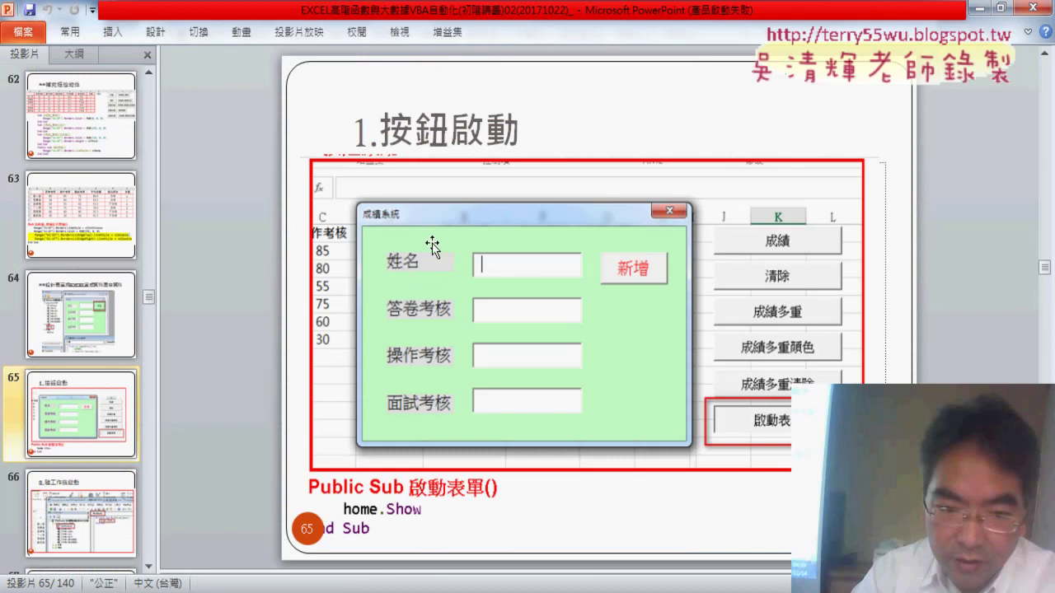
{"action": "left_click", "coordinate": [980, 7]}
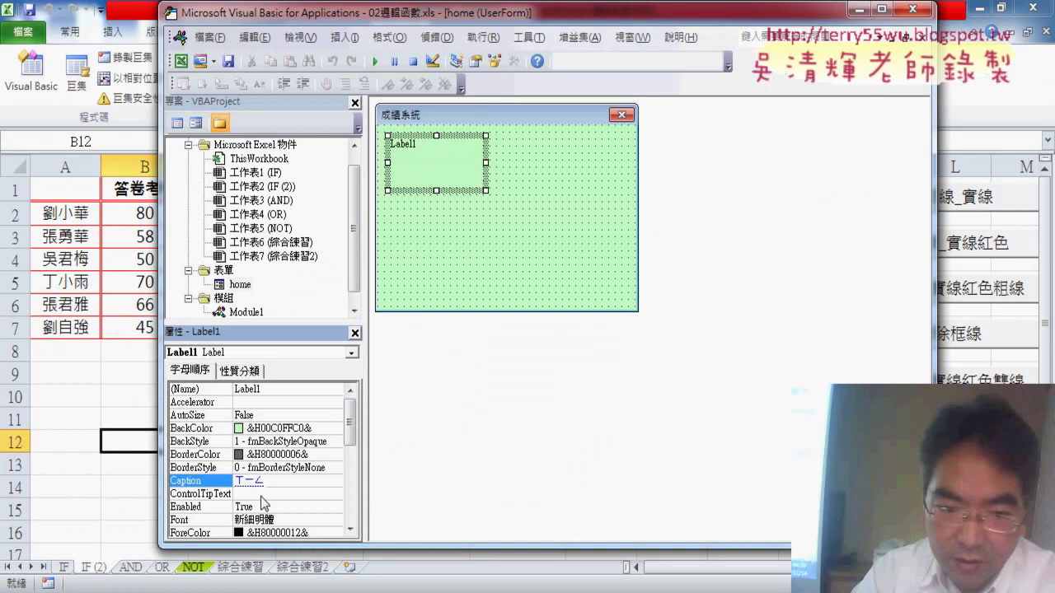
Set Label1's Caption to 姓名 through the IME candidates and select its Font property.
{"action": "type", "text": "性"}
{"action": "key", "text": "Down"}
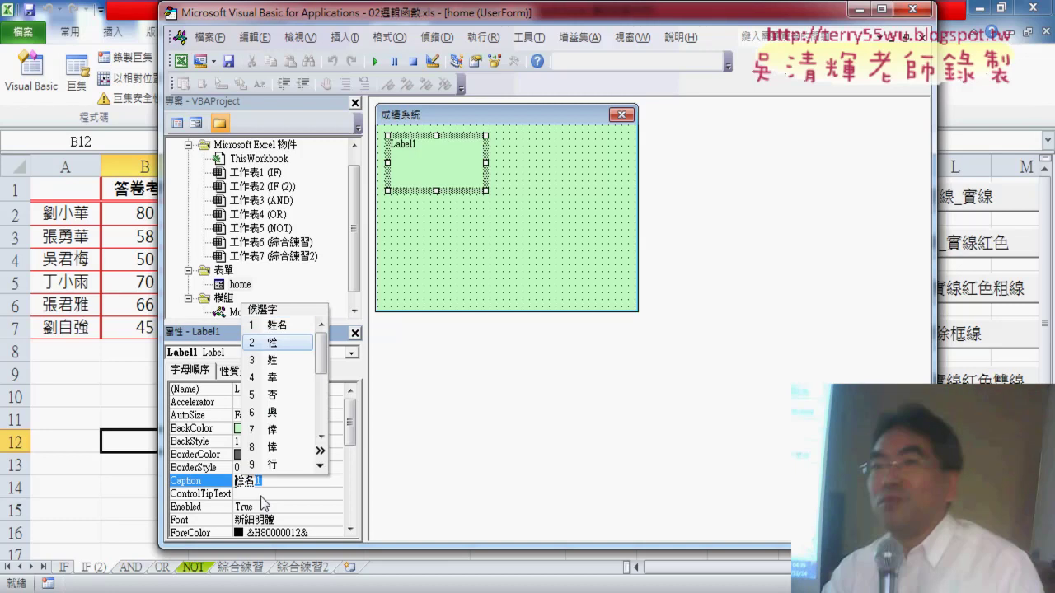
{"action": "key", "text": "Up"}
{"action": "key", "text": "Return"}
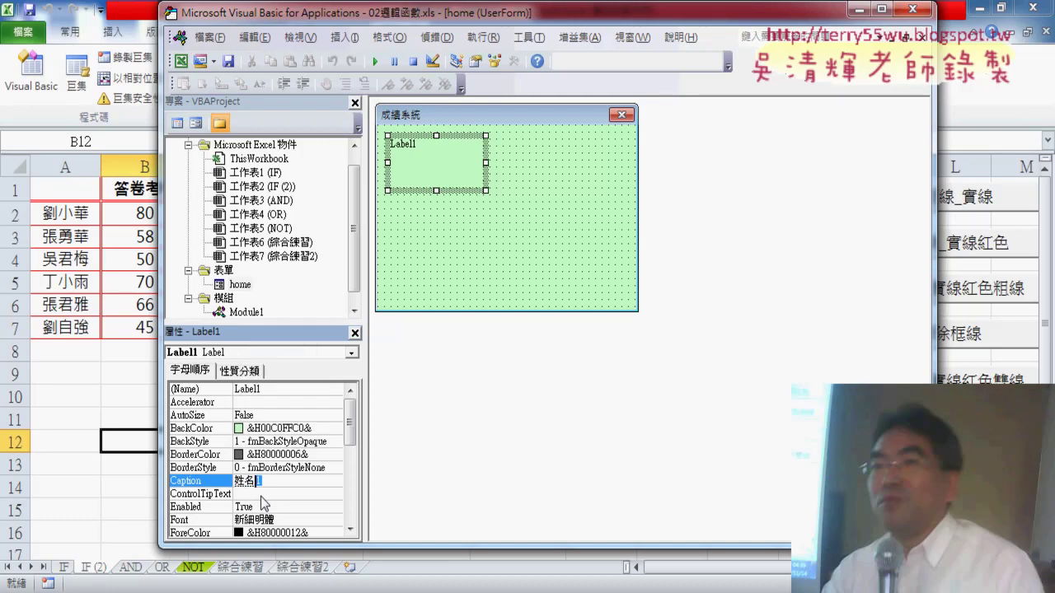
{"action": "key", "text": "Return"}
{"action": "left_click_drag", "start_coordinate": [353, 425], "coordinate": [355, 435]}
{"action": "left_click", "coordinate": [182, 470]}
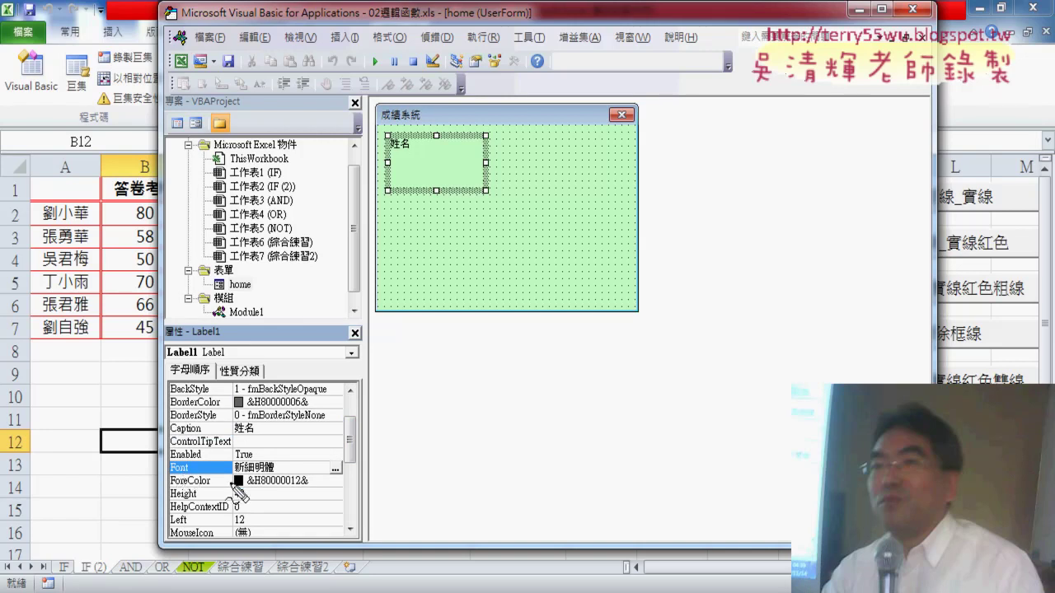
Circle the Font property and its ... button in red ink, then clear the ink.
{"action": "left_click_drag", "start_coordinate": [176, 452], "coordinate": [208, 493]}
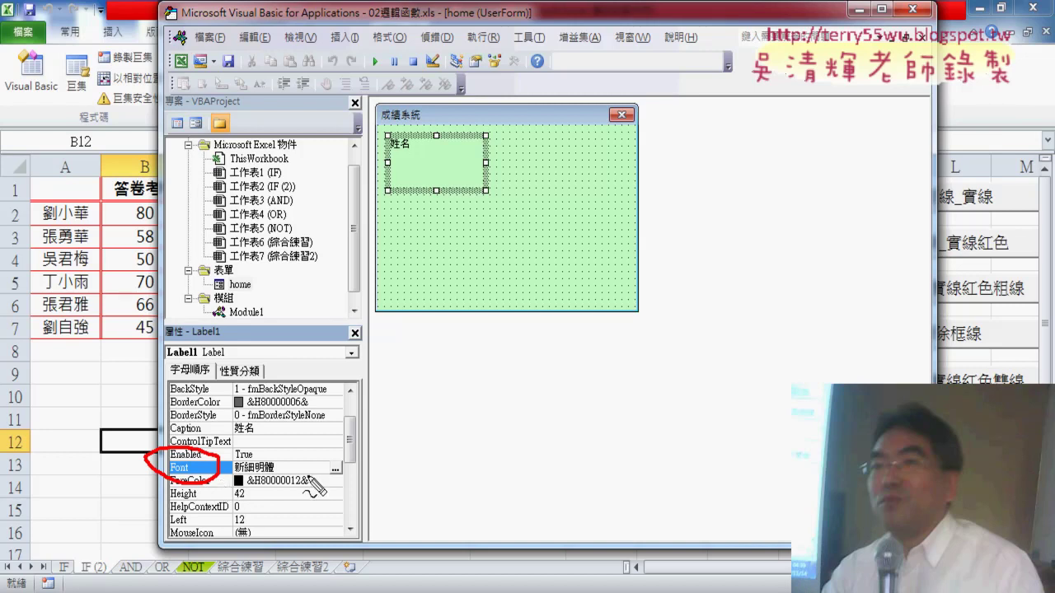
{"action": "left_click_drag", "start_coordinate": [344, 486], "coordinate": [350, 468]}
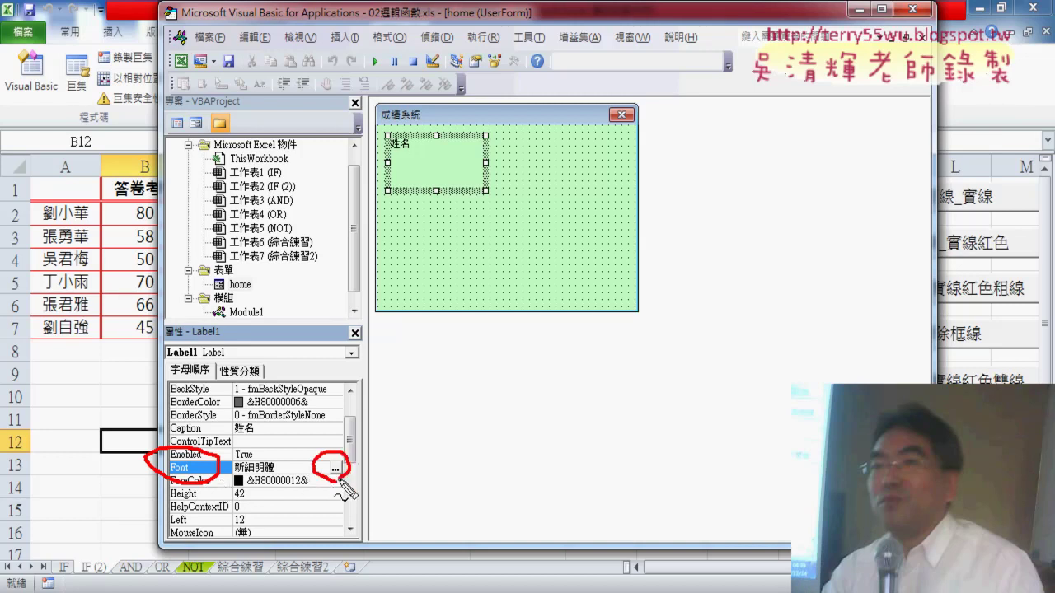
{"action": "left_click_drag", "start_coordinate": [428, 412], "coordinate": [342, 456]}
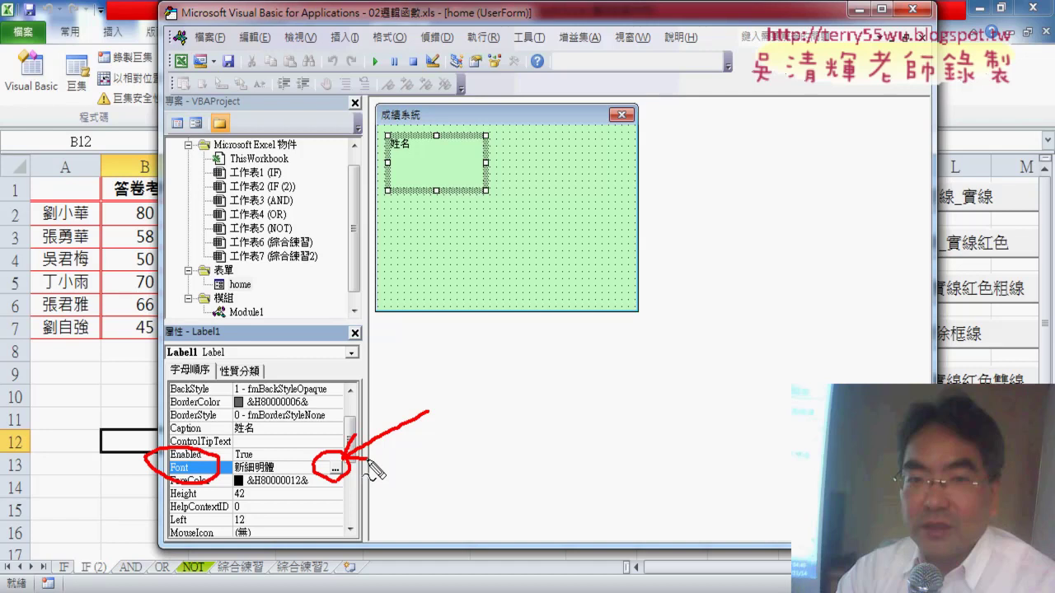
{"action": "key", "text": "Escape"}
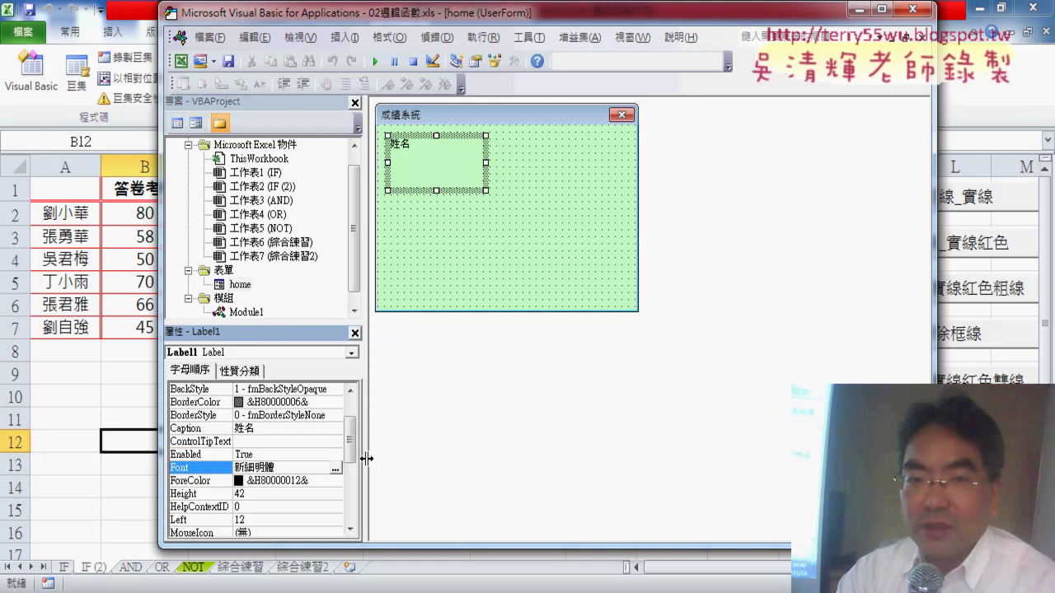
Set the 姓名 label's font size to 16 and shrink the label box to fit.
{"action": "left_click", "coordinate": [335, 468]}
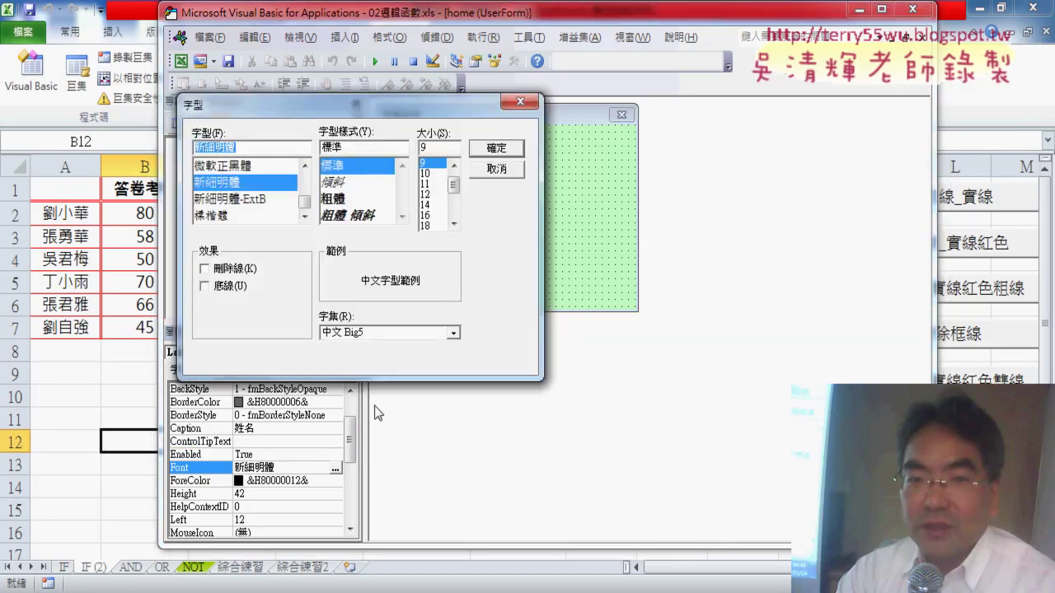
{"action": "left_click", "coordinate": [433, 215]}
{"action": "left_click", "coordinate": [496, 148]}
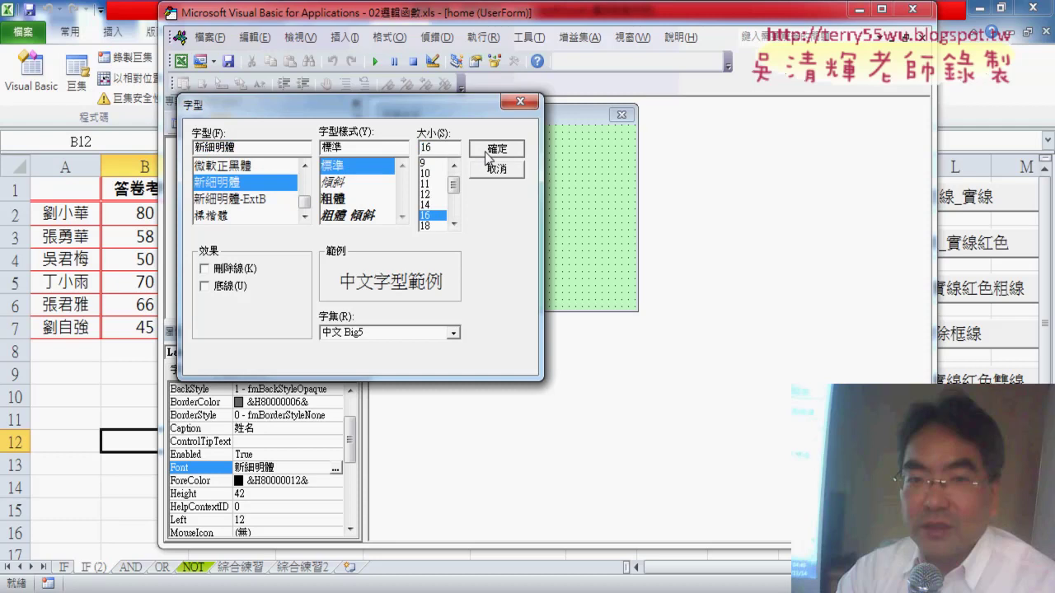
{"action": "mouse_move", "coordinate": [434, 190]}
{"action": "left_mouse_down"}
{"action": "mouse_move", "coordinate": [433, 162]}
{"action": "mouse_move", "coordinate": [465, 149]}
{"action": "left_mouse_up"}
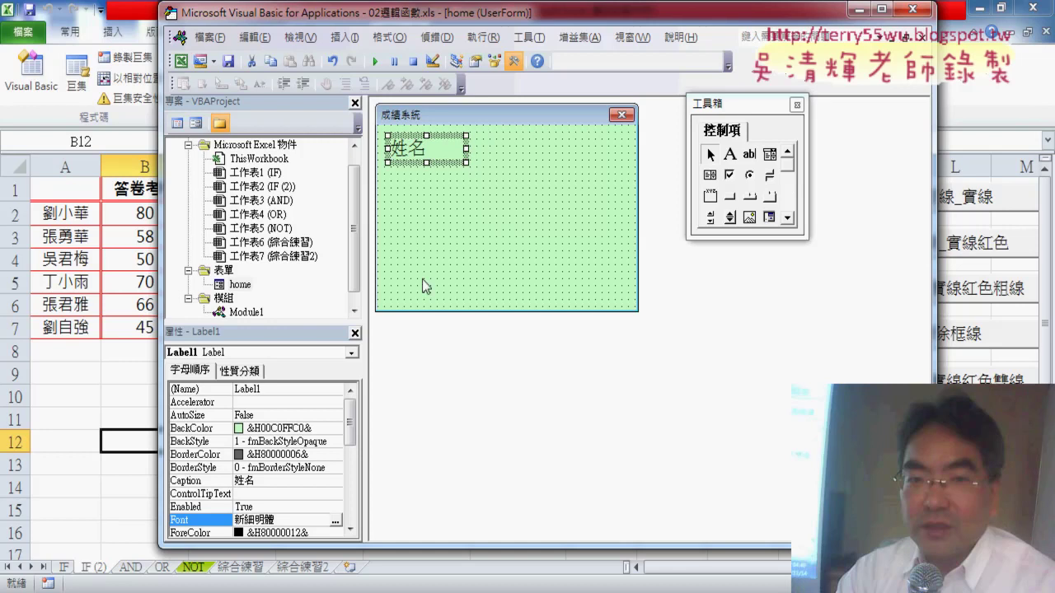
Give the 姓名 label a light grey &H00E0E0E0 BackColor from the palette.
{"action": "left_click", "coordinate": [195, 429]}
{"action": "left_click", "coordinate": [336, 428]}
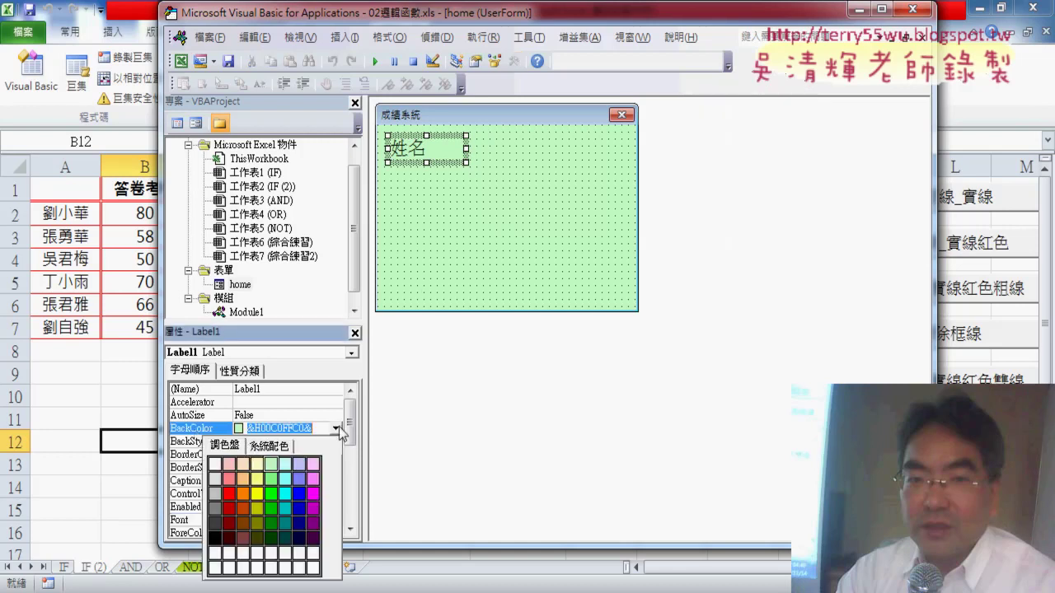
{"action": "left_click", "coordinate": [217, 493]}
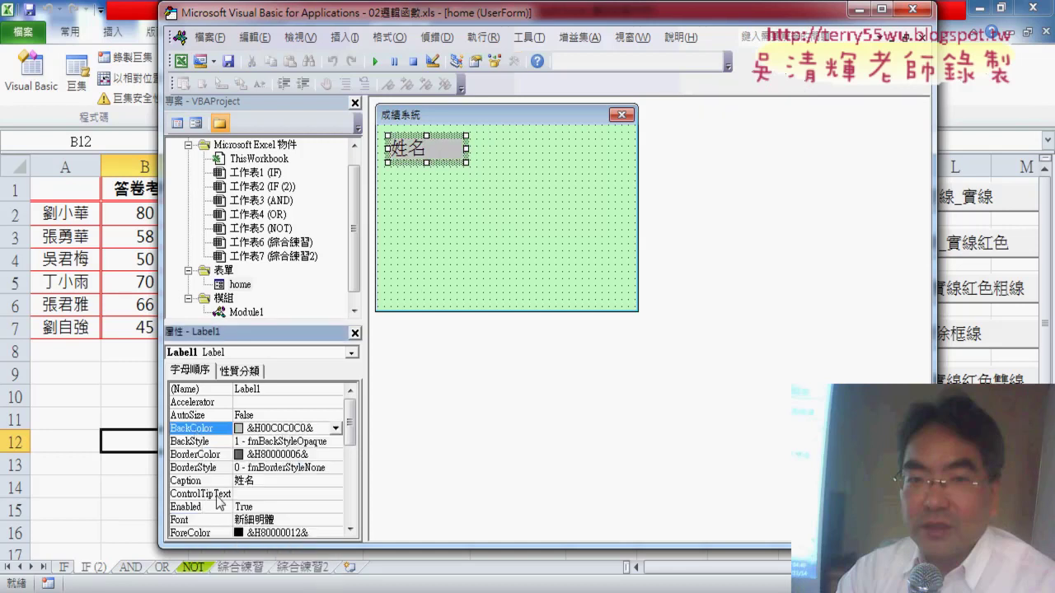
{"action": "left_click", "coordinate": [335, 428]}
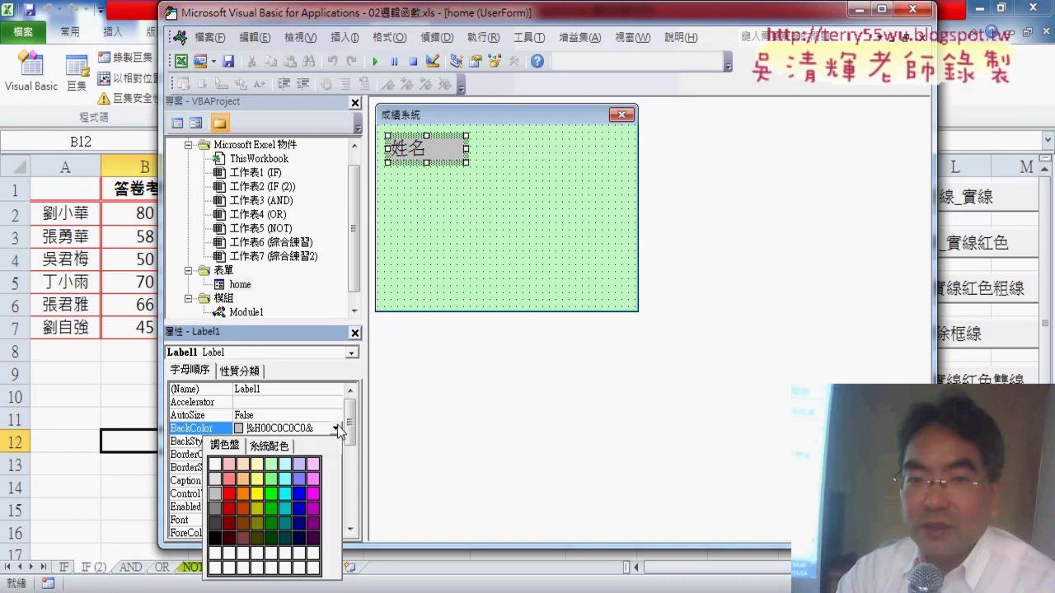
{"action": "left_click", "coordinate": [214, 478]}
Nudge the 姓名 label right and widen the 成績系統 form slightly.
{"action": "left_click", "coordinate": [459, 155]}
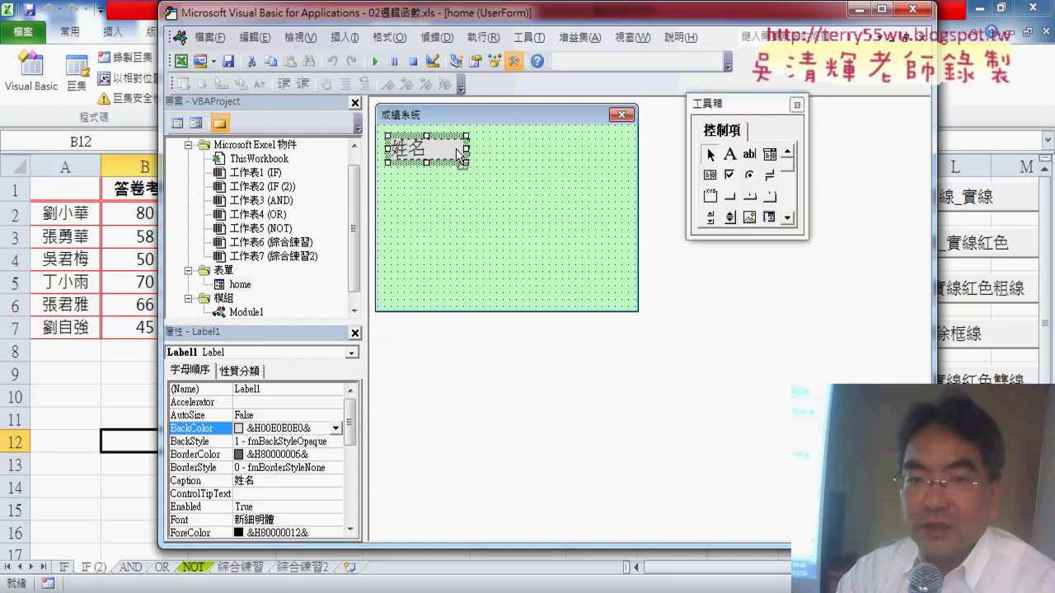
{"action": "left_click_drag", "start_coordinate": [459, 155], "coordinate": [465, 155]}
{"action": "left_click", "coordinate": [589, 202]}
{"action": "left_click_drag", "start_coordinate": [638, 207], "coordinate": [667, 205]}
{"action": "left_click", "coordinate": [447, 157]}
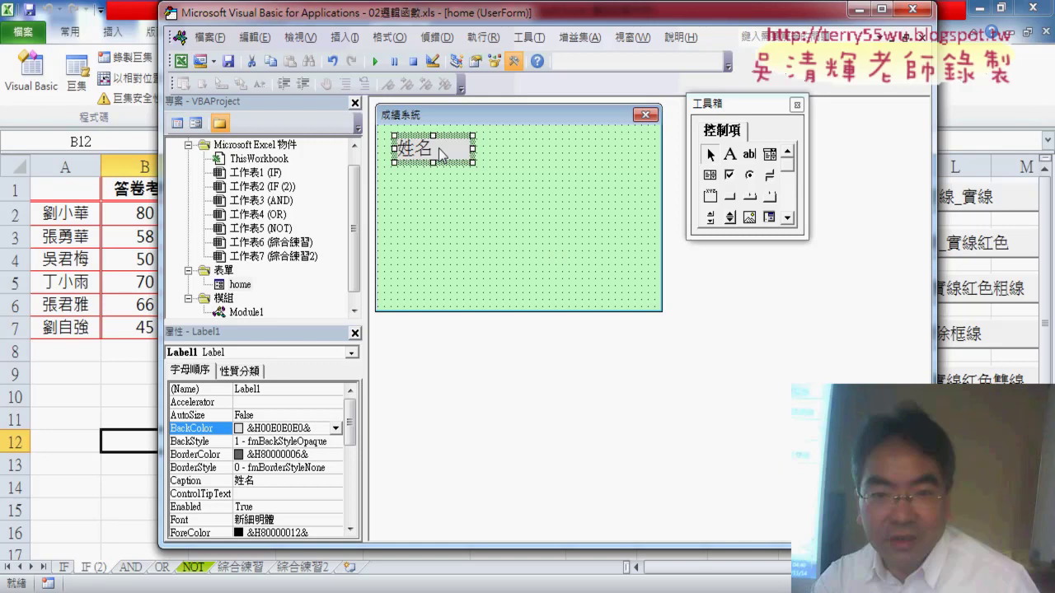
Ctrl-drag the 姓名 label into three copies, reposition them, and box-select all four.
{"action": "left_click_drag", "start_coordinate": [439, 152], "coordinate": [449, 280], "text": "ctrl"}
{"action": "left_click", "coordinate": [543, 263]}
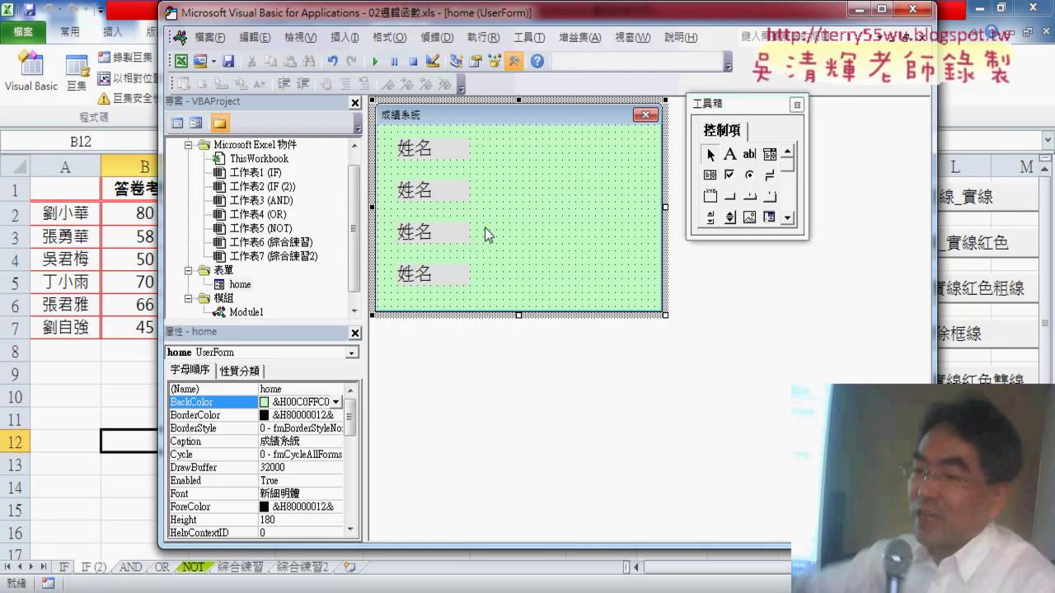
{"action": "mouse_move", "coordinate": [449, 197]}
{"action": "left_mouse_down"}
{"action": "mouse_move", "coordinate": [463, 202]}
{"action": "mouse_move", "coordinate": [446, 242]}
{"action": "left_mouse_up"}
{"action": "left_click_drag", "start_coordinate": [452, 281], "coordinate": [457, 283]}
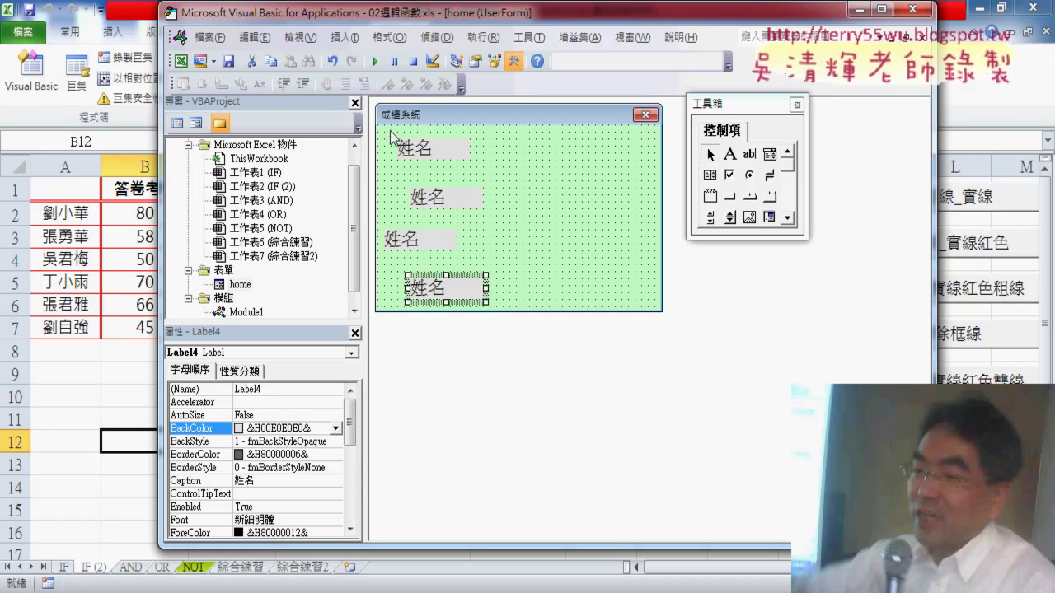
{"action": "left_click_drag", "start_coordinate": [390, 130], "coordinate": [458, 303]}
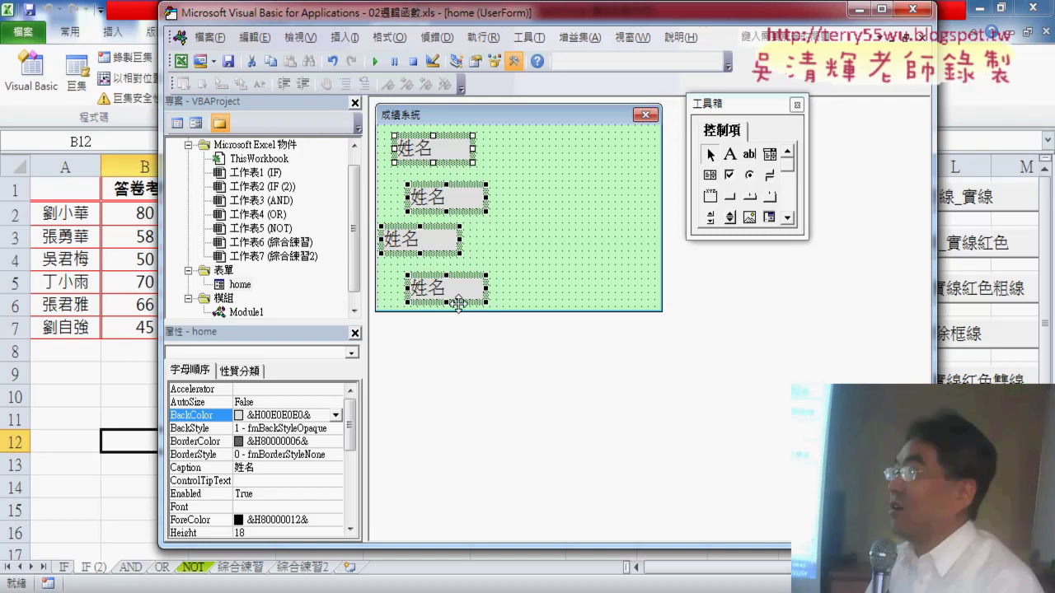
Left-align the four 姓名 labels, then bring up the Format > Vertical Spacing submenu.
{"action": "left_click", "coordinate": [388, 44]}
{"action": "mouse_move", "coordinate": [452, 59]}
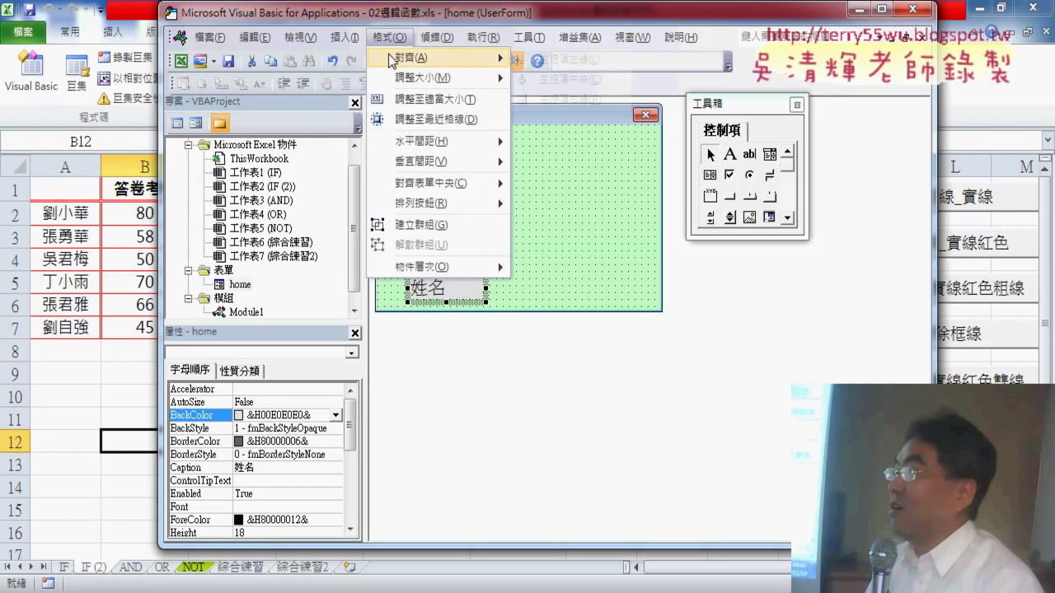
{"action": "left_click", "coordinate": [580, 64]}
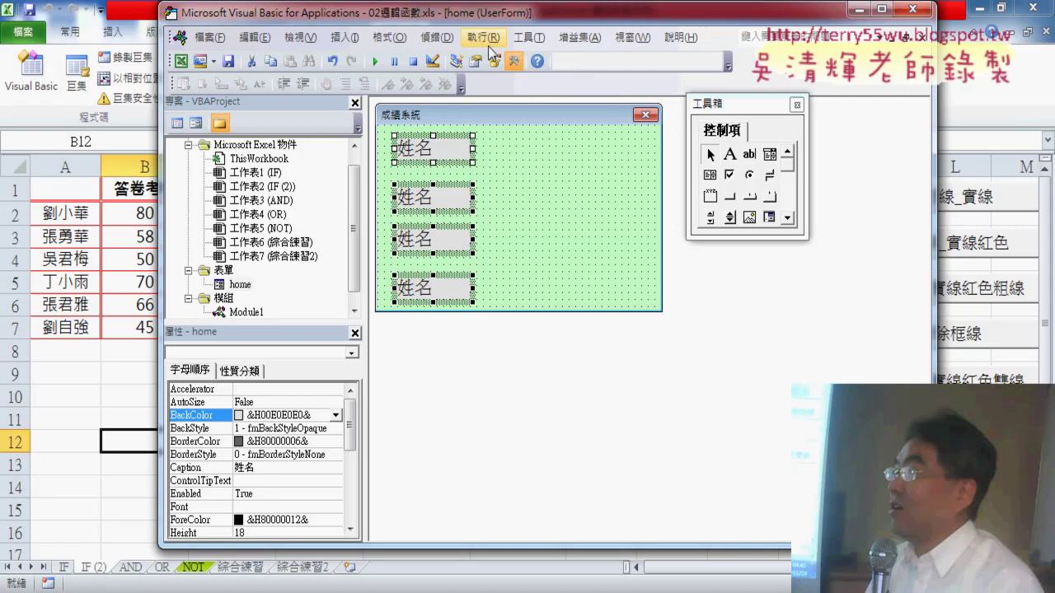
{"action": "left_click", "coordinate": [382, 39]}
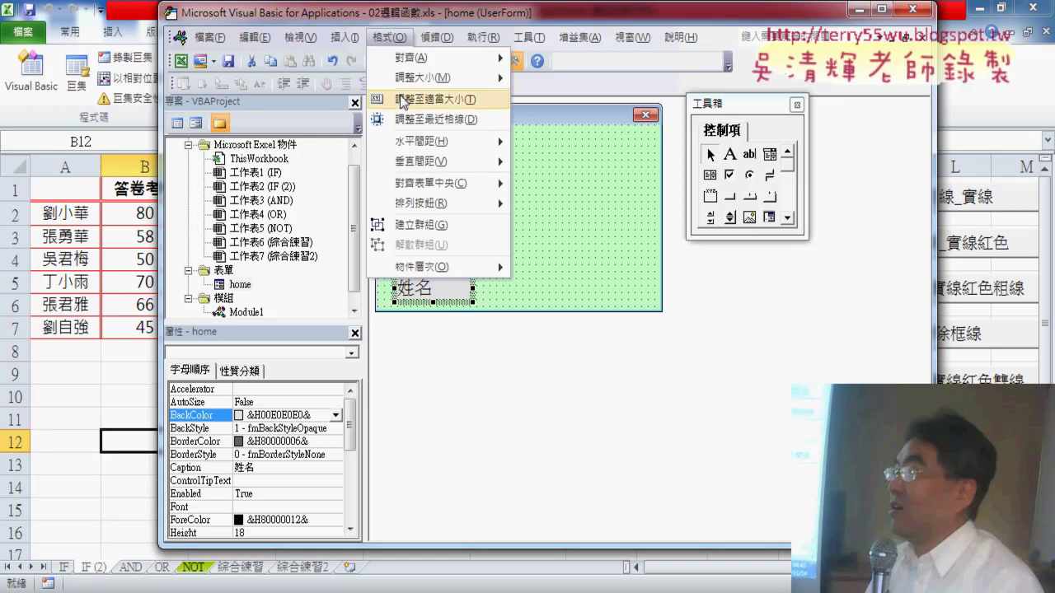
{"action": "mouse_move", "coordinate": [424, 164]}
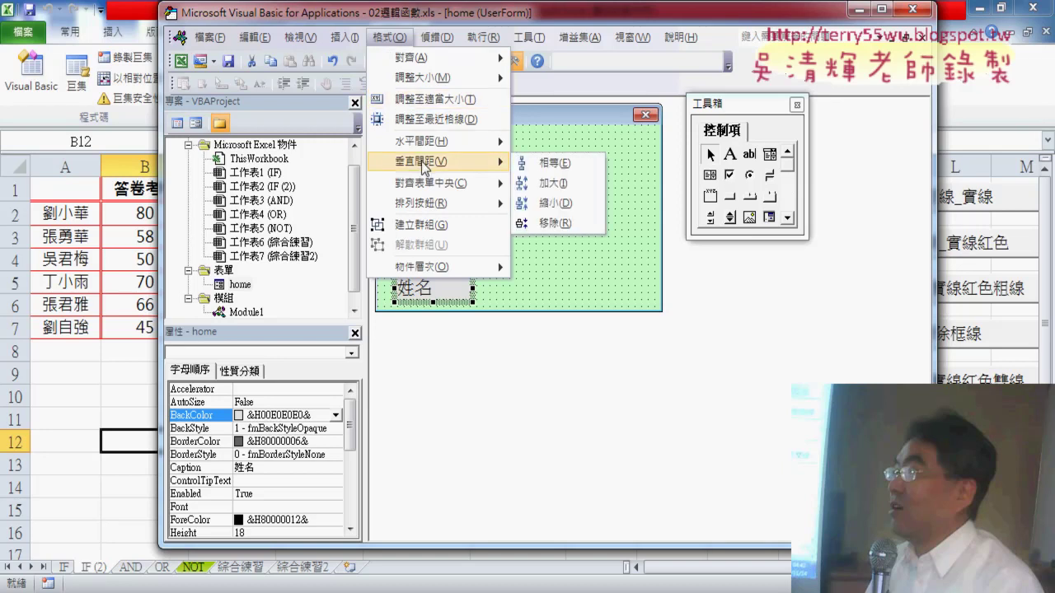
Apply Vertical Spacing > Make Equal to the four selected 姓名 labels.
{"action": "left_click", "coordinate": [548, 161]}
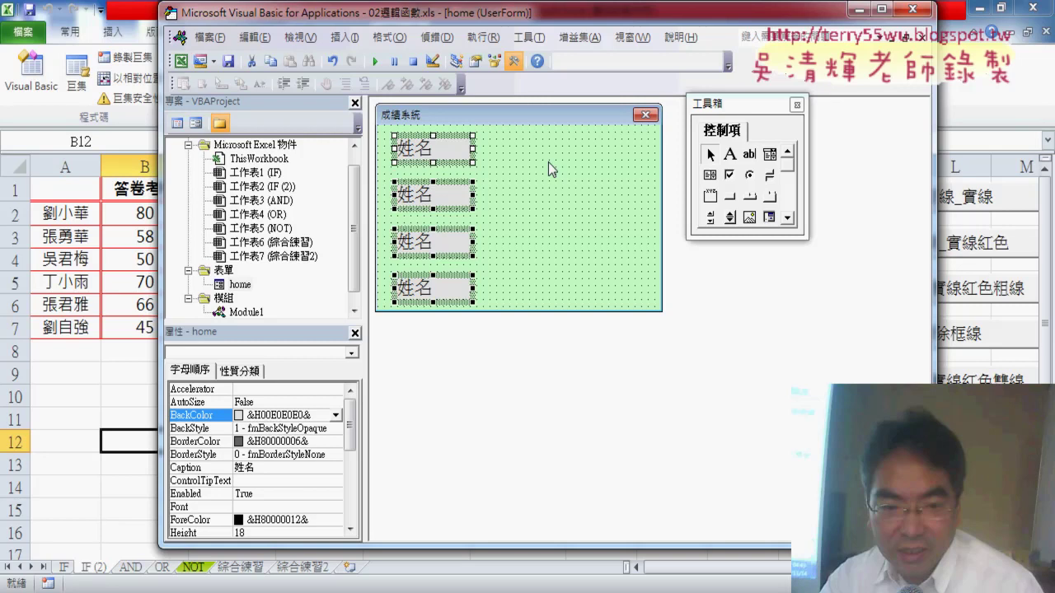
Copy the score headers in B1:D1 from the sheet.
{"action": "left_click", "coordinate": [500, 201]}
{"action": "left_click", "coordinate": [444, 198]}
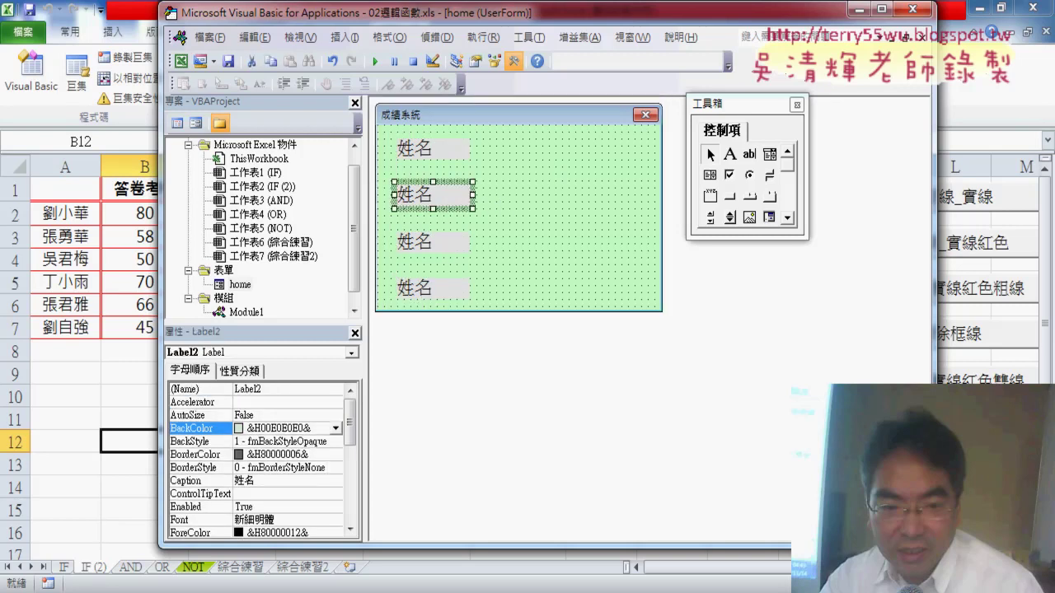
{"action": "left_click_drag", "start_coordinate": [141, 192], "coordinate": [319, 194]}
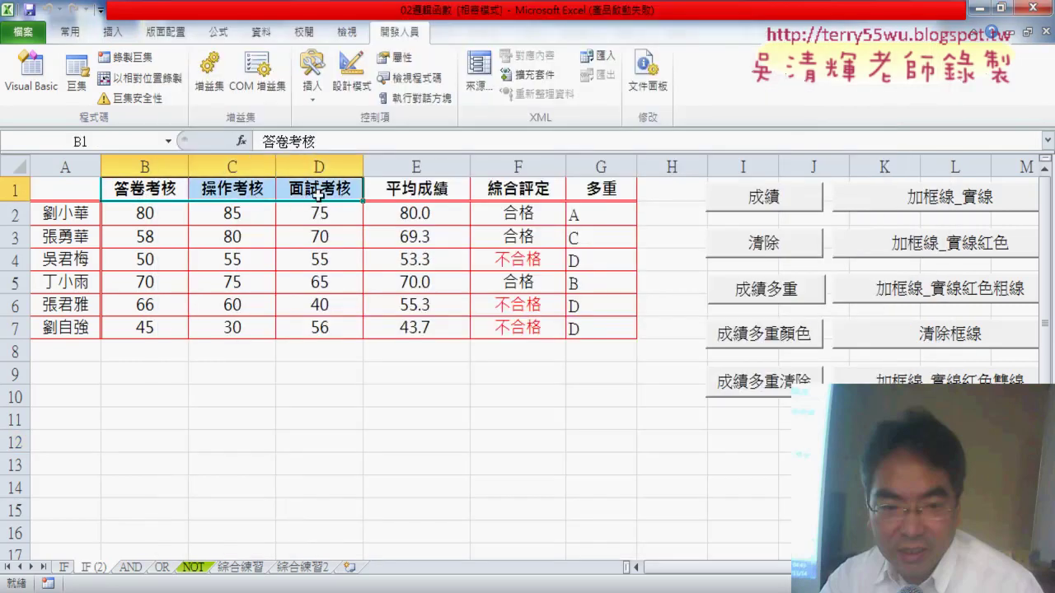
{"action": "key", "text": "ctrl+c"}
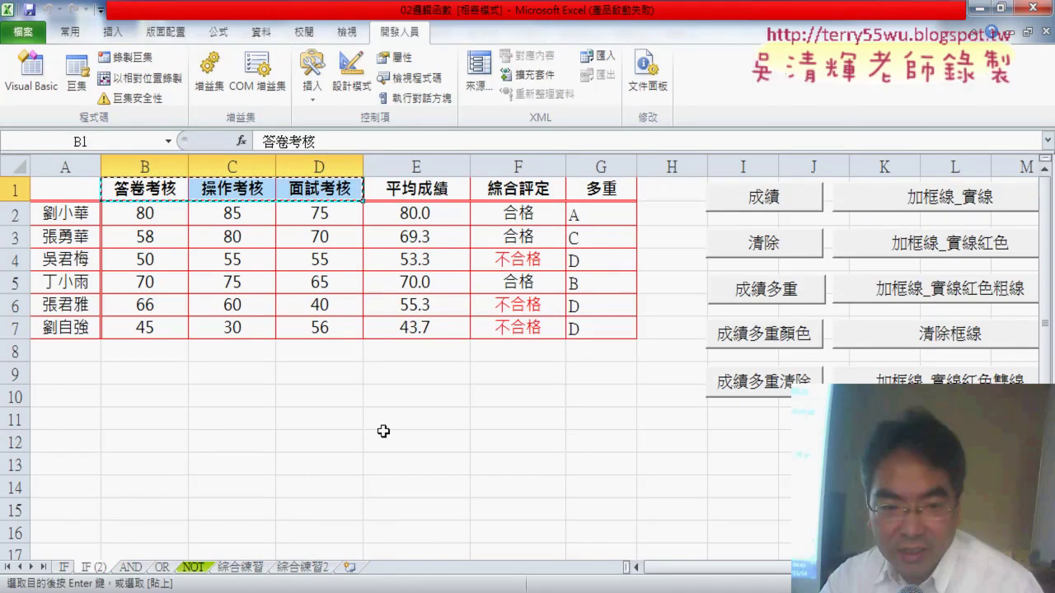
Paste the copied headers into the bottom label's Caption property.
{"action": "mouse_move", "coordinate": [330, 592]}
{"action": "left_click", "coordinate": [436, 462]}
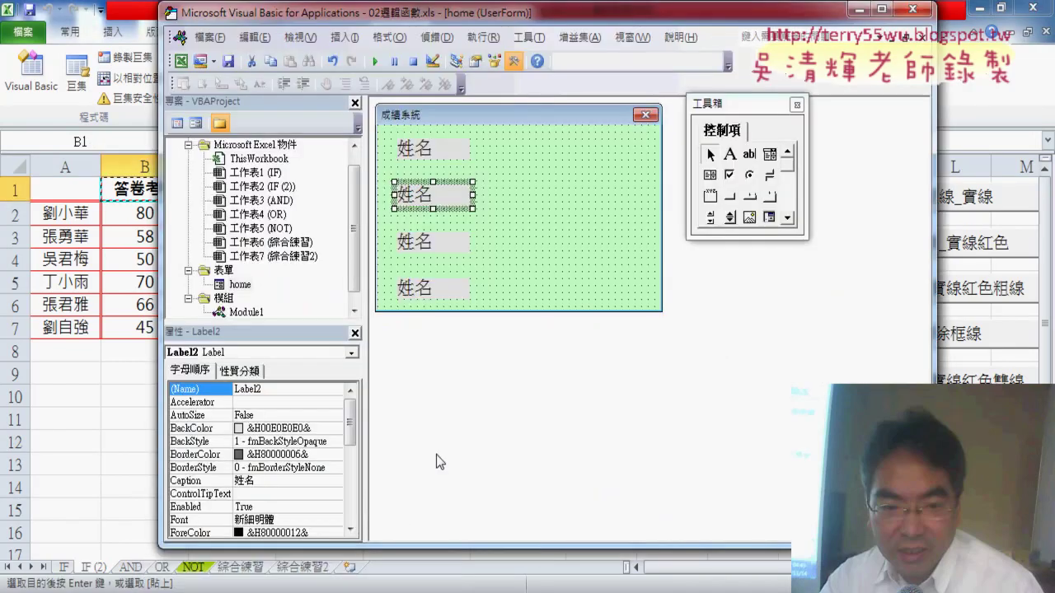
{"action": "left_click", "coordinate": [448, 282]}
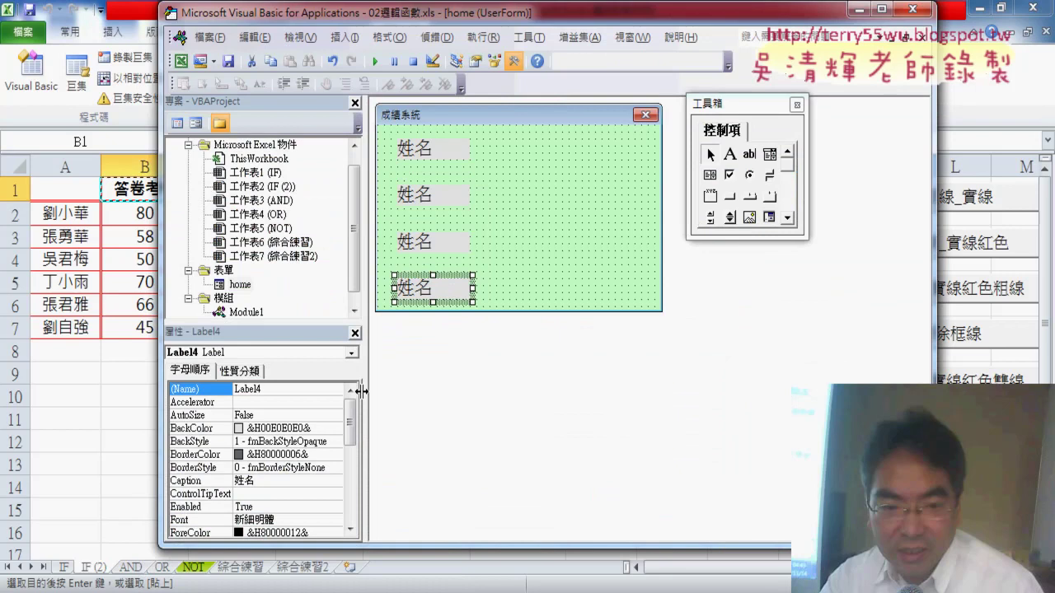
{"action": "left_click", "coordinate": [247, 332]}
{"action": "left_click", "coordinate": [272, 480]}
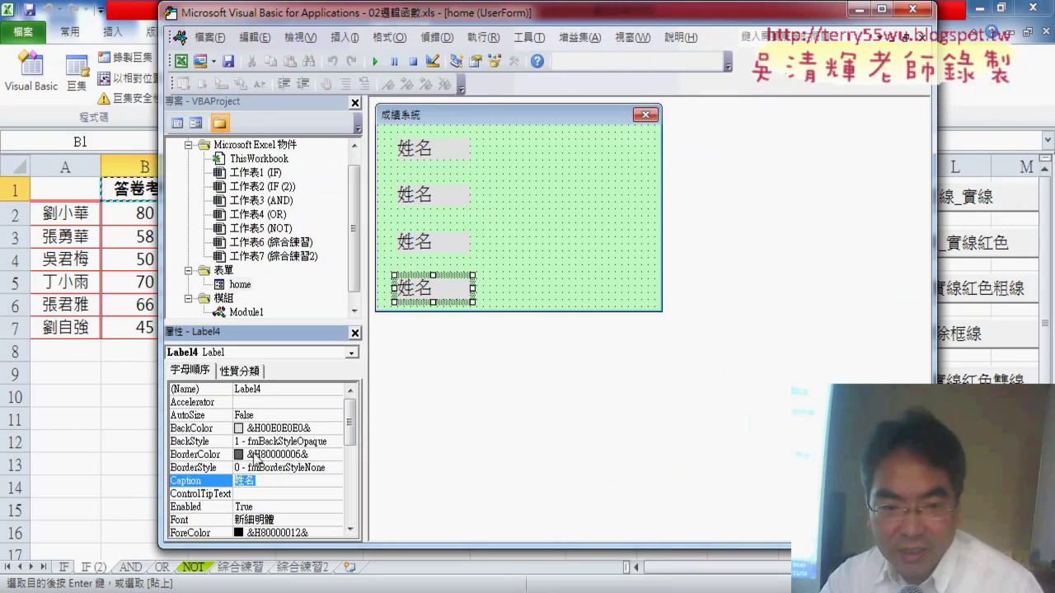
{"action": "key", "text": "ctrl+v"}
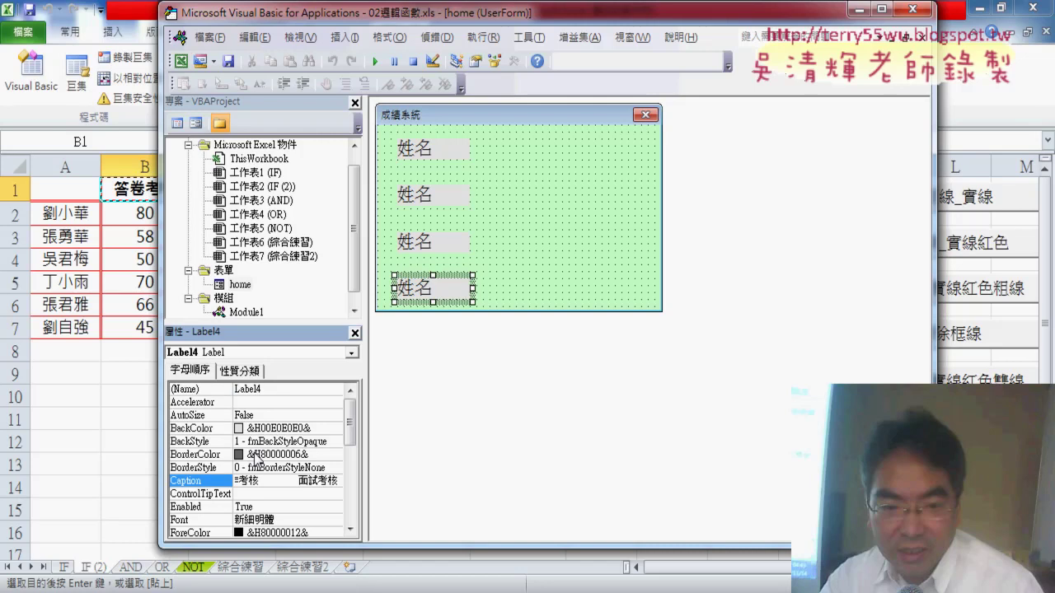
{"action": "left_click_drag", "start_coordinate": [342, 480], "coordinate": [236, 480]}
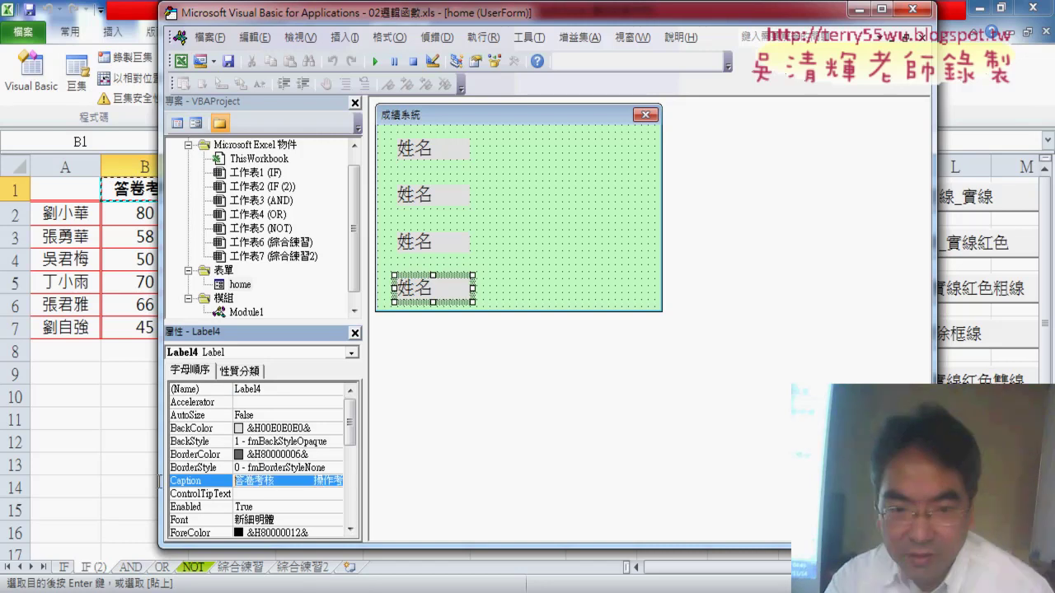
{"action": "right_click", "coordinate": [286, 481]}
{"action": "left_click", "coordinate": [313, 279]}
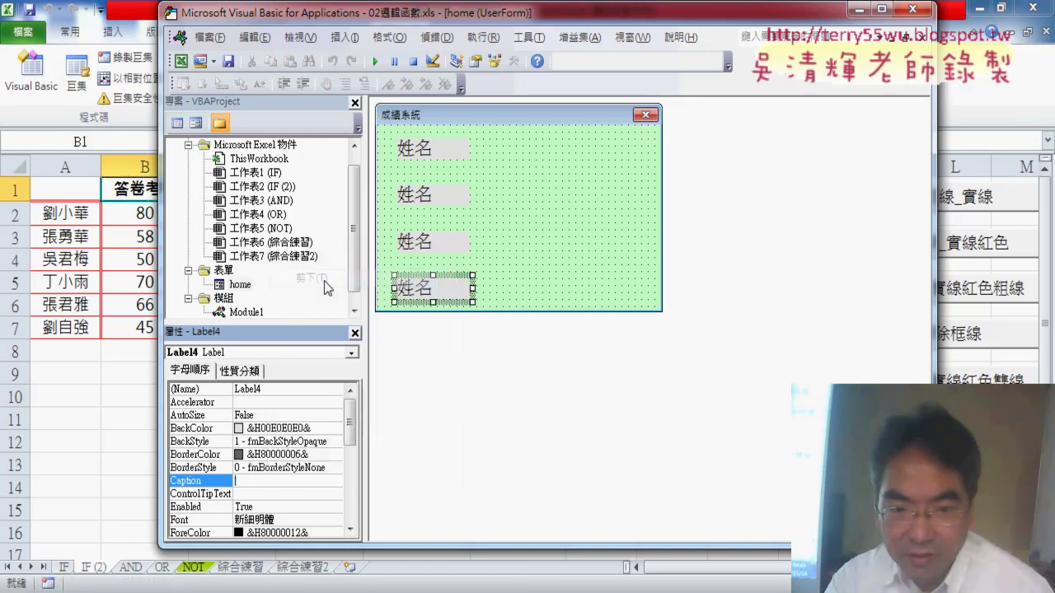
{"action": "key", "text": "ctrl+z"}
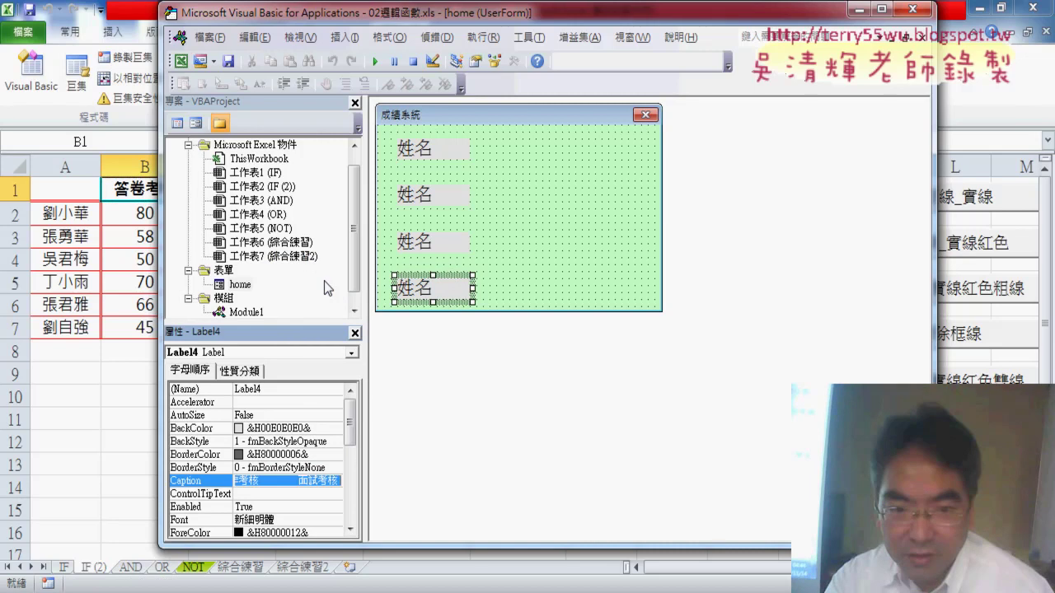
{"action": "key", "text": "Return"}
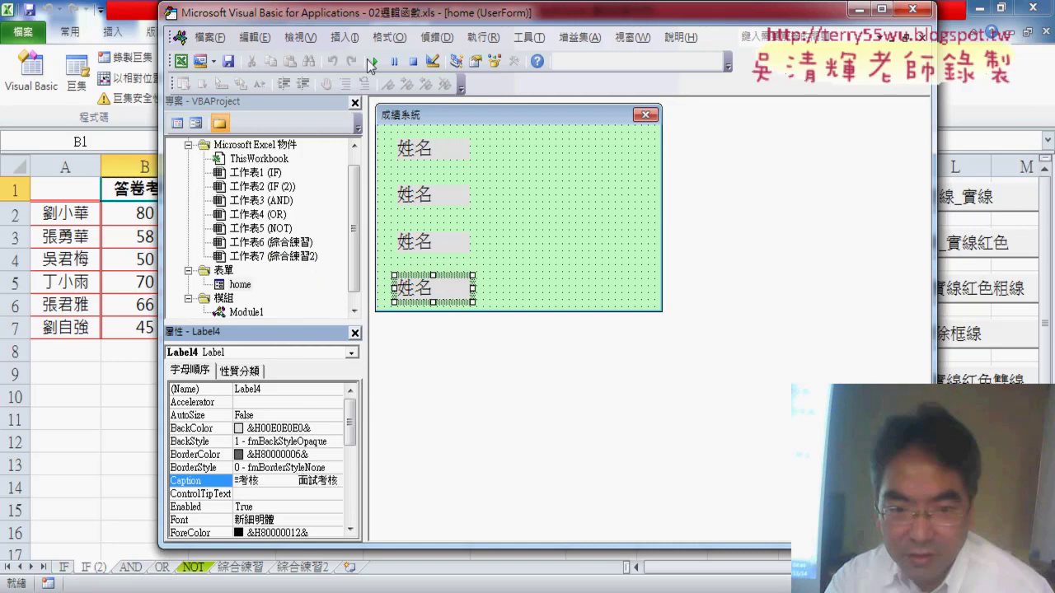
Trim the bottom label's caption down to 面試考核.
{"action": "mouse_move", "coordinate": [371, 18]}
{"action": "left_mouse_down"}
{"action": "mouse_move", "coordinate": [373, 35]}
{"action": "mouse_move", "coordinate": [407, 31]}
{"action": "left_mouse_up"}
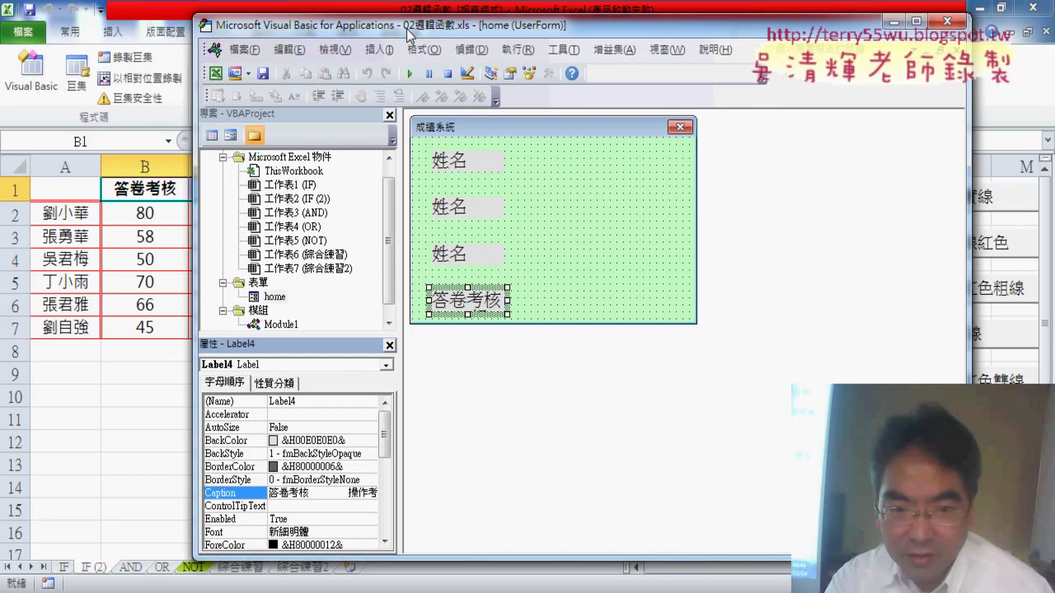
{"action": "left_click", "coordinate": [335, 493]}
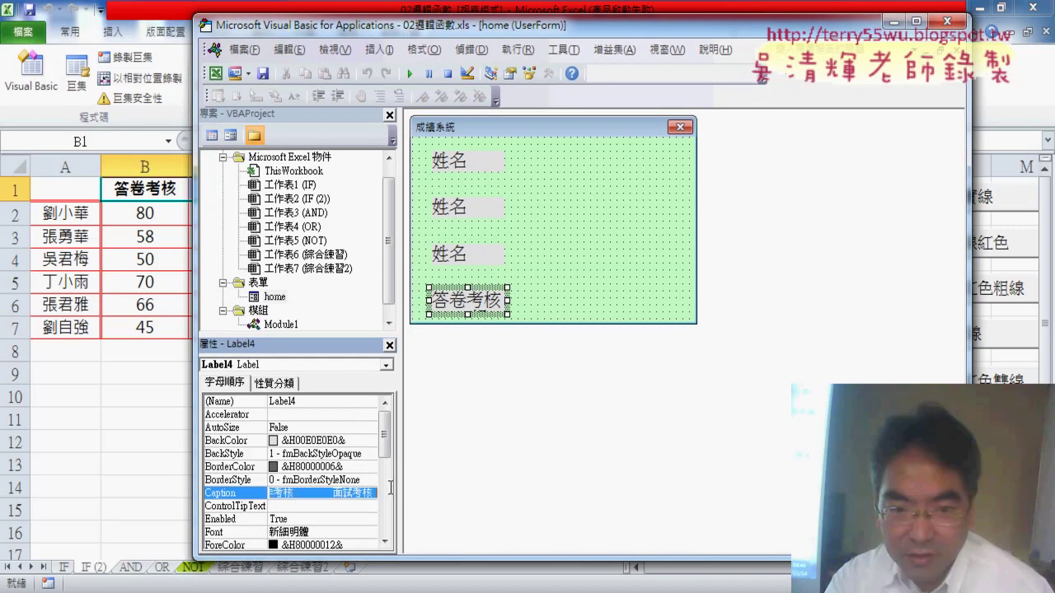
{"action": "right_click", "coordinate": [335, 493]}
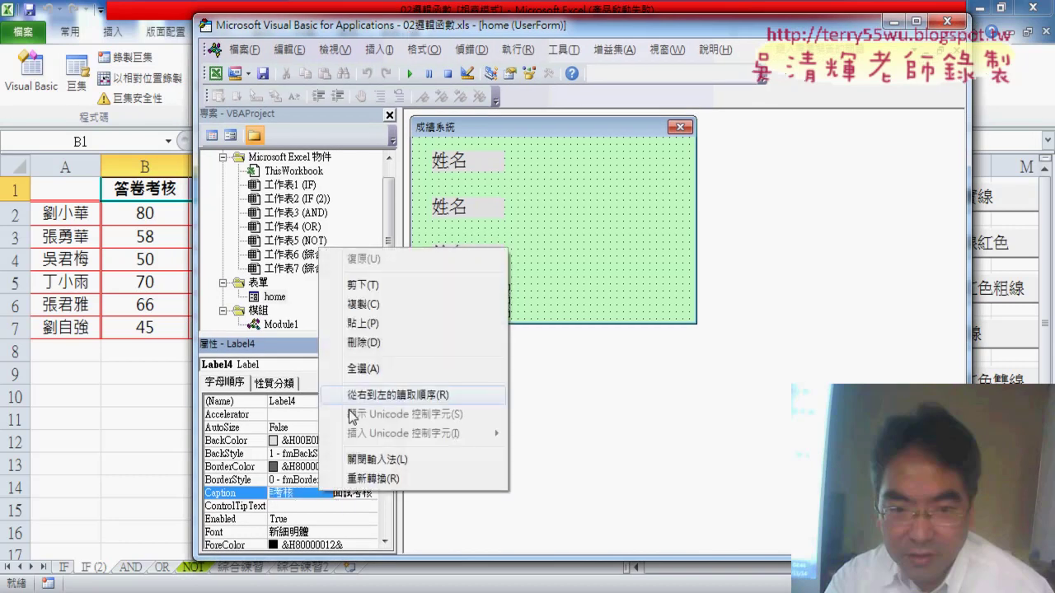
{"action": "left_click", "coordinate": [338, 287]}
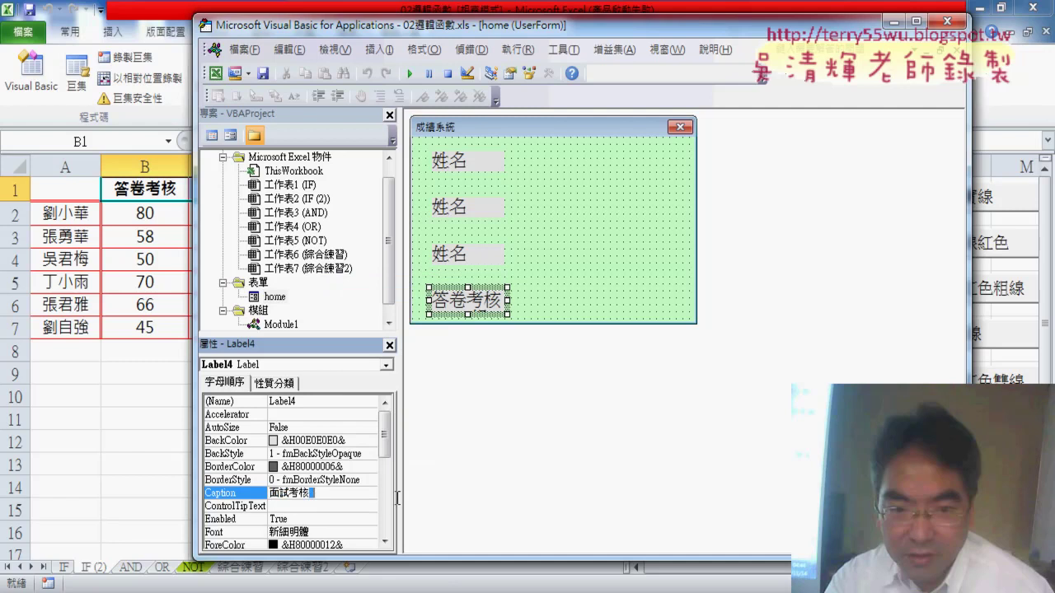
{"action": "left_click", "coordinate": [475, 258]}
Paste the headers into the third label's caption and cut it down to 操作考核.
{"action": "left_click", "coordinate": [280, 492]}
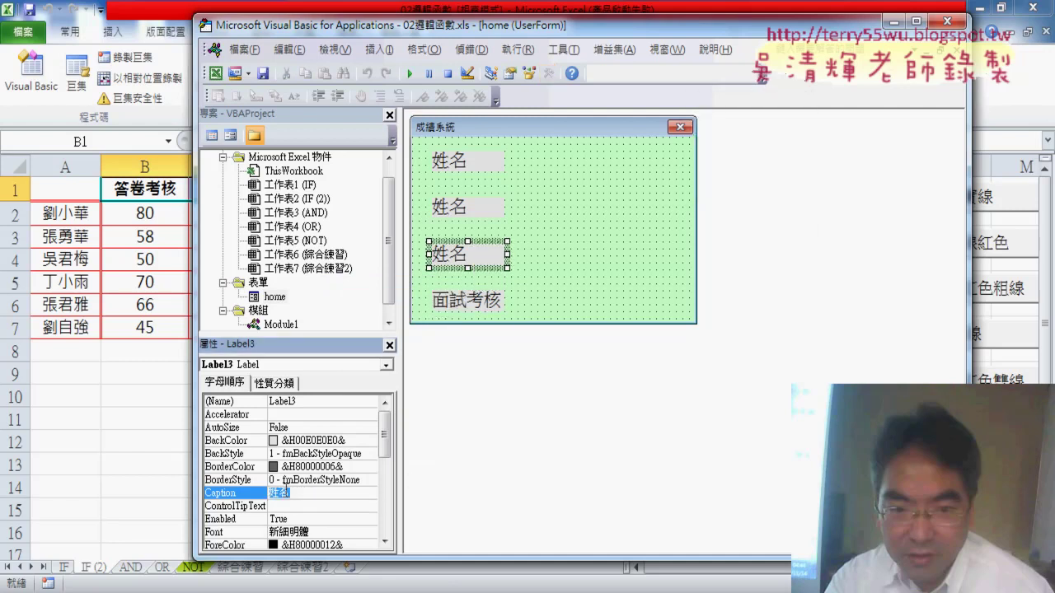
{"action": "right_click", "coordinate": [280, 493]}
{"action": "left_click", "coordinate": [350, 324]}
{"action": "left_click", "coordinate": [312, 493]}
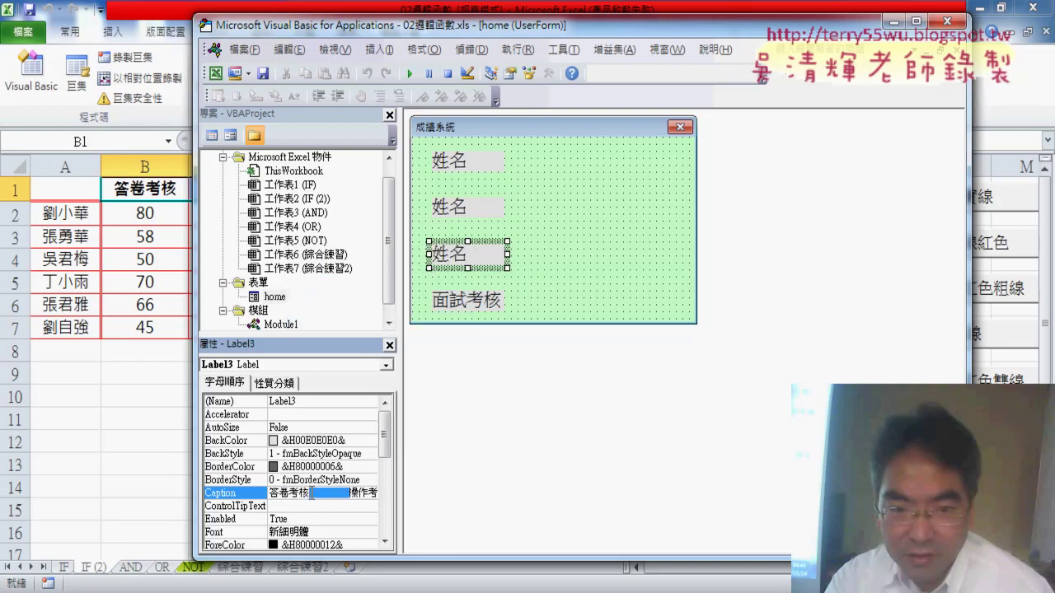
{"action": "right_click", "coordinate": [312, 493]}
{"action": "left_click", "coordinate": [361, 288]}
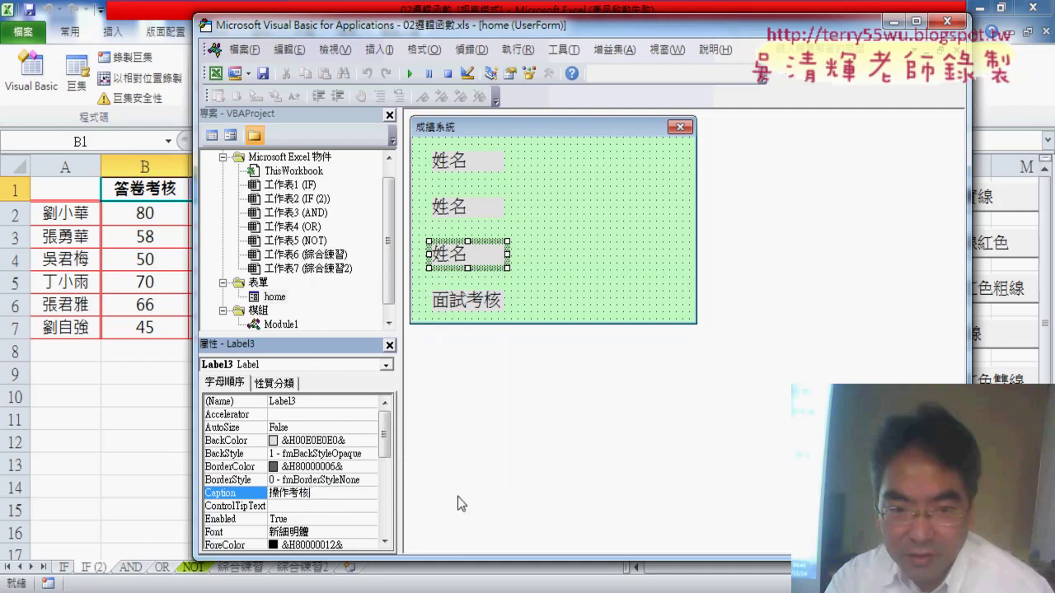
Replace the second label's 姓名 caption with 答卷考核.
{"action": "left_click", "coordinate": [460, 211]}
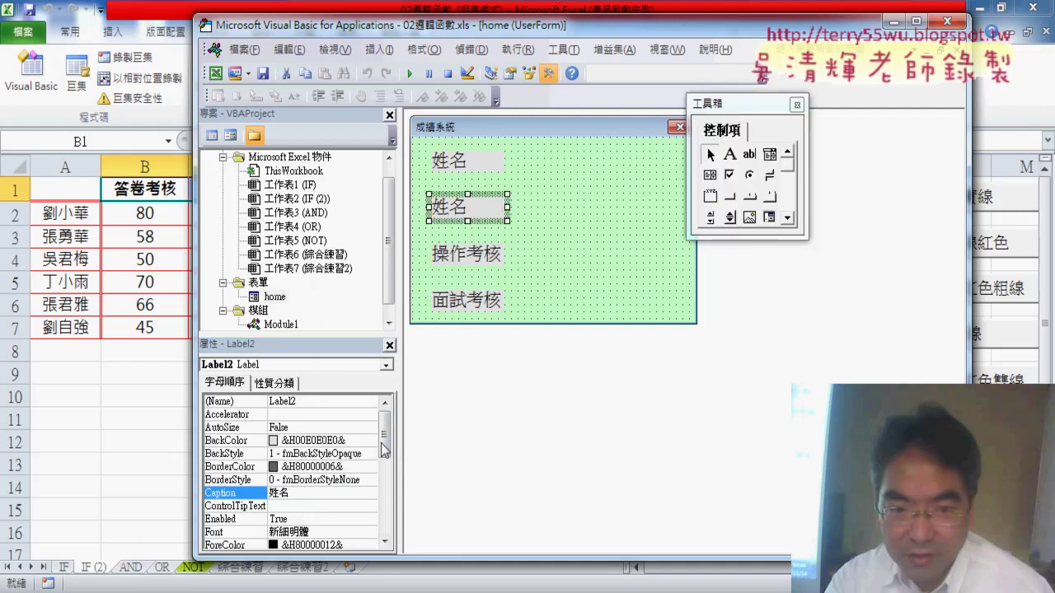
{"action": "double_click", "coordinate": [280, 493]}
{"action": "right_click", "coordinate": [288, 493]}
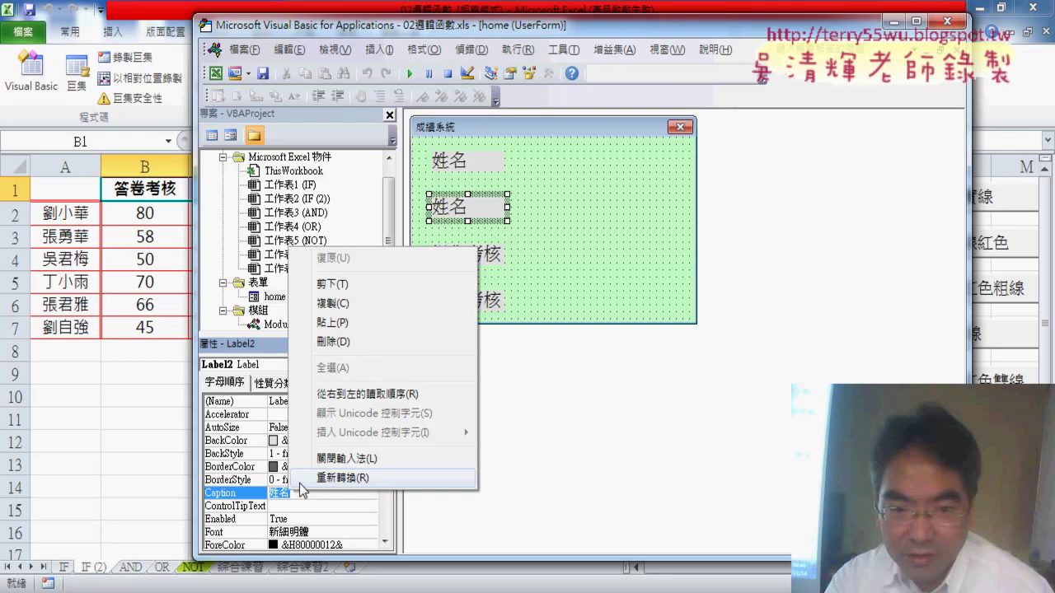
{"action": "left_click", "coordinate": [343, 343]}
{"action": "type", "text": "答卷考核"}
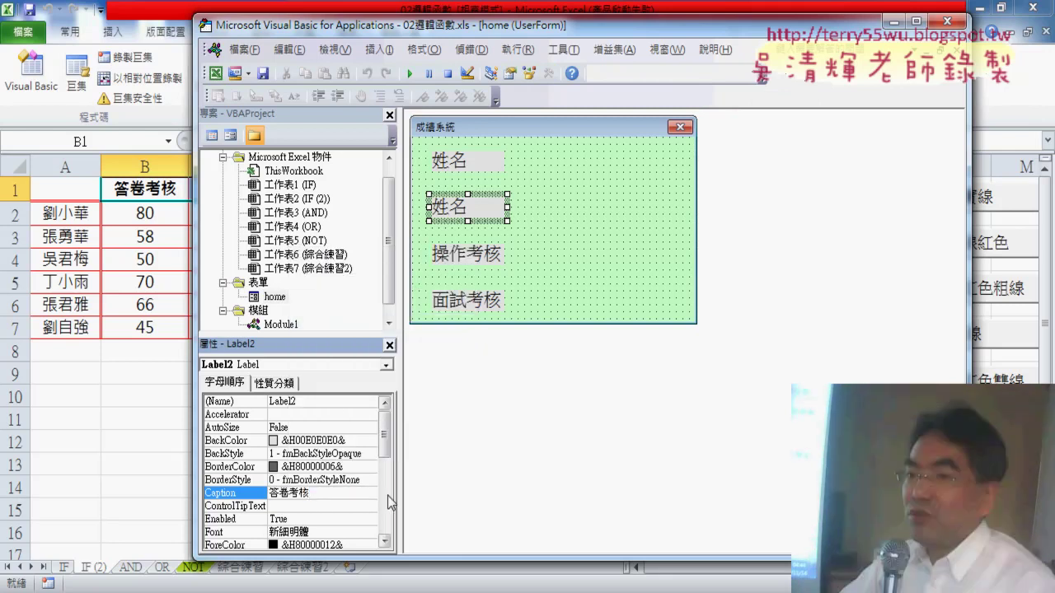
Drag the form's bottom edge down so its Height grows from 180 to 200.25.
{"action": "left_click", "coordinate": [587, 256]}
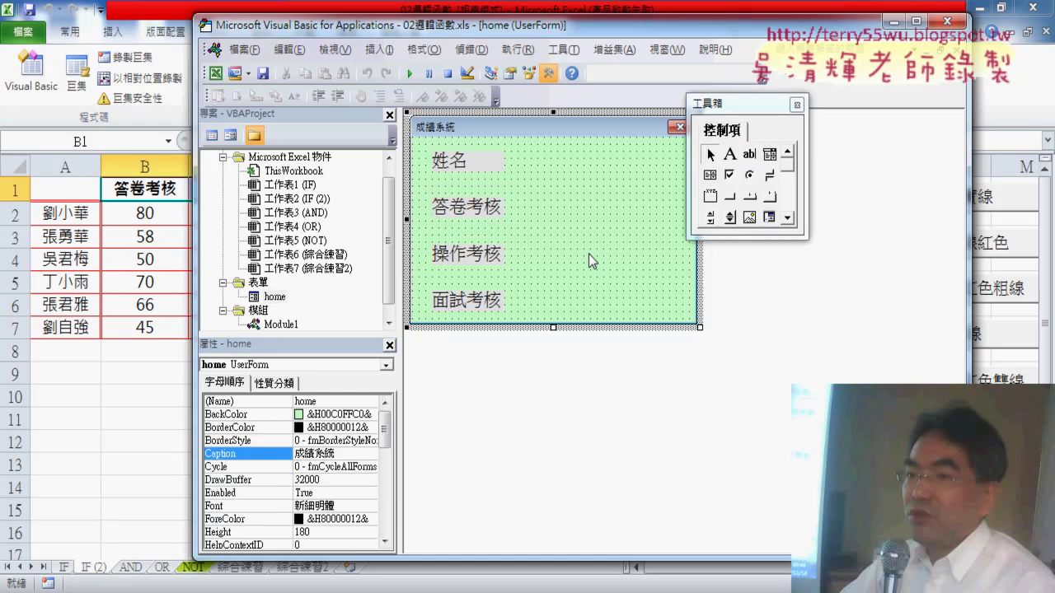
{"action": "left_click", "coordinate": [495, 303]}
{"action": "left_click", "coordinate": [476, 262]}
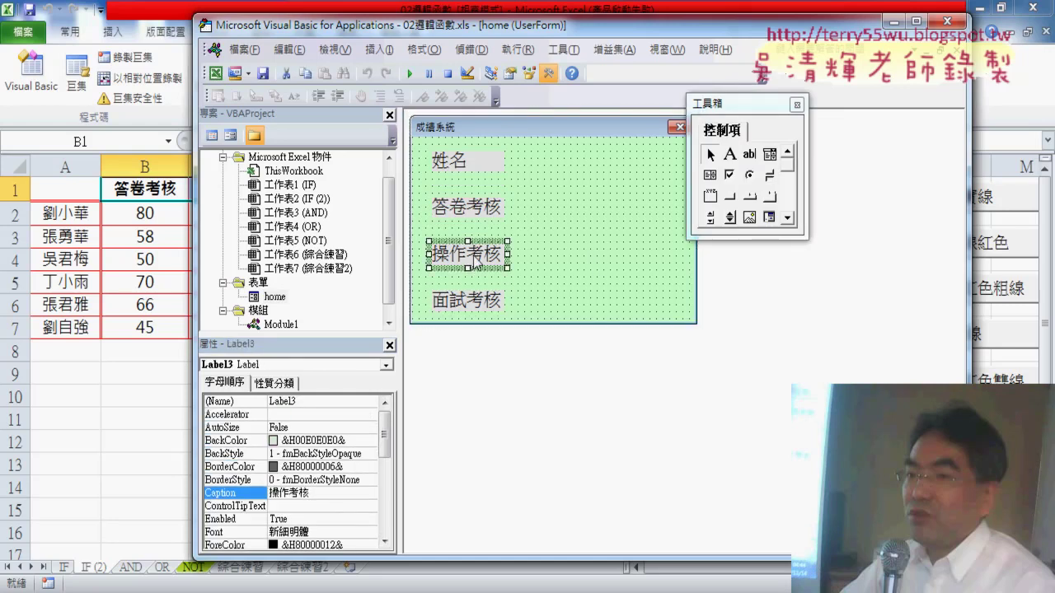
{"action": "left_click", "coordinate": [486, 215]}
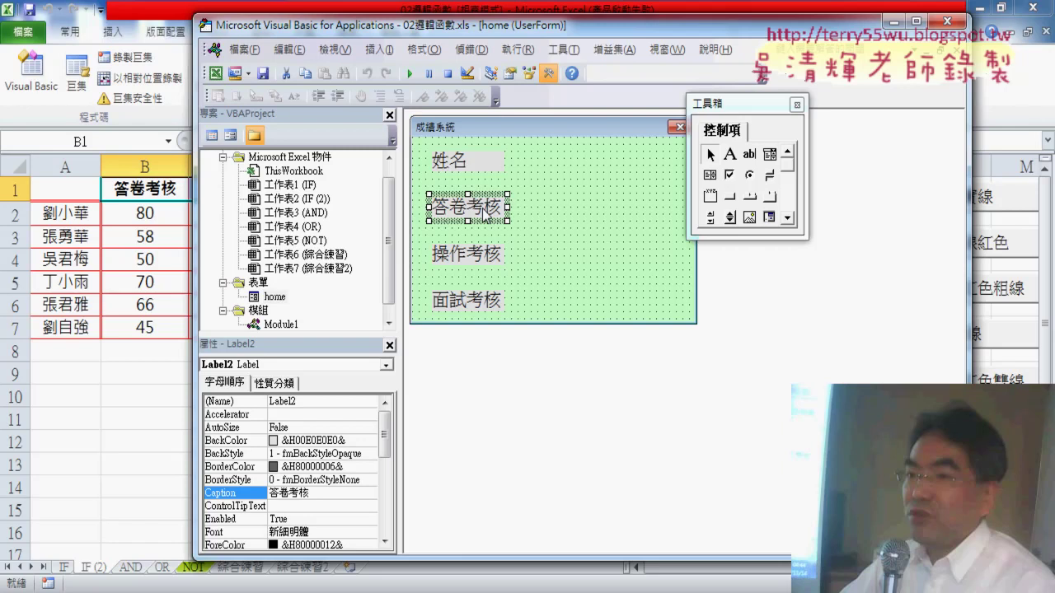
{"action": "left_click", "coordinate": [586, 257]}
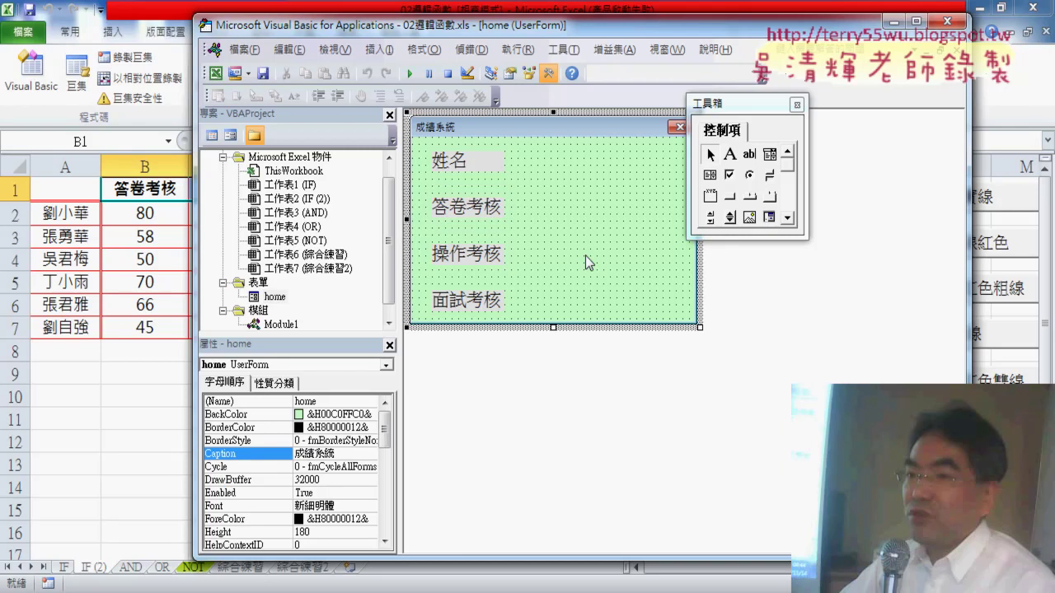
{"action": "left_click_drag", "start_coordinate": [553, 328], "coordinate": [553, 352]}
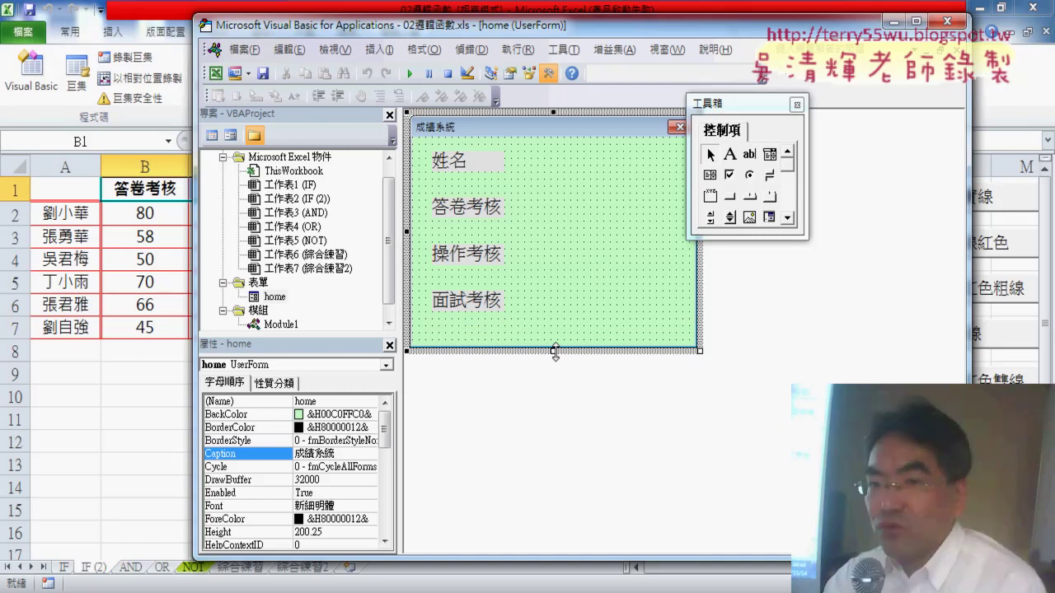
{"action": "left_click_drag", "start_coordinate": [747, 109], "coordinate": [844, 113]}
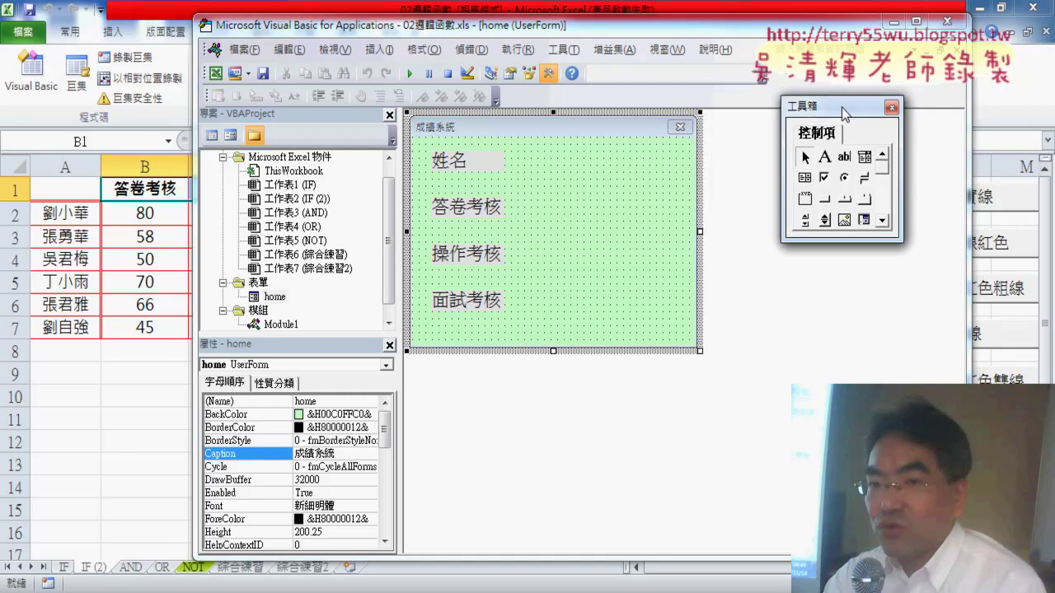
Draw a TextBox beside the 姓名 label and adjust its height and position.
{"action": "left_click", "coordinate": [847, 158]}
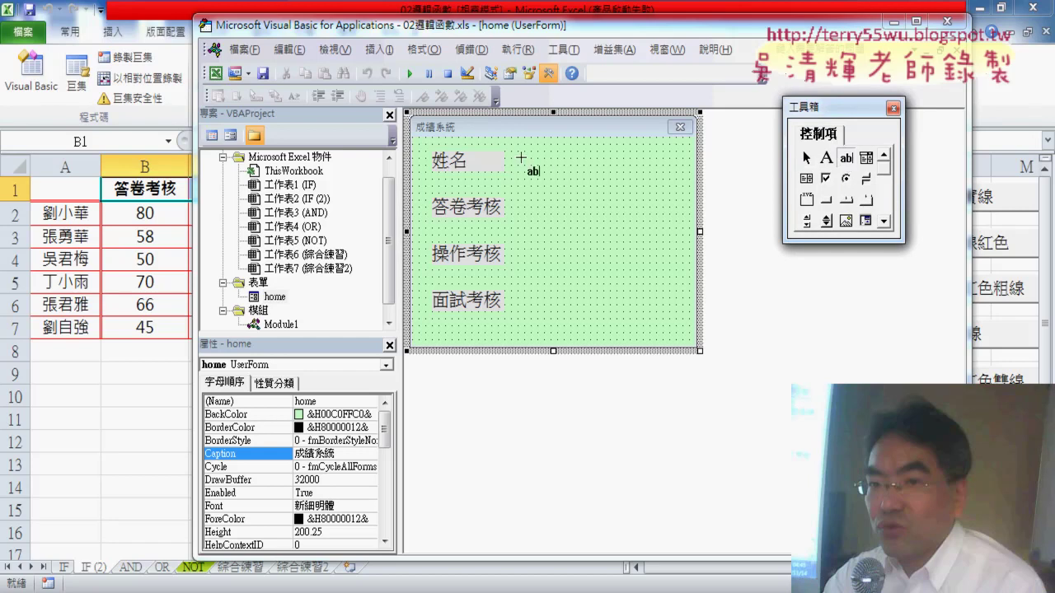
{"action": "left_click_drag", "start_coordinate": [513, 147], "coordinate": [631, 180]}
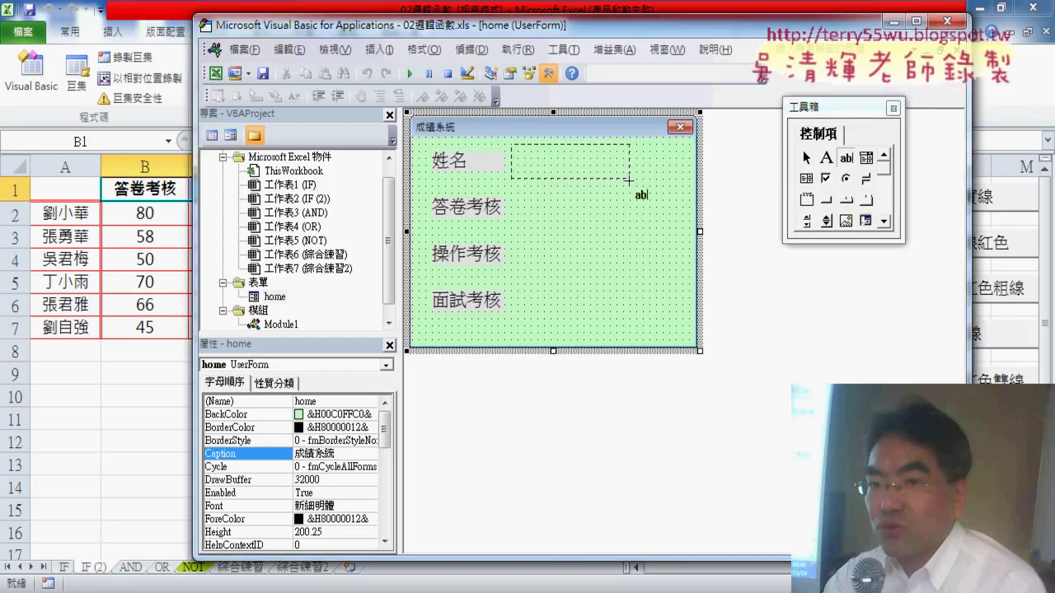
{"action": "left_click_drag", "start_coordinate": [569, 140], "coordinate": [569, 150]}
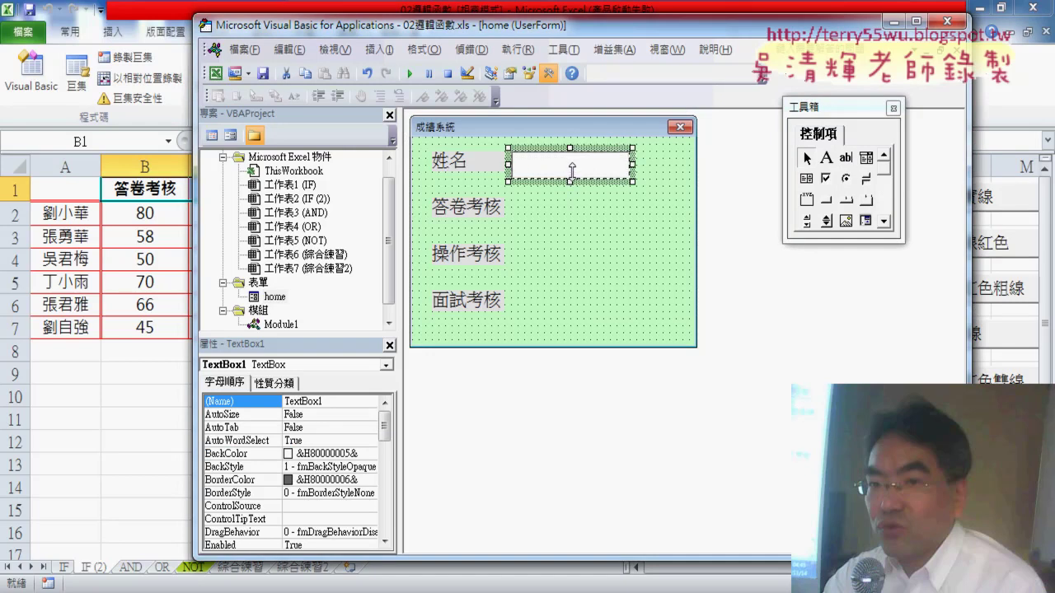
{"action": "left_click", "coordinate": [620, 233]}
{"action": "left_click", "coordinate": [572, 162]}
{"action": "left_click_drag", "start_coordinate": [574, 164], "coordinate": [575, 157]}
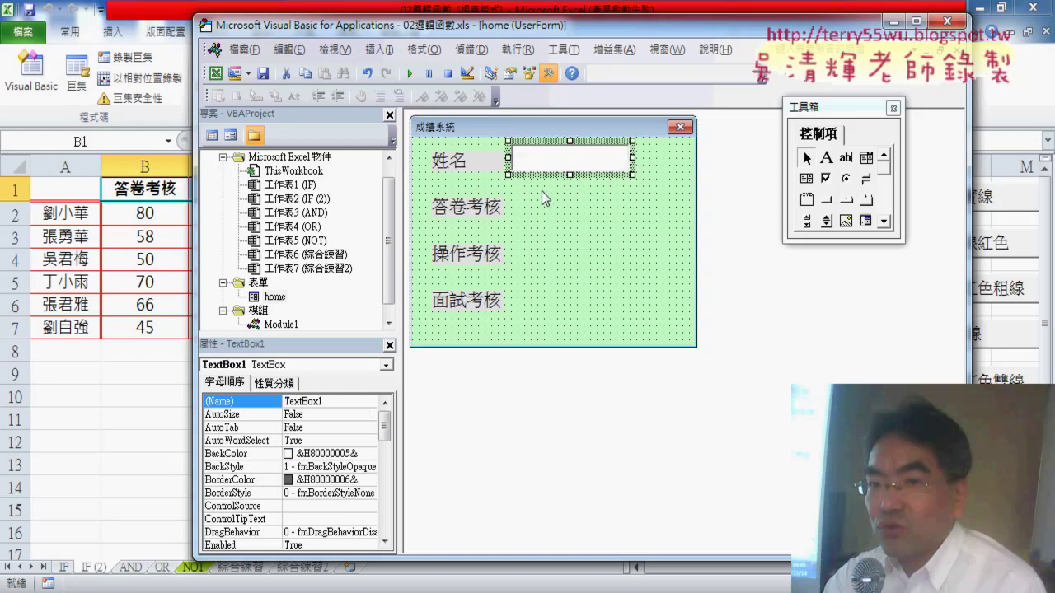
Align the tops of the 姓名 label and its text box with Format > Align > Tops.
{"action": "left_click", "coordinate": [651, 184]}
{"action": "left_click", "coordinate": [474, 167]}
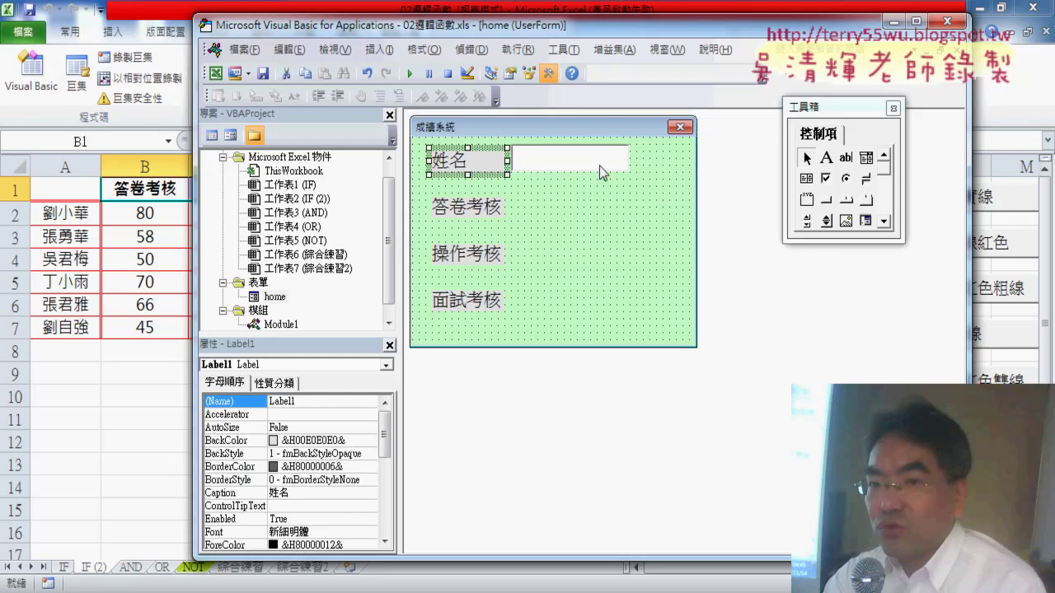
{"action": "left_click_drag", "start_coordinate": [418, 155], "coordinate": [665, 173]}
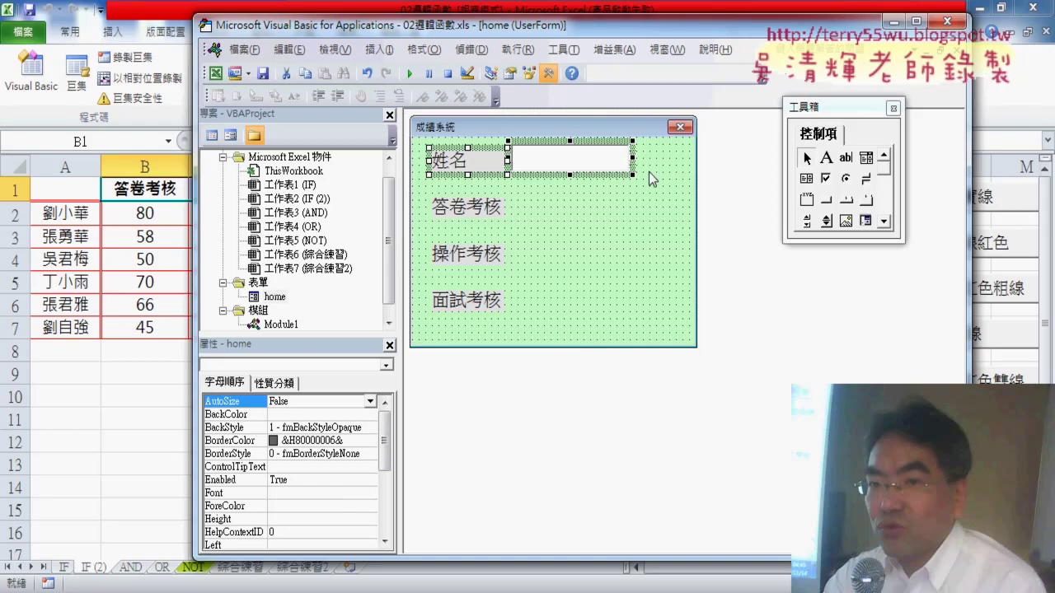
{"action": "left_click", "coordinate": [424, 50]}
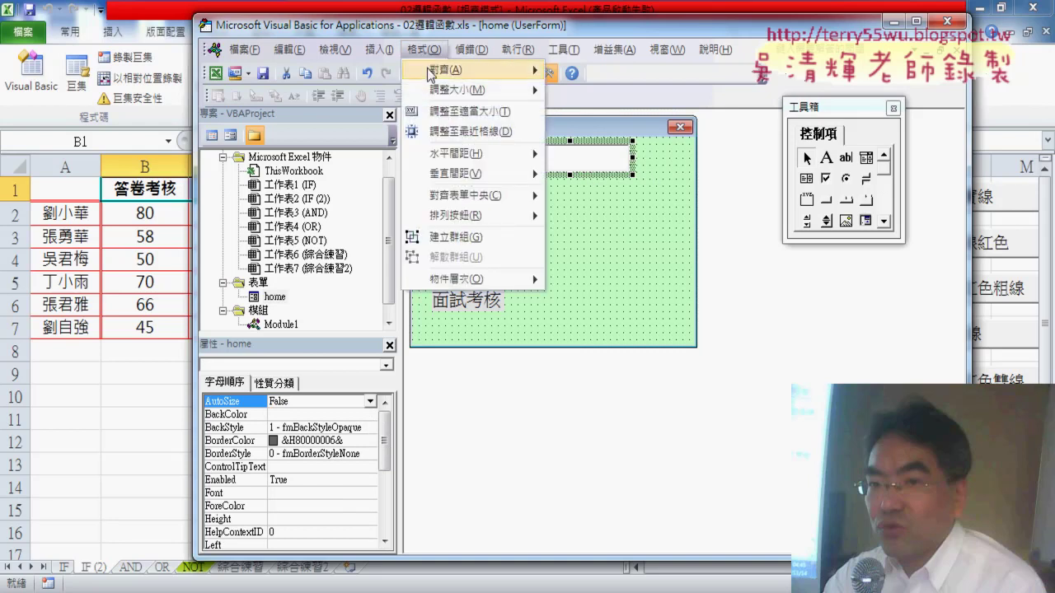
{"action": "mouse_move", "coordinate": [430, 73]}
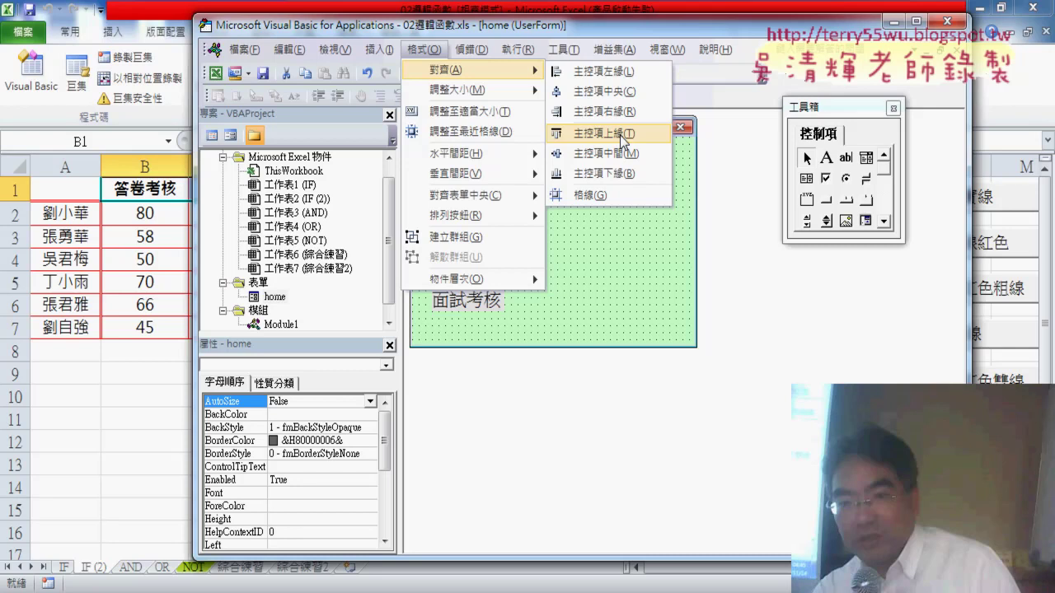
{"action": "left_click", "coordinate": [623, 134]}
{"action": "left_click", "coordinate": [671, 241]}
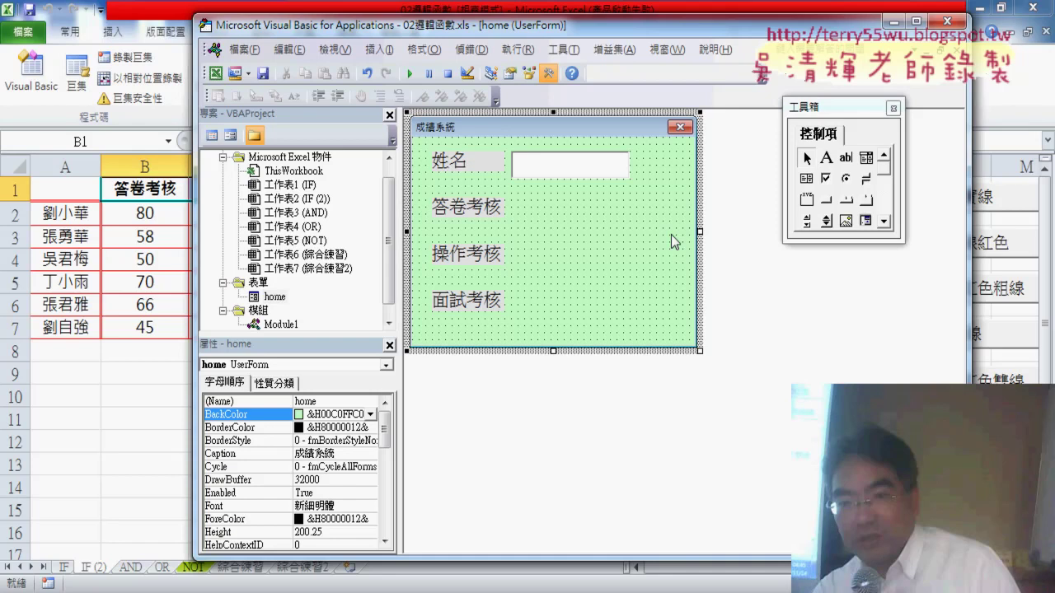
Copy the text box beside 答卷考核, 操作考核 and 面試考核.
{"action": "left_click_drag", "start_coordinate": [589, 170], "coordinate": [592, 224]}
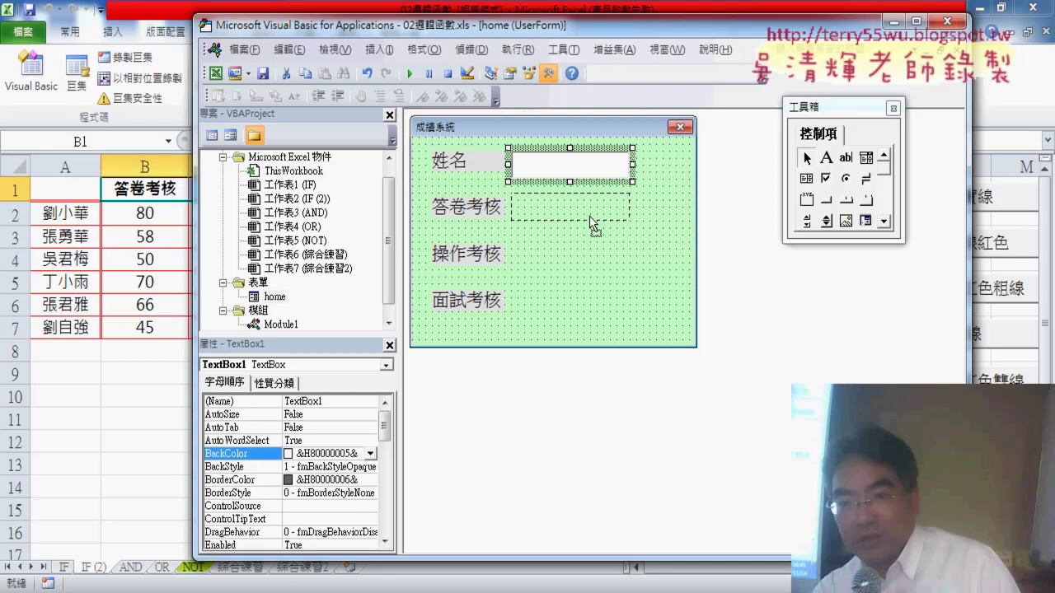
{"action": "left_click_drag", "start_coordinate": [590, 219], "coordinate": [587, 258]}
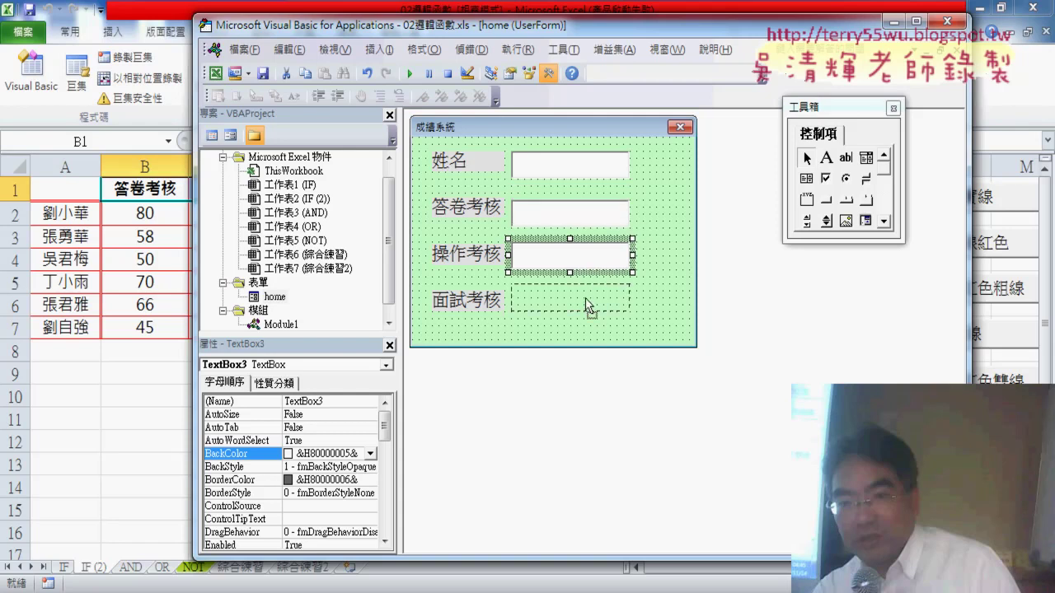
{"action": "left_click_drag", "start_coordinate": [588, 305], "coordinate": [590, 306]}
{"action": "left_click", "coordinate": [685, 297]}
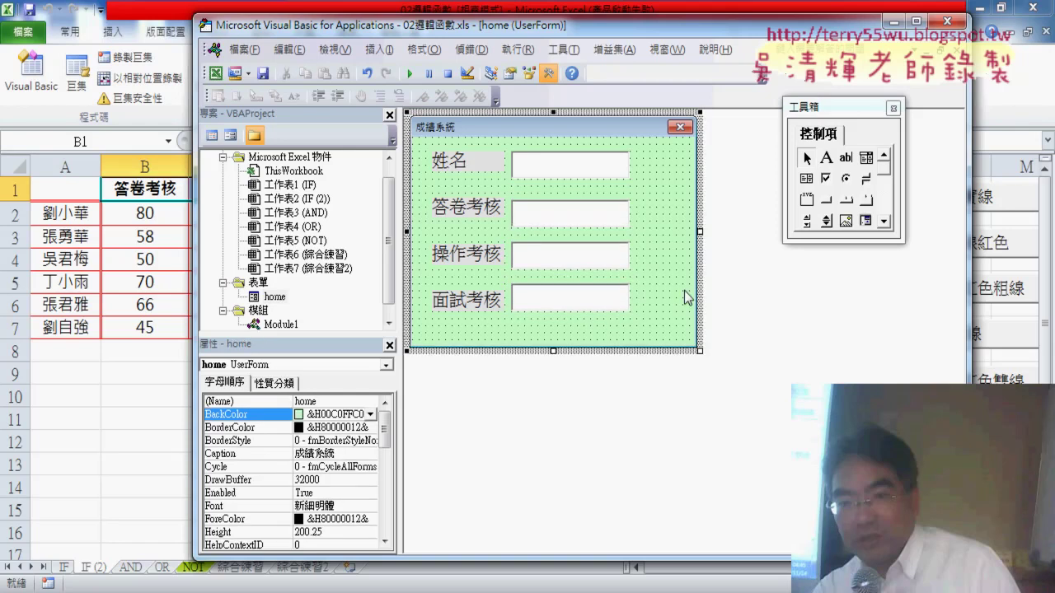
Make the four text boxes' vertical spacing equal and widen the form to the right.
{"action": "left_click_drag", "start_coordinate": [559, 143], "coordinate": [583, 354]}
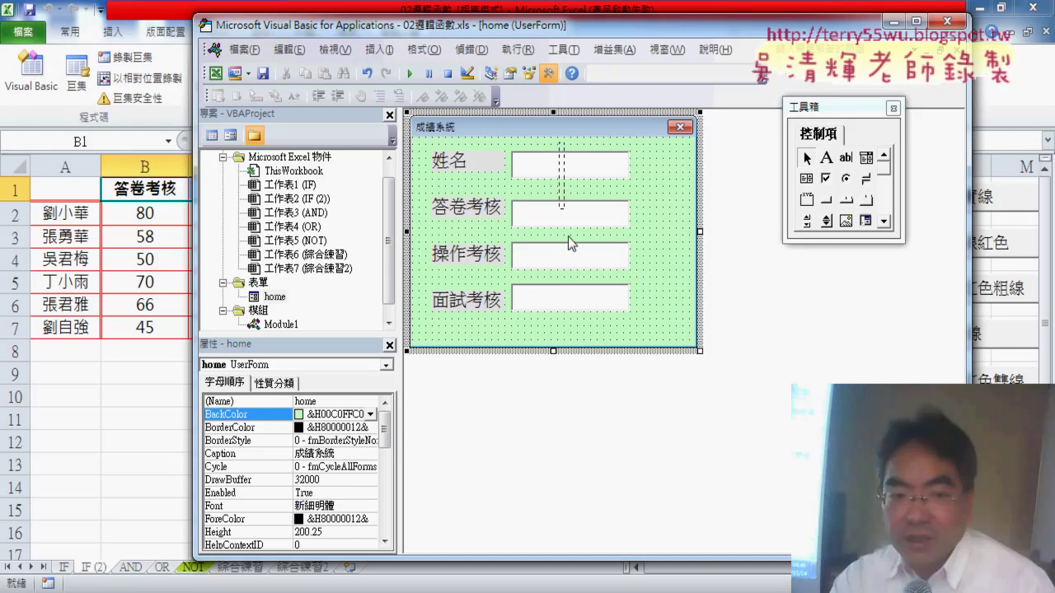
{"action": "left_click", "coordinate": [423, 49]}
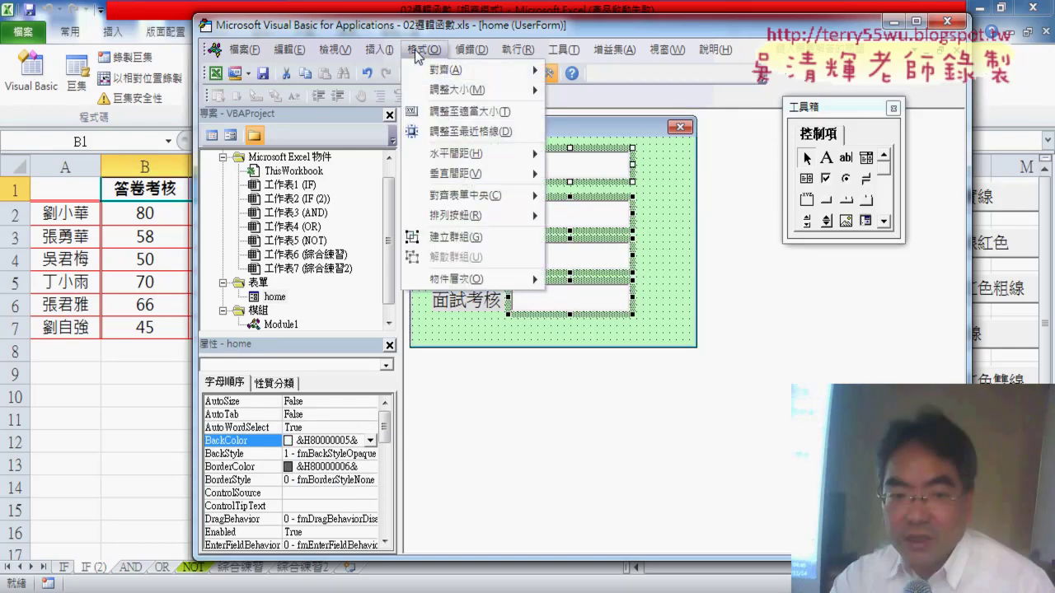
{"action": "mouse_move", "coordinate": [442, 180]}
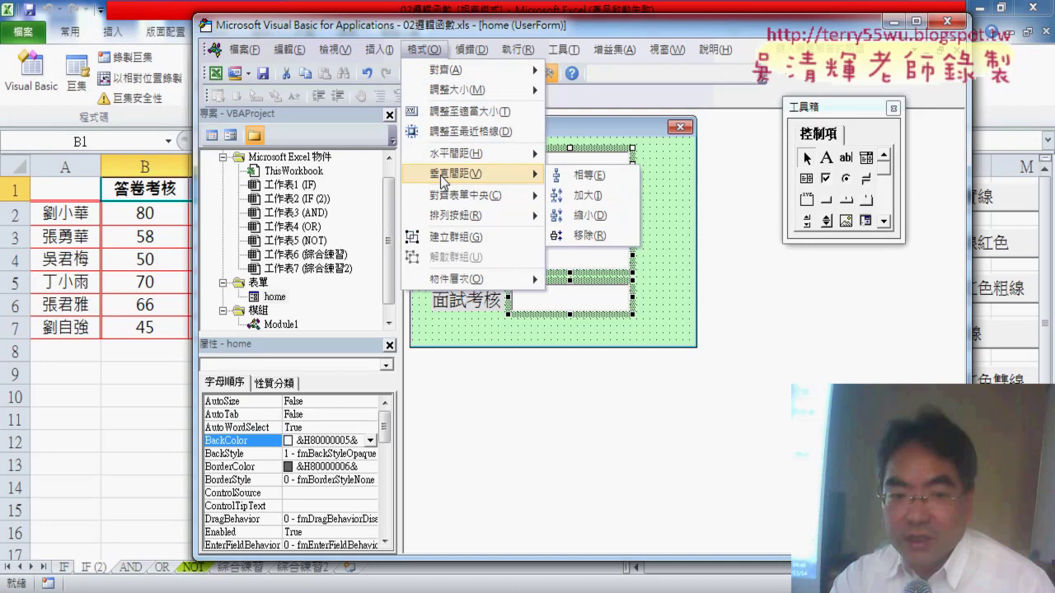
{"action": "left_click", "coordinate": [604, 176]}
{"action": "left_click", "coordinate": [670, 241]}
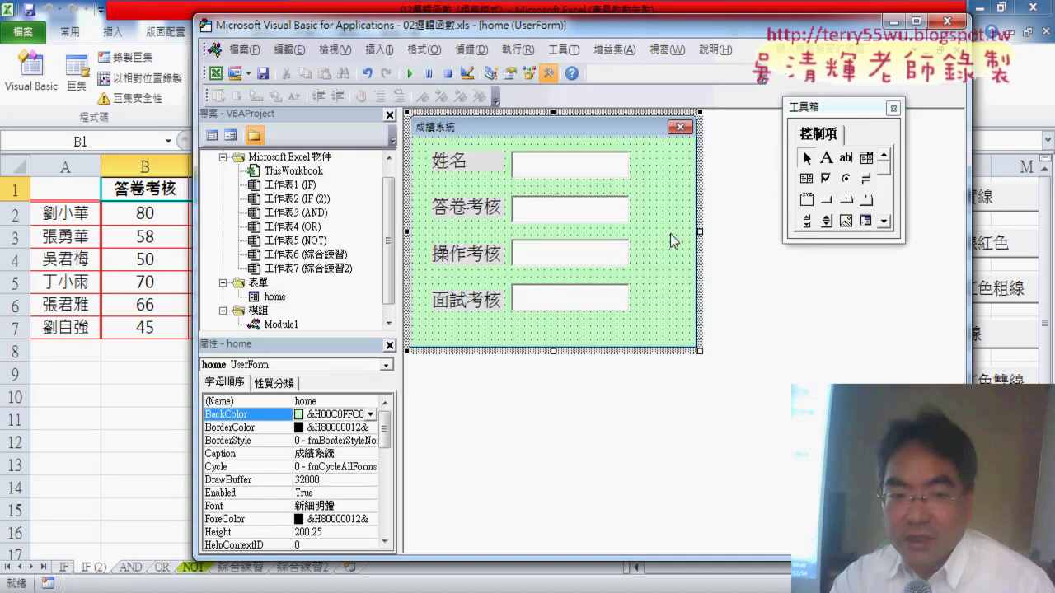
{"action": "left_click_drag", "start_coordinate": [700, 232], "coordinate": [750, 232]}
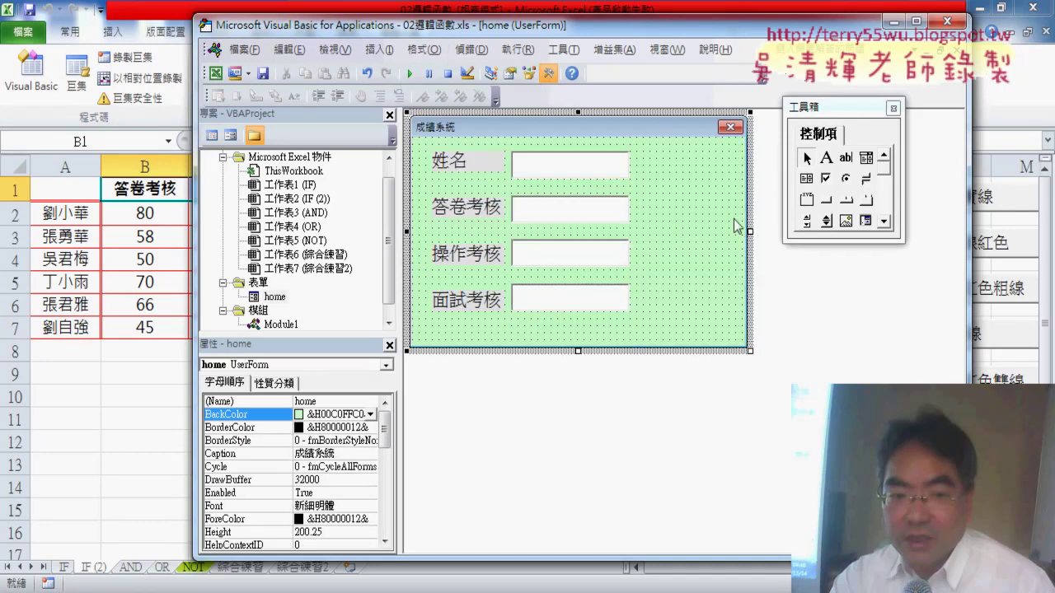
Draw a CommandButton right of the name field and set its Caption to 新增.
{"action": "left_click", "coordinate": [826, 201]}
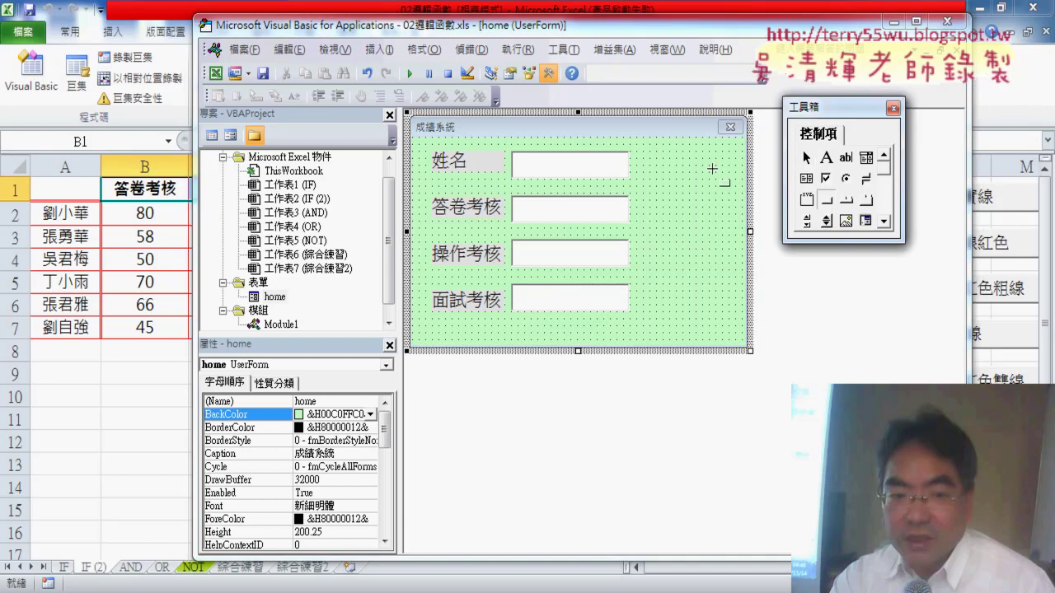
{"action": "left_click_drag", "start_coordinate": [644, 151], "coordinate": [730, 188]}
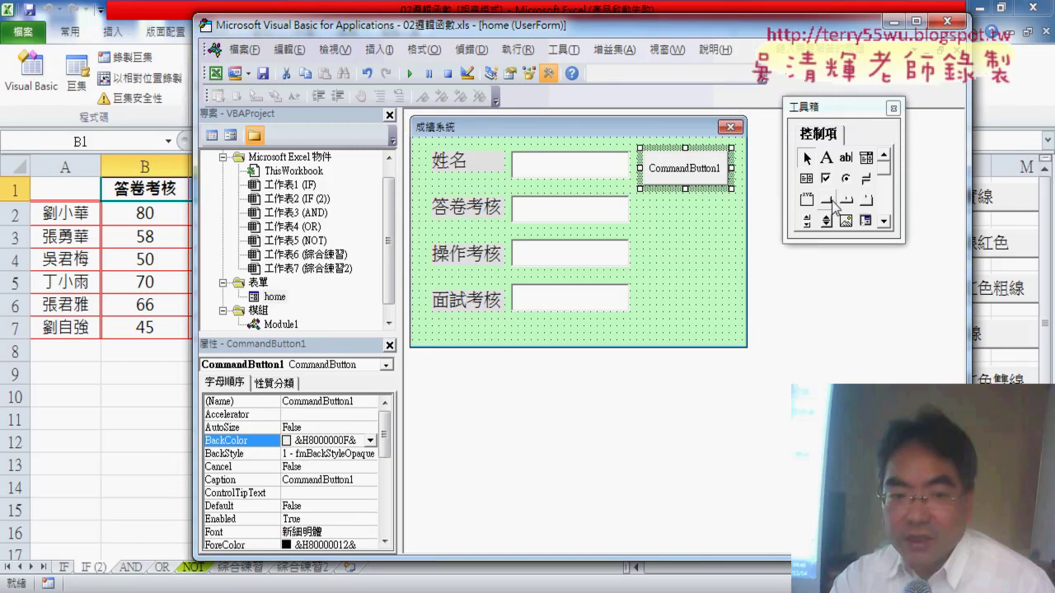
{"action": "left_click", "coordinate": [255, 483]}
{"action": "left_click", "coordinate": [253, 484]}
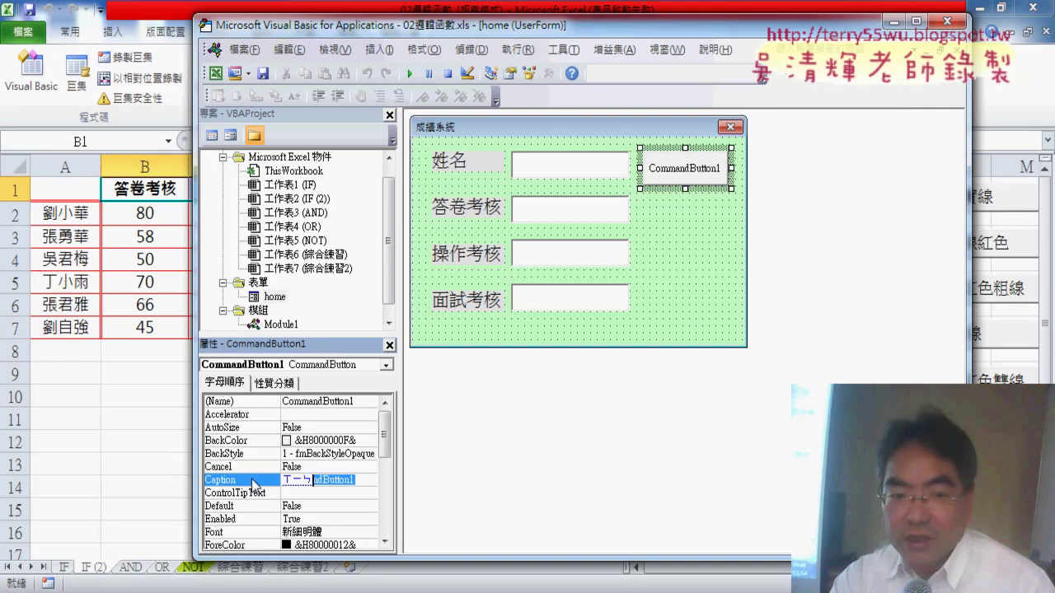
{"action": "type", "text": "新增"}
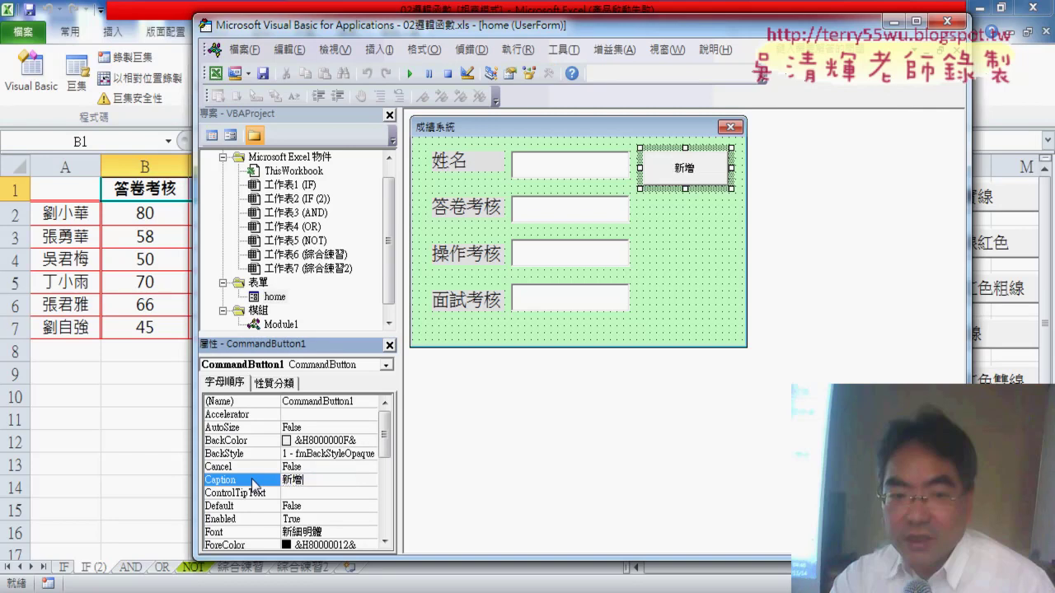
Enlarge the 新增 button's font size in the Font dialog.
{"action": "left_click", "coordinate": [350, 532]}
{"action": "left_click", "coordinate": [370, 534]}
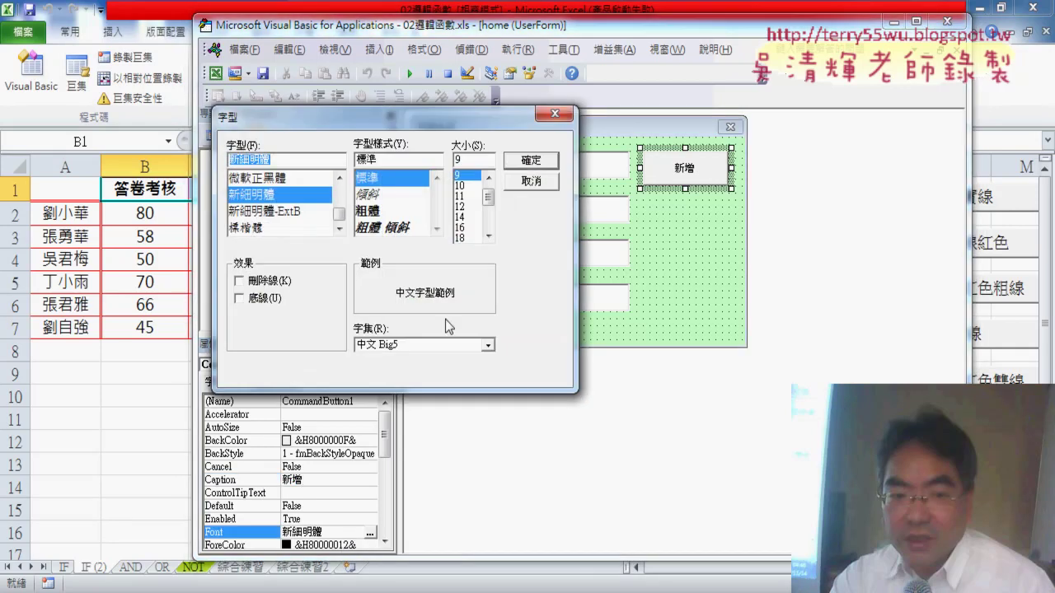
{"action": "left_click", "coordinate": [524, 162]}
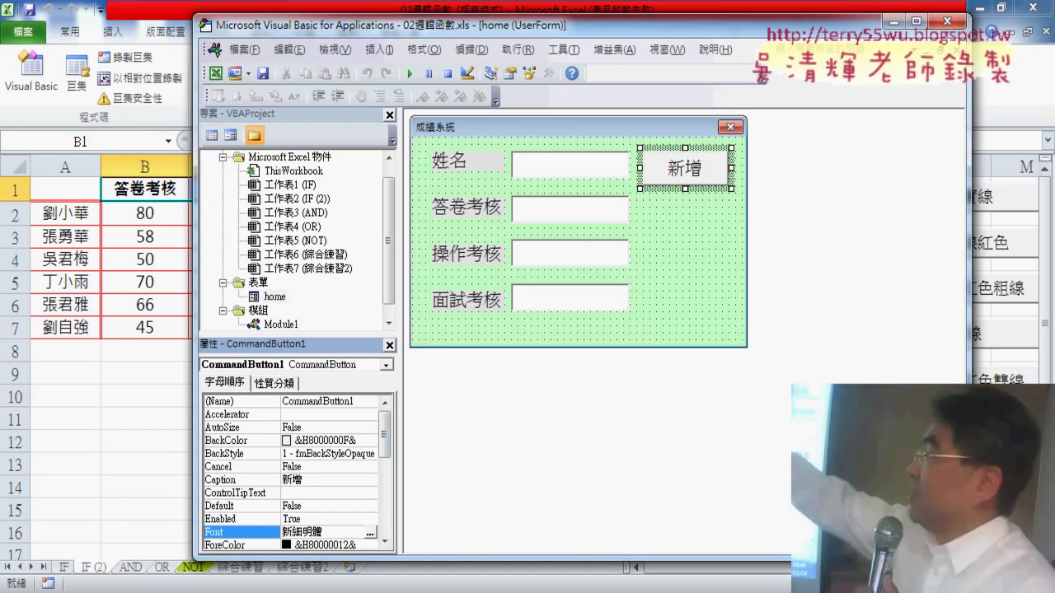
{"action": "left_click", "coordinate": [301, 504]}
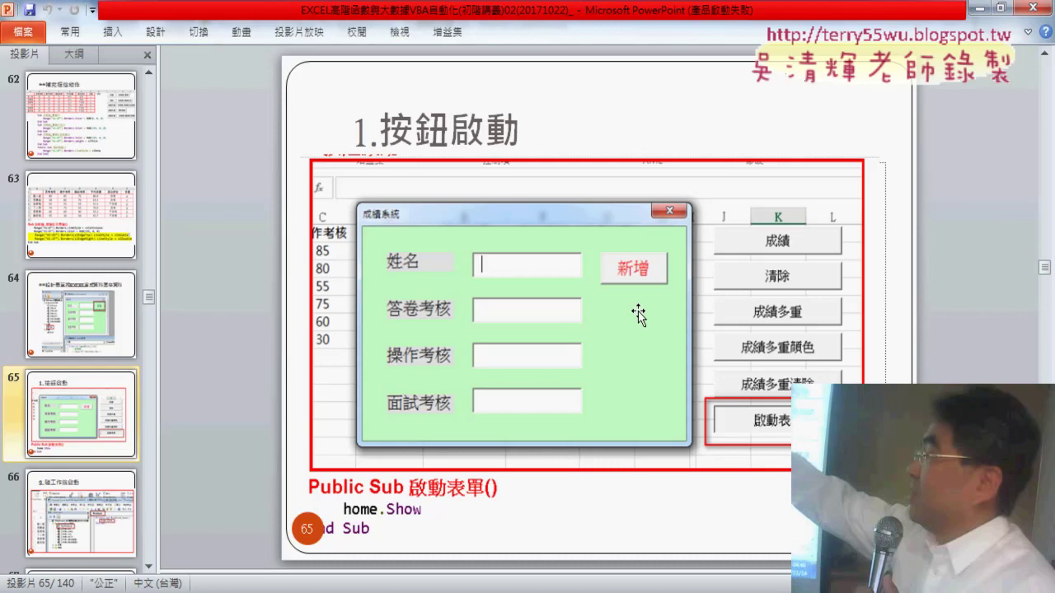
{"action": "left_click", "coordinate": [979, 8]}
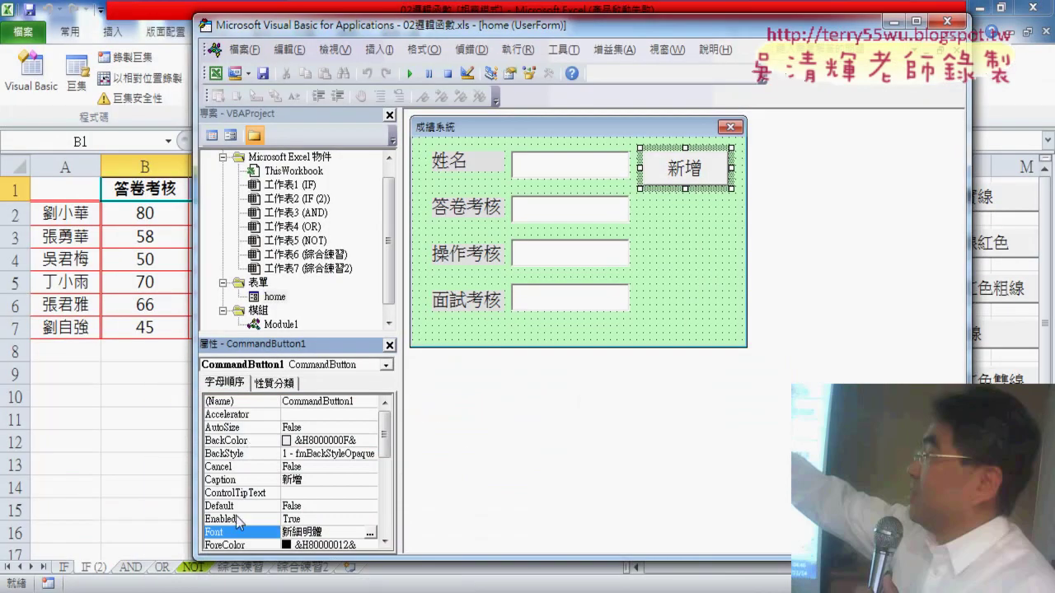
Set the 新增 button's ForeColor to red from the Palette tab.
{"action": "left_click", "coordinate": [384, 541]}
{"action": "left_click", "coordinate": [384, 542]}
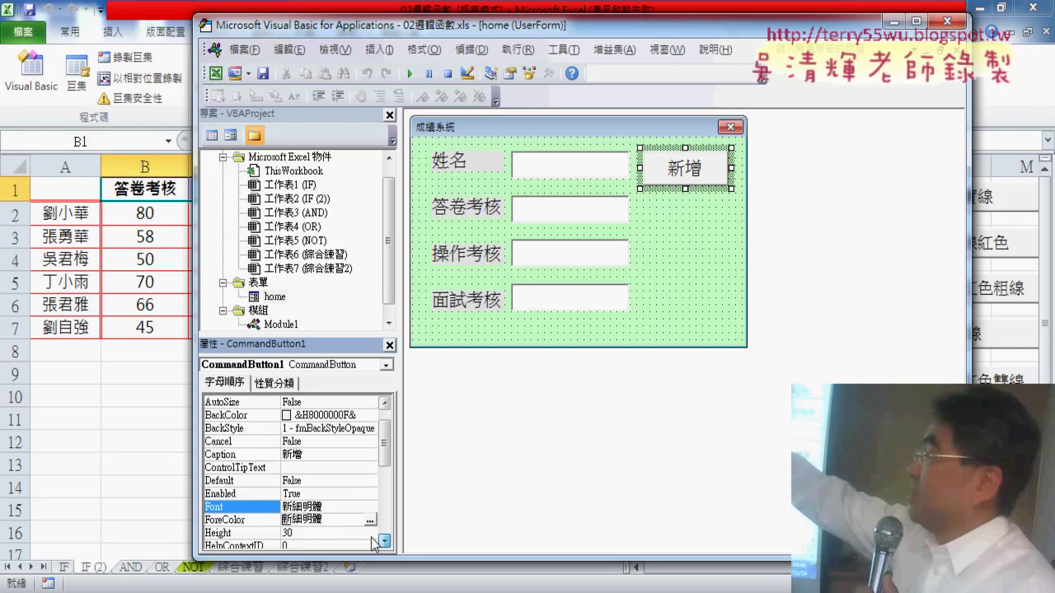
{"action": "left_click", "coordinate": [253, 521]}
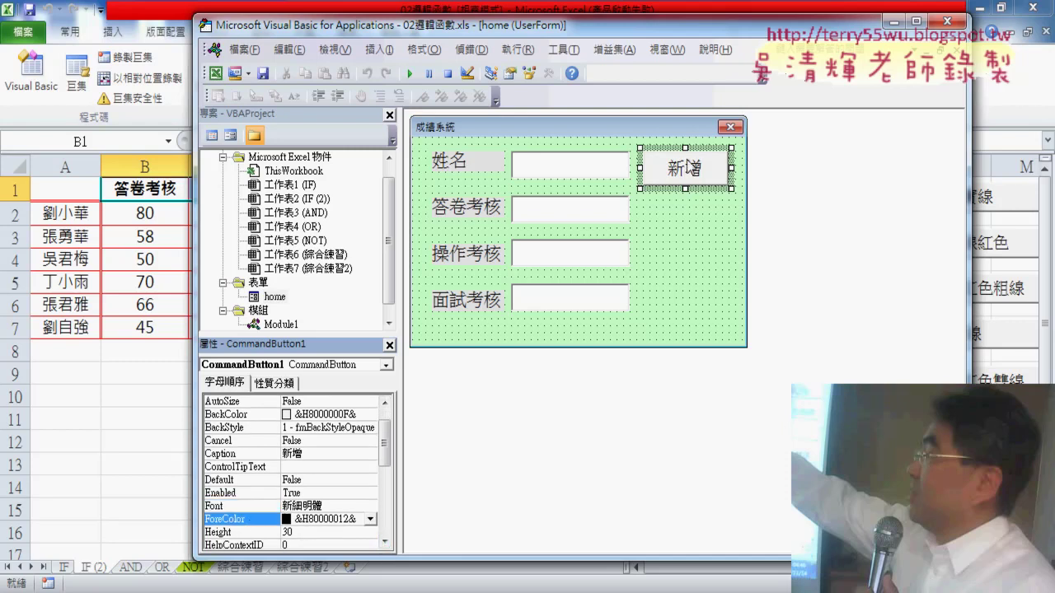
{"action": "left_click", "coordinate": [372, 519]}
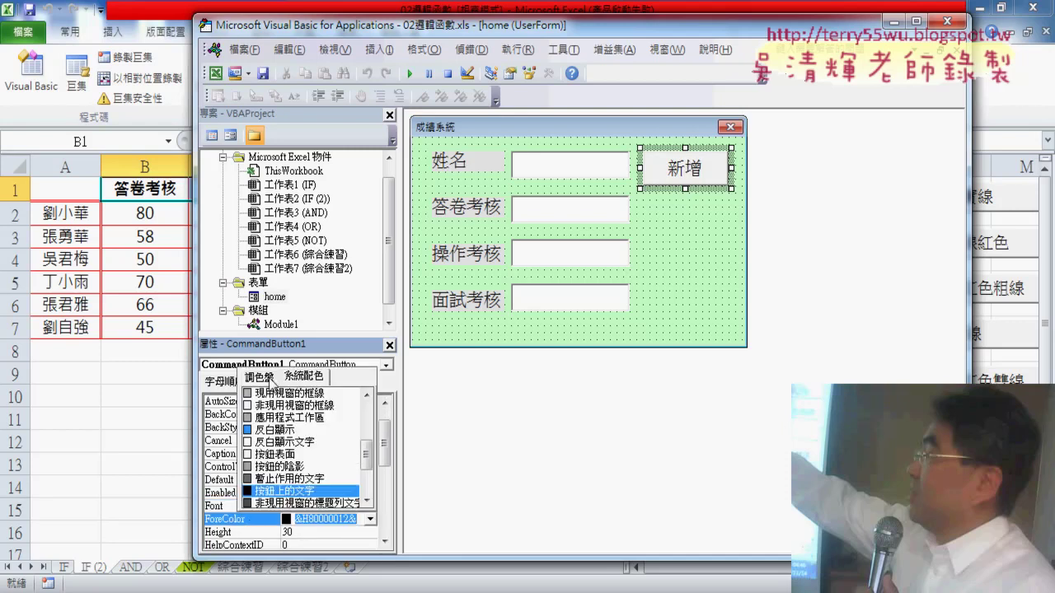
{"action": "left_click", "coordinate": [270, 379]}
{"action": "left_click", "coordinate": [265, 425]}
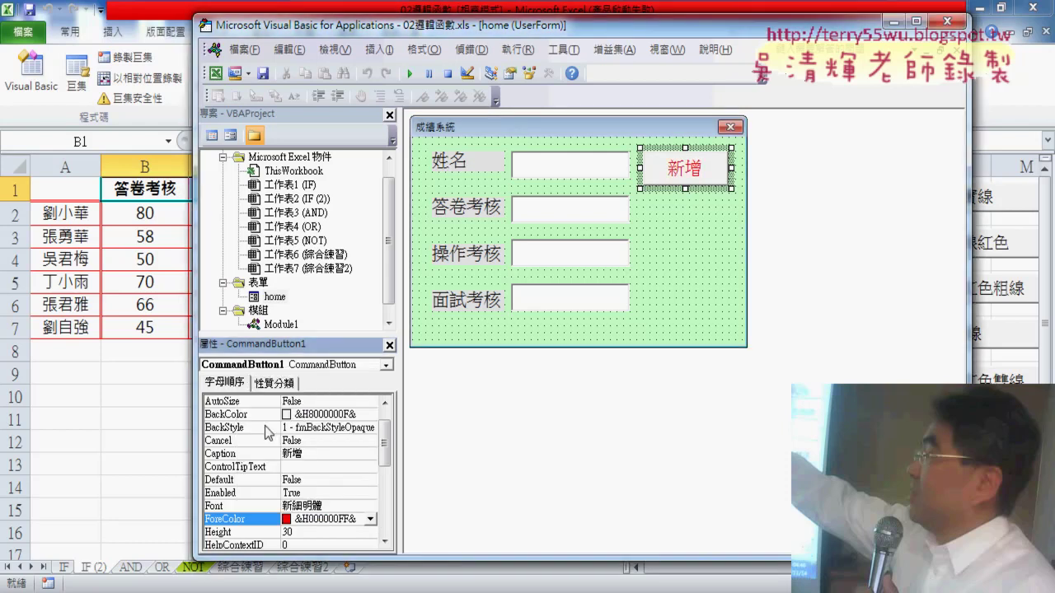
{"action": "left_click", "coordinate": [701, 276]}
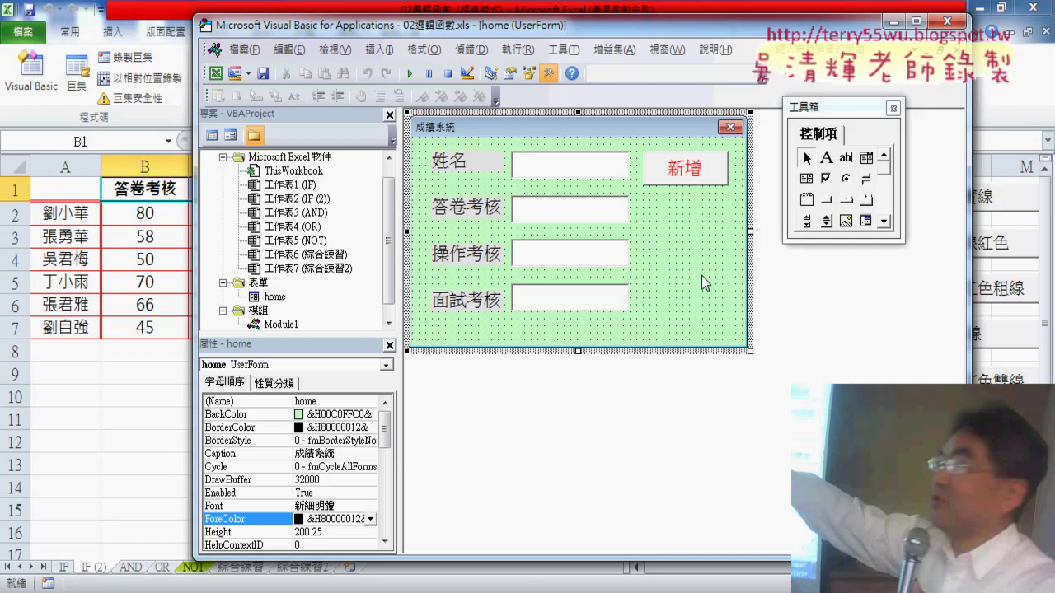
Run the UserForm with Run Sub/UserForm to show 成績系統 over the score sheet.
{"action": "left_click", "coordinate": [410, 77]}
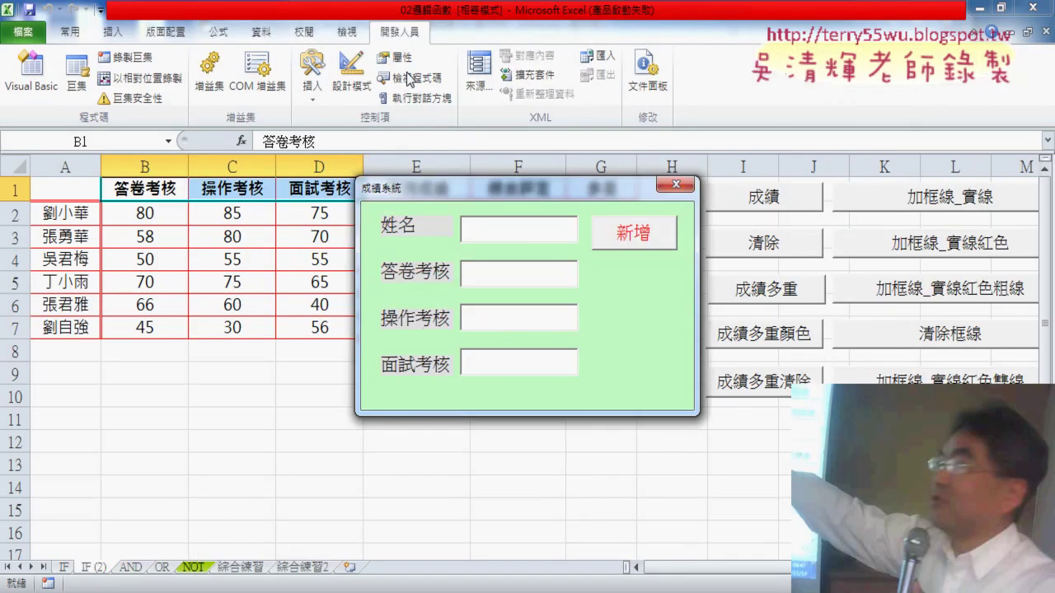